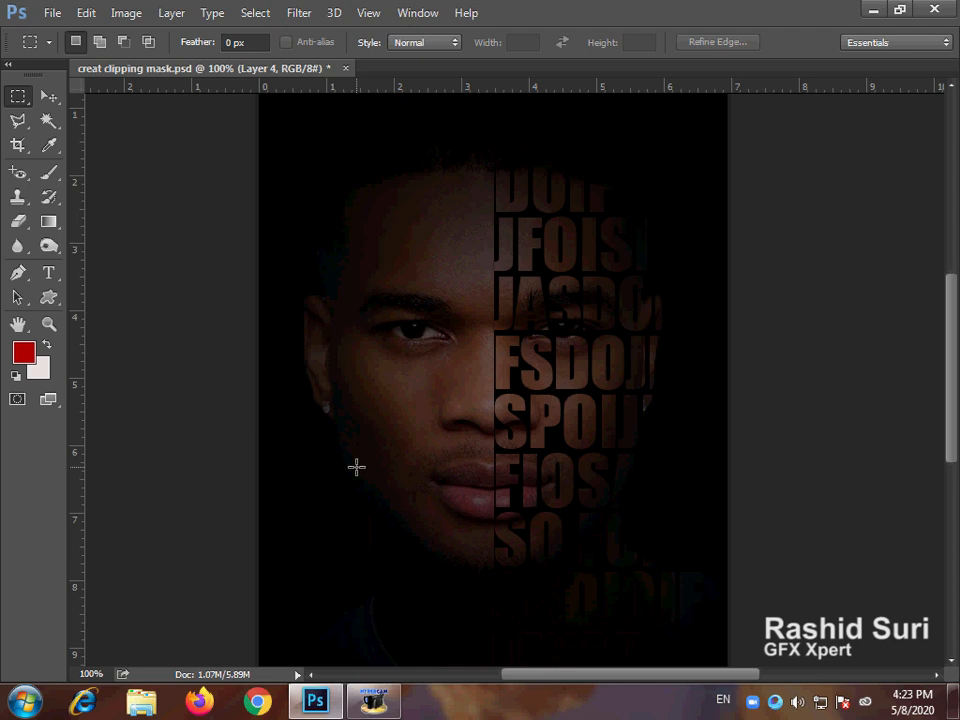
Step: Open the portrait image Short-Haircuts-for-Black-Men-20 from the stuff folder
click(50, 13)
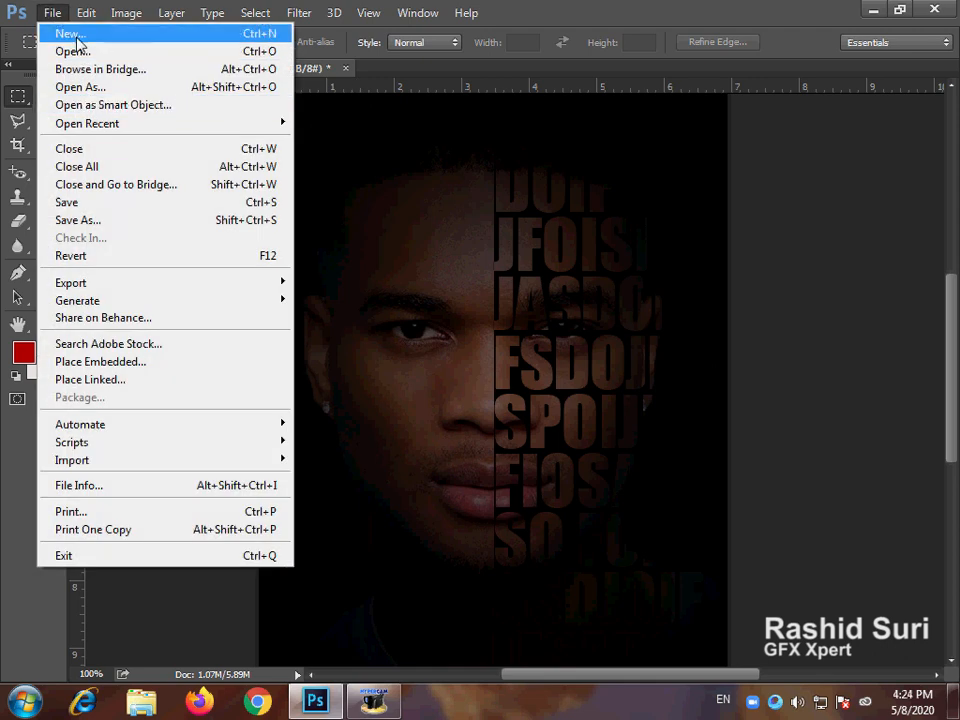
click(63, 51)
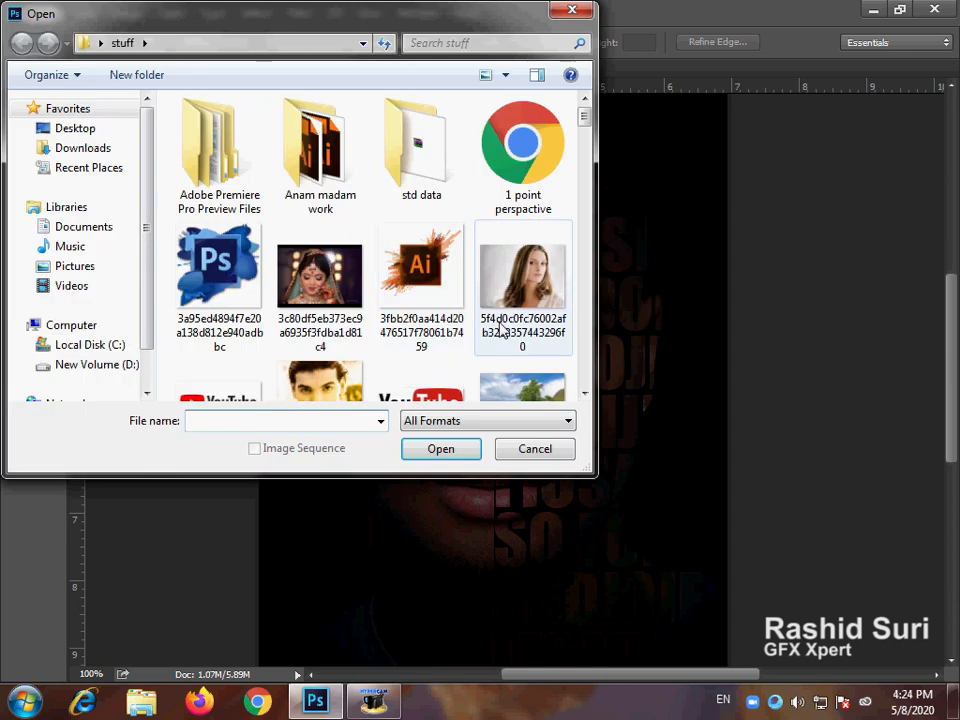
click(455, 375)
scroll(450, 355, down, 5)
scroll(448, 354, down, 10)
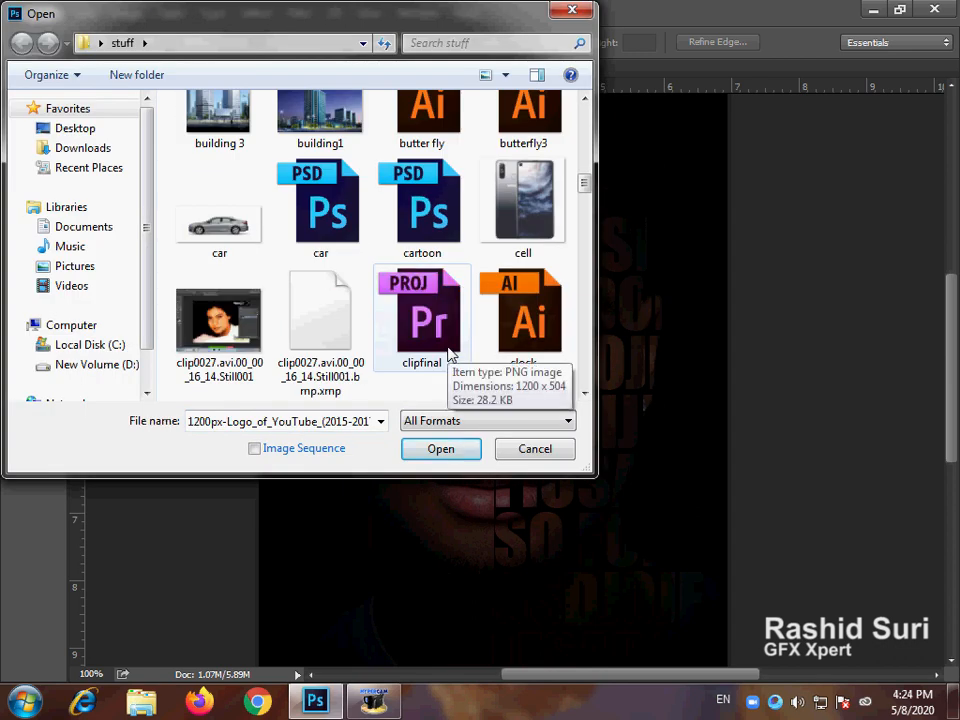
scroll(450, 355, down, 10)
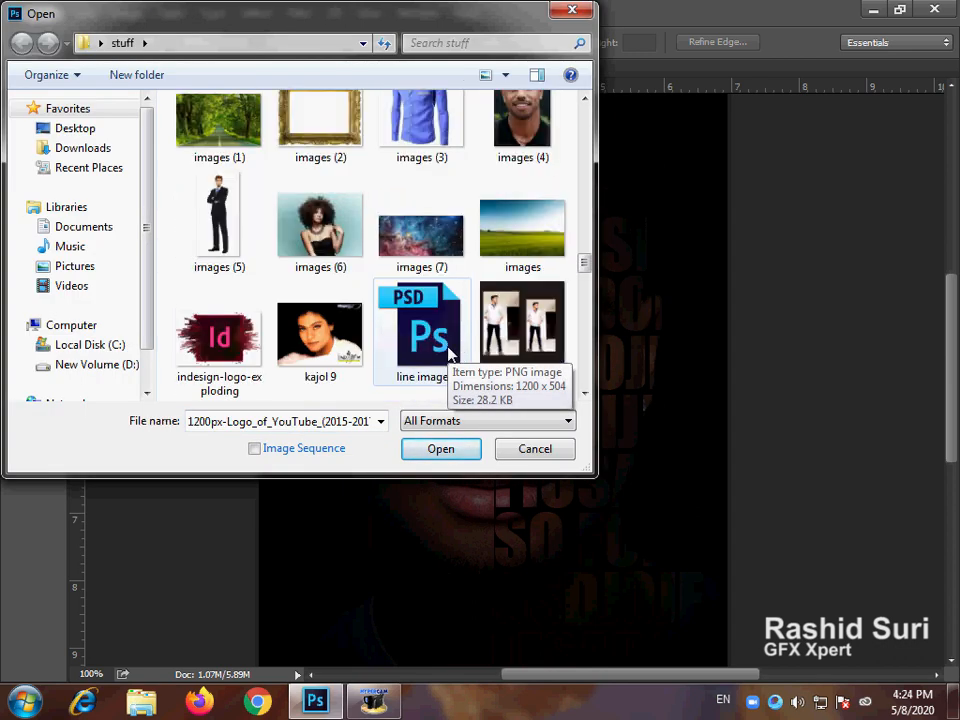
scroll(450, 355, down, 5)
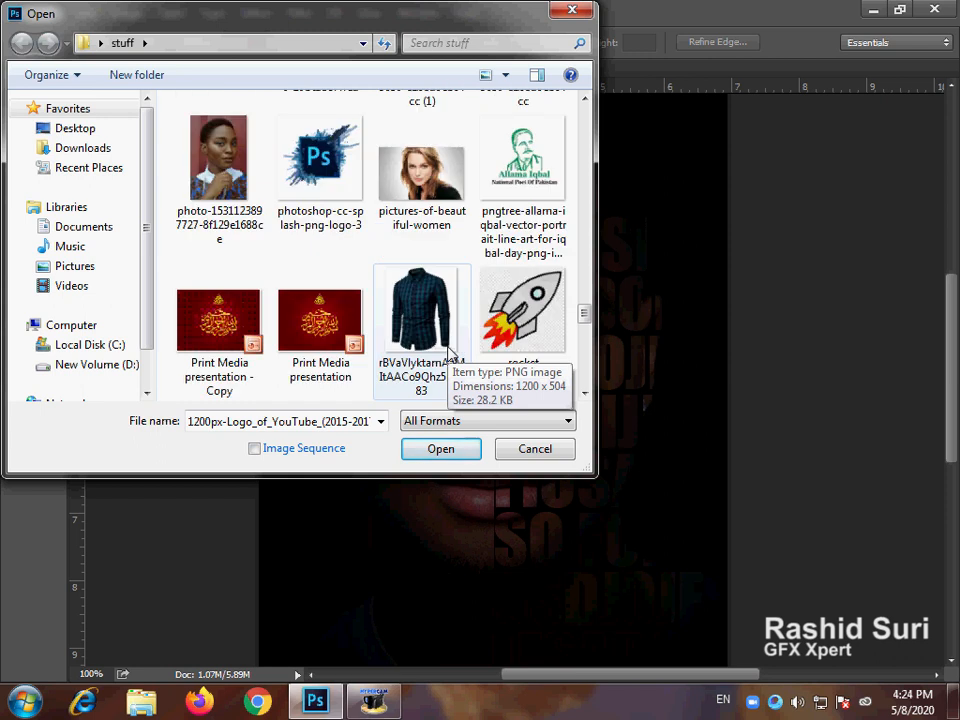
scroll(315, 255, down, 5)
scroll(332, 267, down, 3)
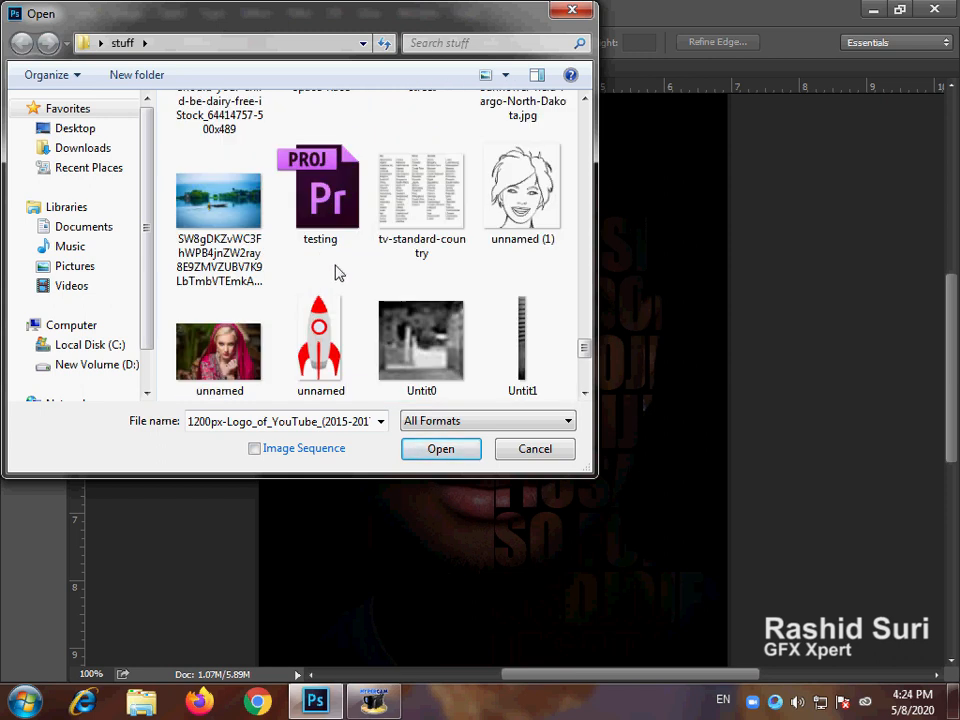
scroll(340, 272, up, 6)
click(540, 294)
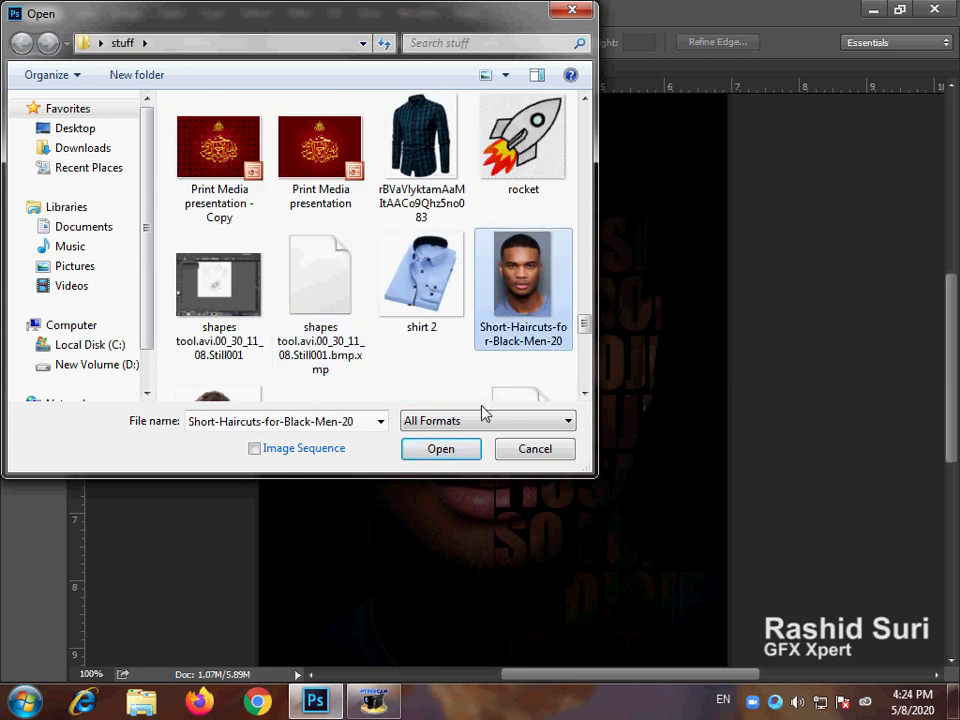
click(467, 450)
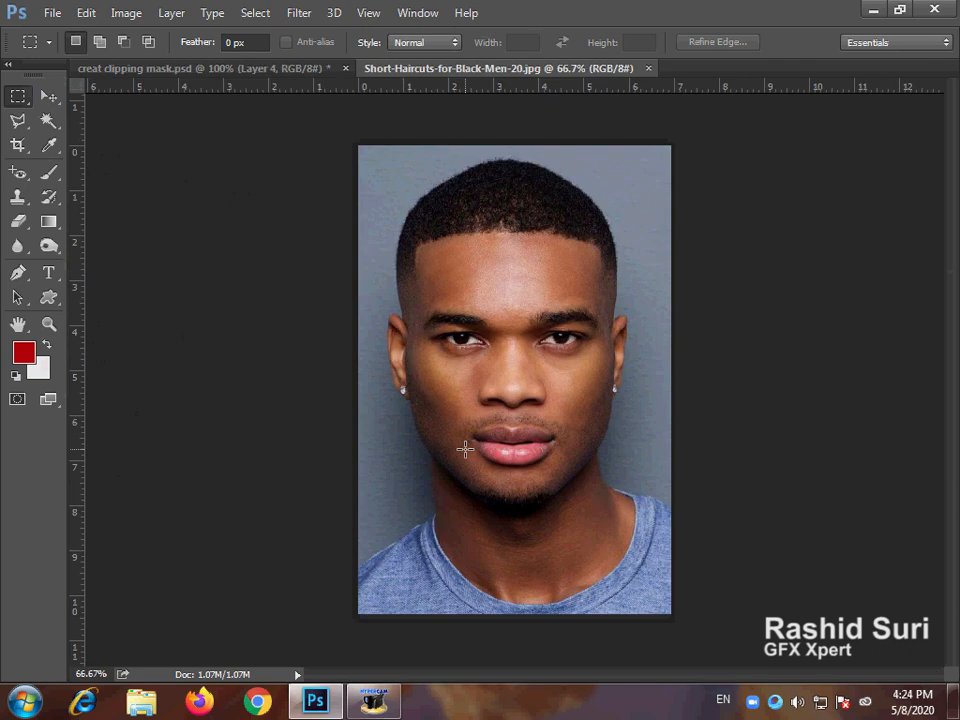
Step: Duplicate the Background layer of the portrait document and hide the original Background layer
click(172, 70)
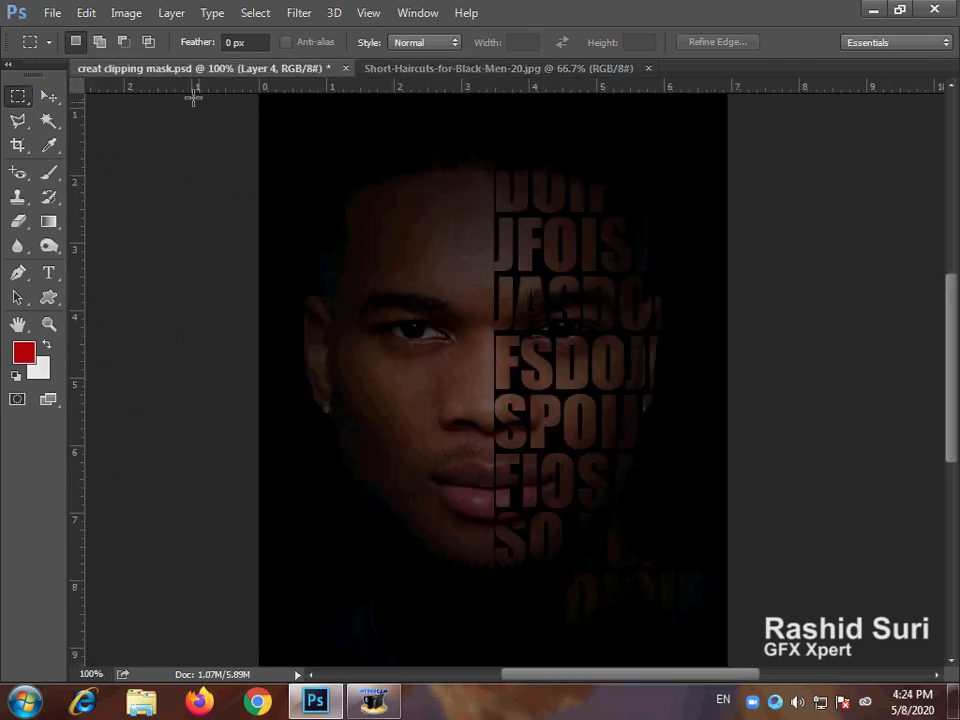
click(461, 69)
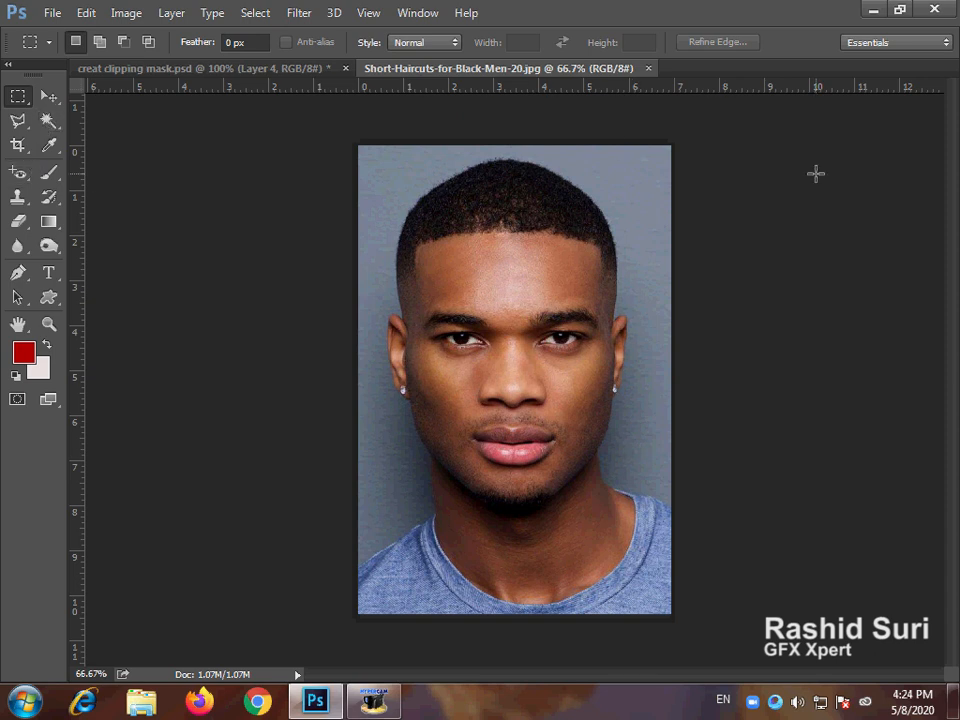
key(F7)
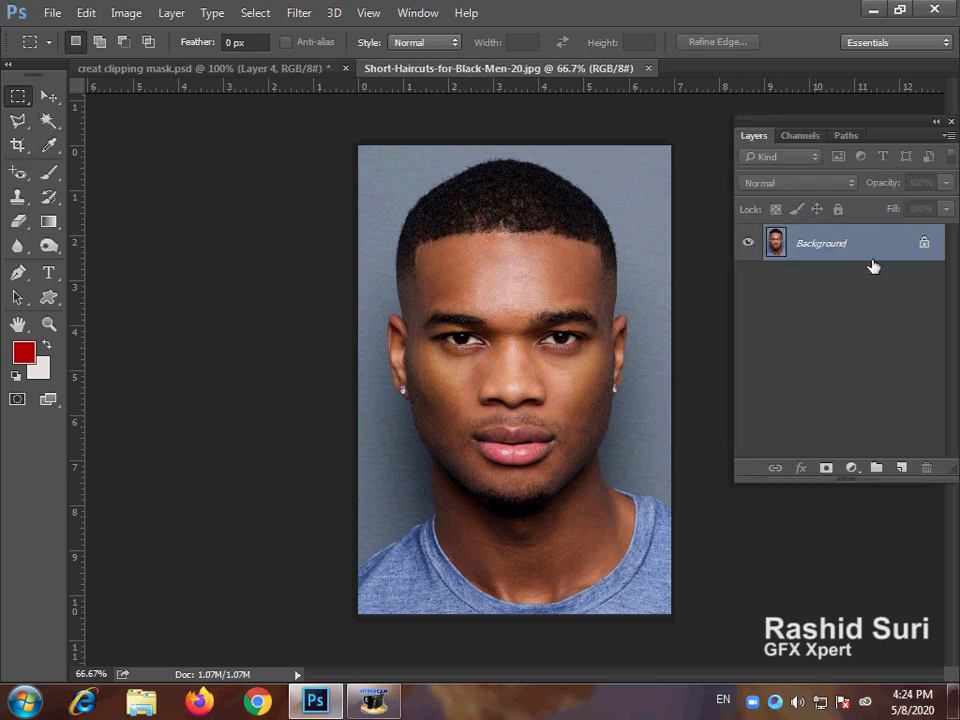
key(ctrl+j)
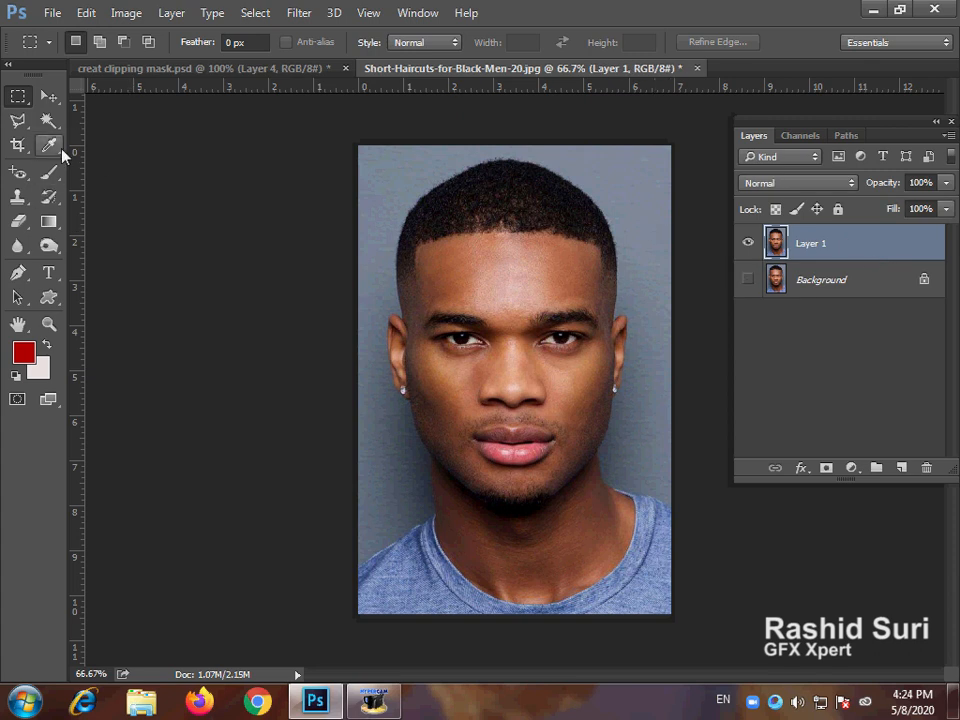
Step: Select the grey backdrop on both sides of the man's head with the Quick Selection tool
click(48, 121)
click(100, 118)
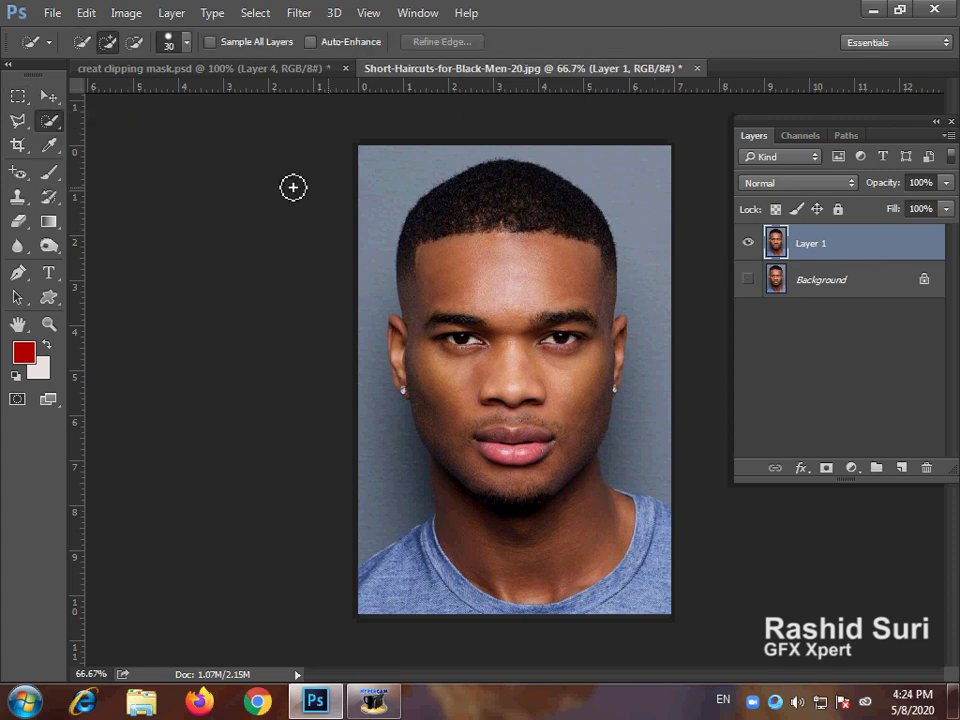
mouse_move(396, 152)
mouse_down()
mouse_move(355, 233)
mouse_move(338, 344)
mouse_move(347, 387)
mouse_move(379, 430)
mouse_move(386, 527)
mouse_up()
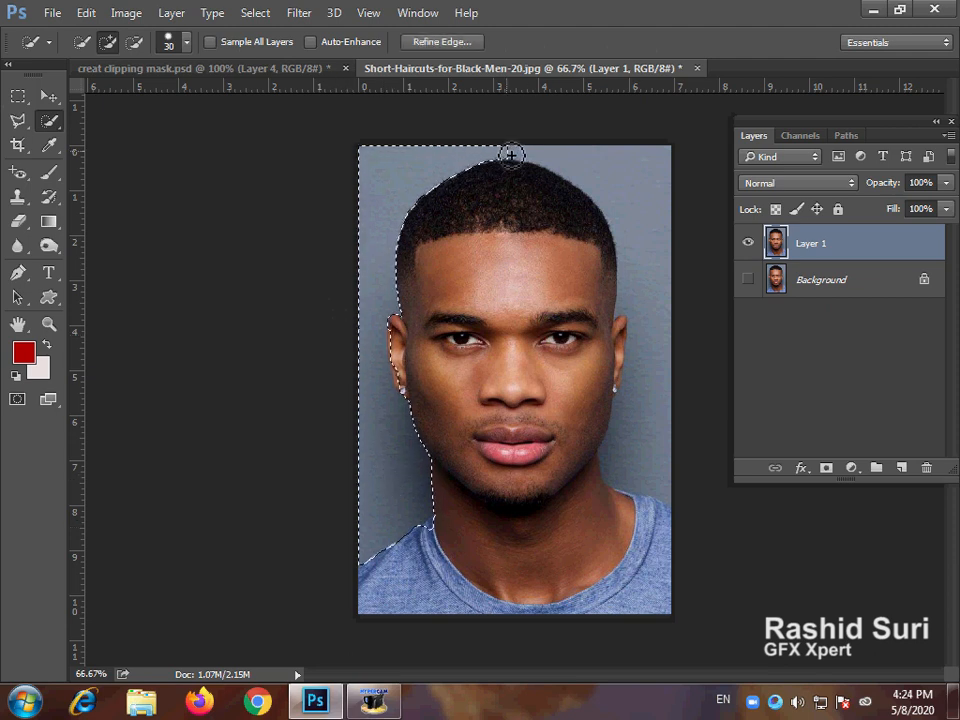
mouse_move(510, 150)
mouse_down()
mouse_move(617, 165)
mouse_move(681, 259)
mouse_move(679, 364)
mouse_move(658, 466)
mouse_up()
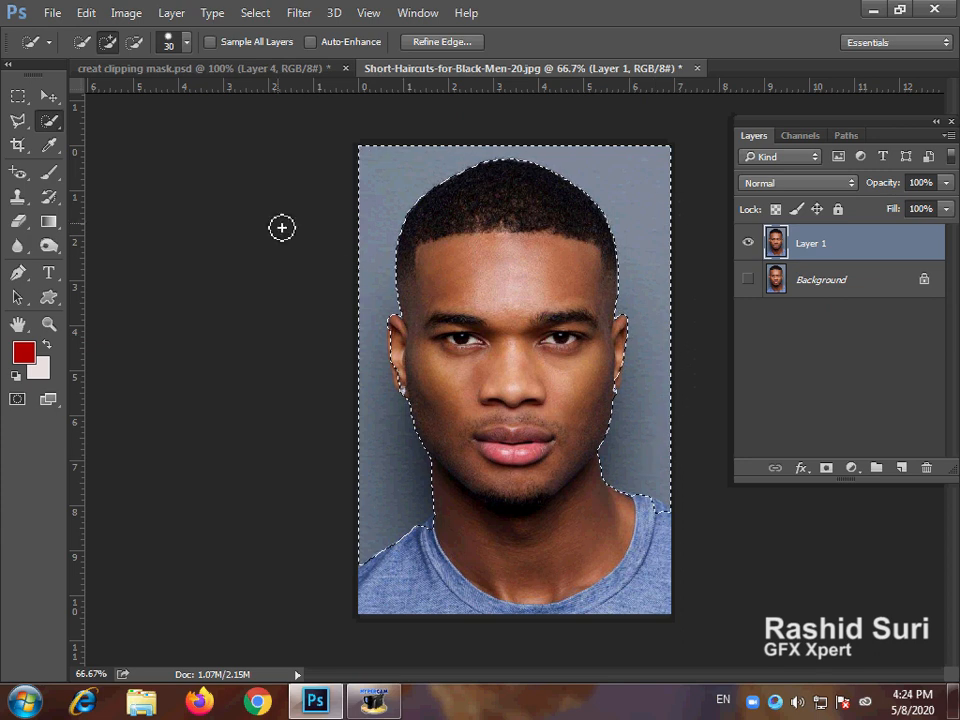
Step: Subtract the shirt collar and shoulder at the image's right edge from the backdrop selection
click(632, 525)
click(632, 525)
click(635, 529)
drag(639, 501, 377, 454)
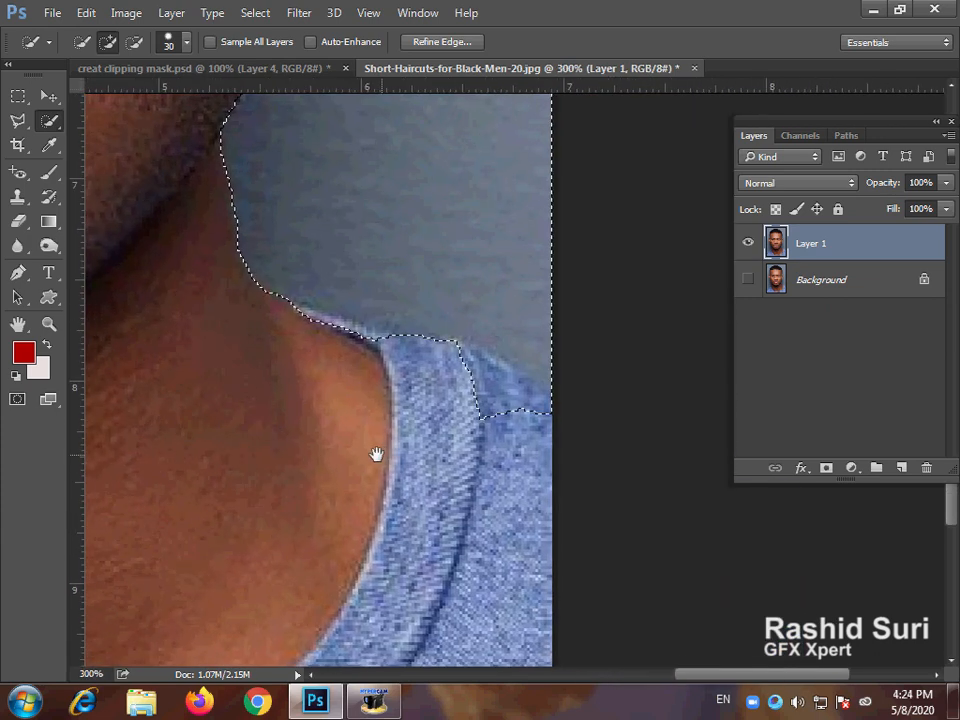
click(133, 41)
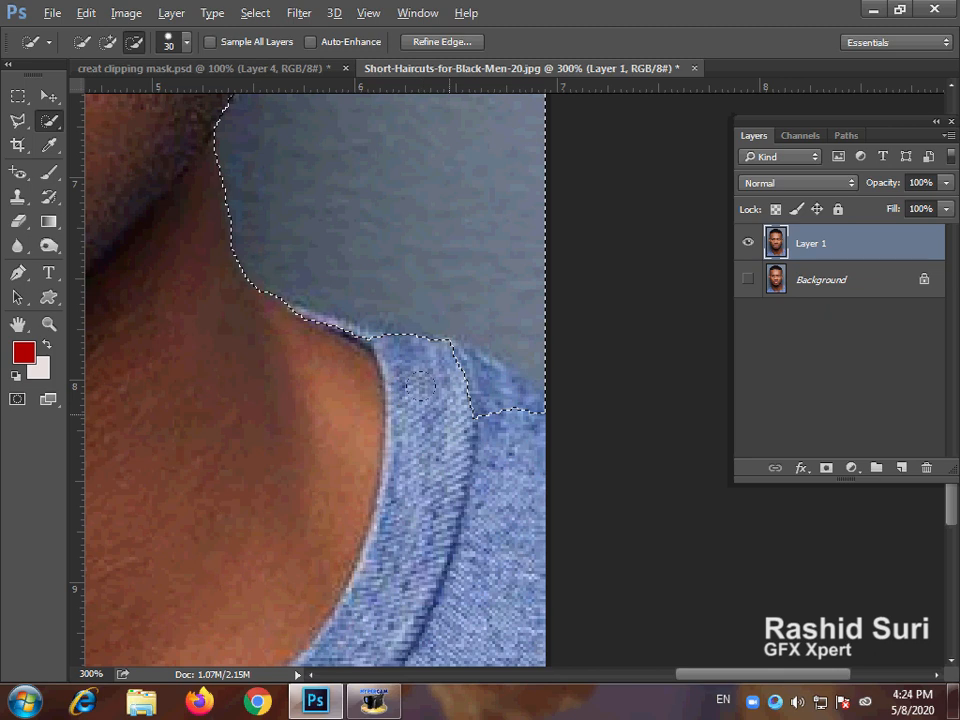
click(460, 400)
drag(460, 400, 400, 345)
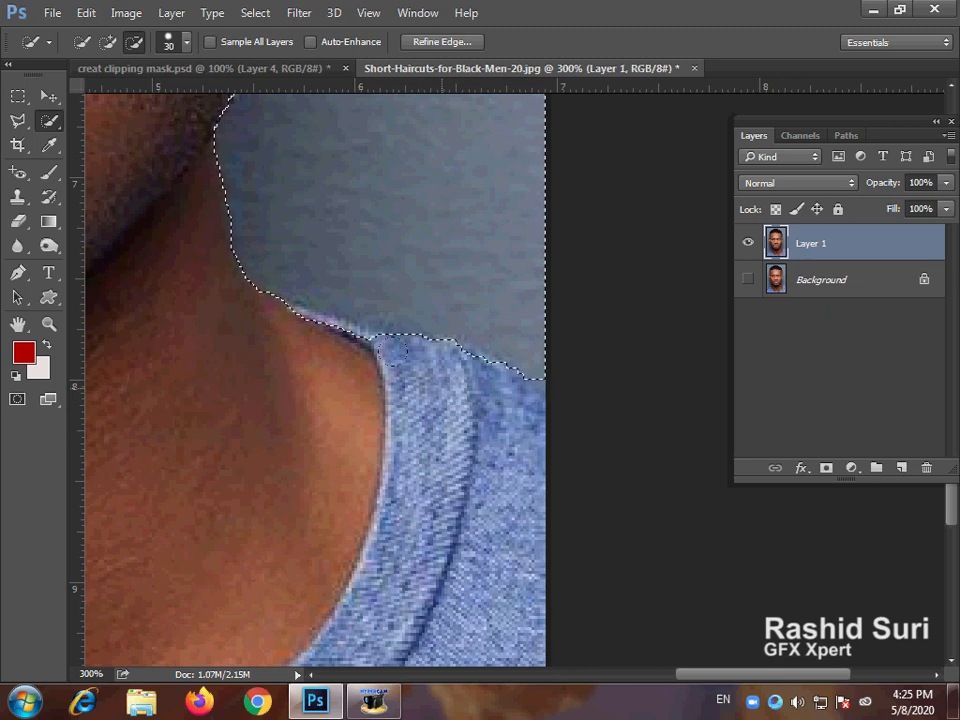
Step: Check the selection edge along the face and subtract the ear on the image's left side from it
drag(294, 334, 495, 550)
drag(414, 282, 272, 494)
key(alt)
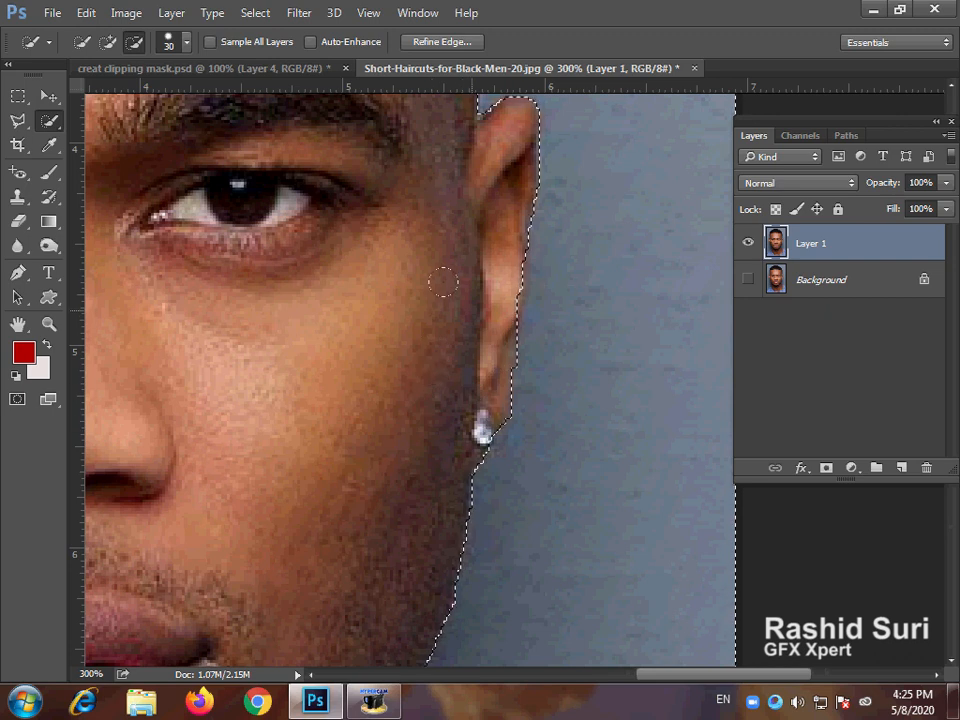
mouse_move(336, 327)
mouse_down()
mouse_move(360, 525)
mouse_move(613, 553)
mouse_move(540, 564)
mouse_move(387, 370)
mouse_move(424, 474)
mouse_move(420, 345)
mouse_move(379, 379)
mouse_move(335, 308)
mouse_up()
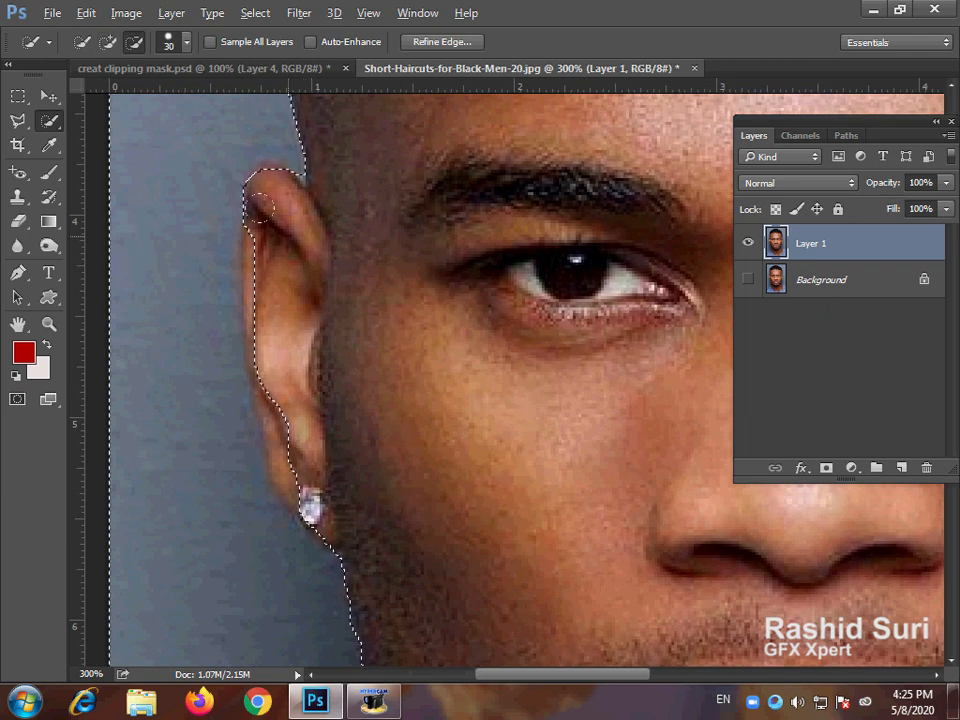
mouse_move(261, 291)
mouse_down()
mouse_move(279, 393)
mouse_move(300, 440)
mouse_up()
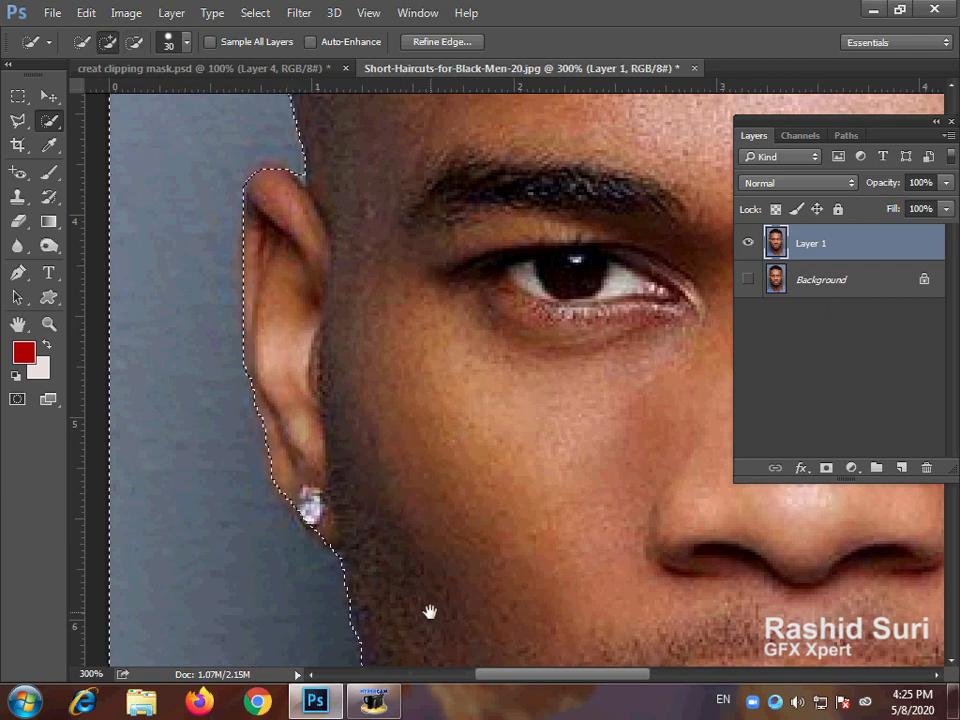
Step: Subtract the shirt collar on the image's left side, beside the neck, from the backdrop selection
mouse_move(429, 615)
mouse_down()
mouse_move(399, 341)
mouse_move(435, 437)
mouse_move(420, 572)
mouse_move(449, 441)
mouse_move(454, 338)
mouse_up()
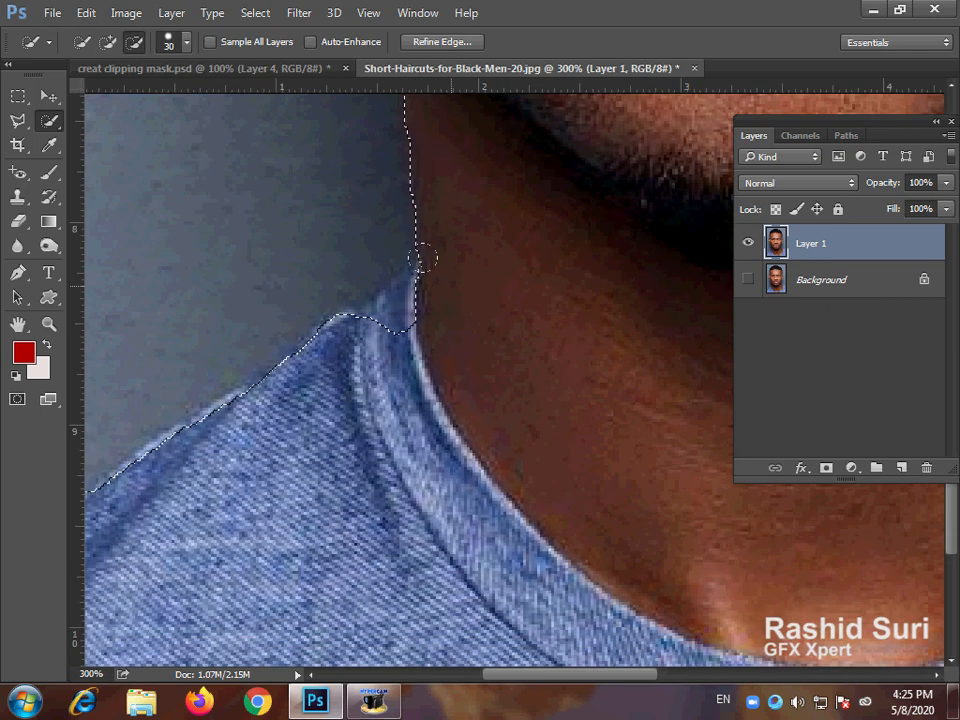
drag(425, 272, 395, 305)
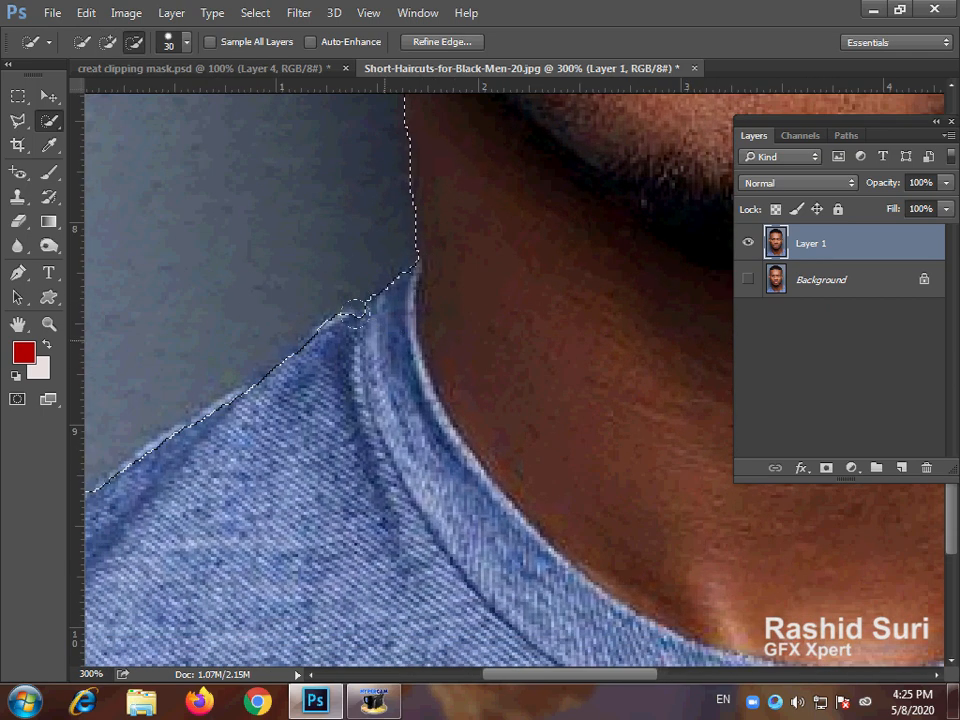
drag(305, 465, 281, 474)
Step: Delete the selected backdrop from the duplicated portrait layer and clear the selection
scroll(319, 414, down, 5)
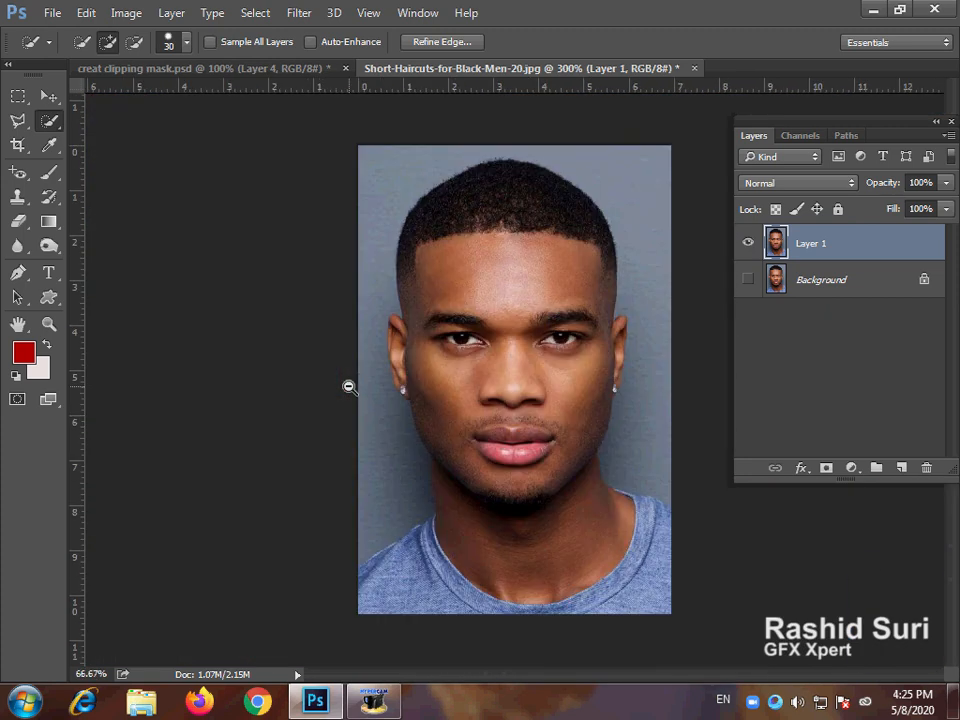
key(Delete)
key(ctrl+d)
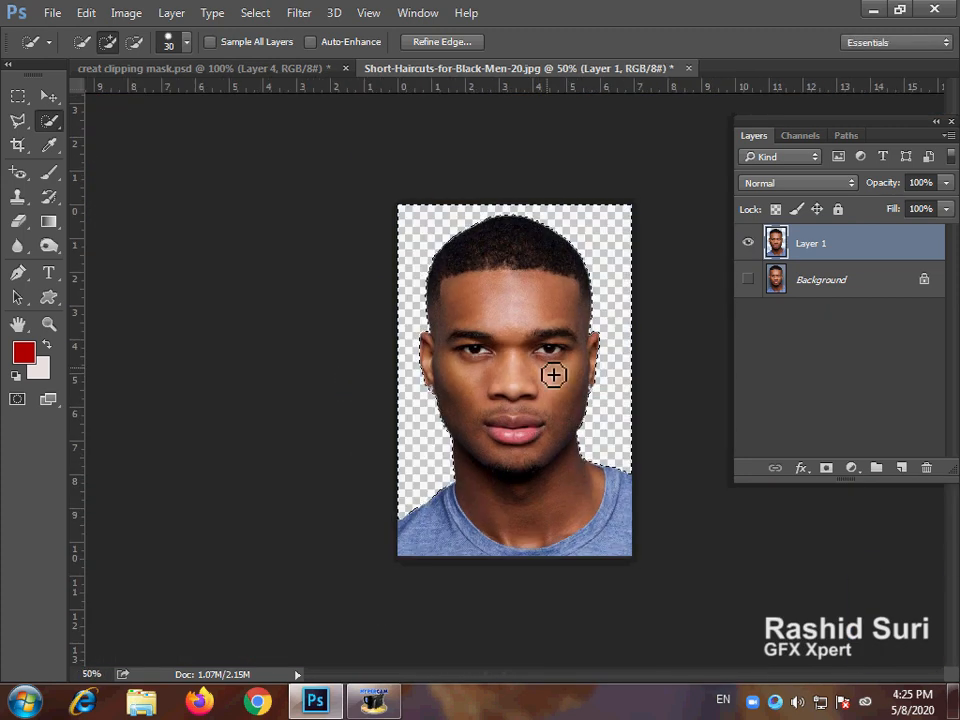
Step: Add a new layer beneath the cut-out portrait, reset the colours to default and fill the layer with black
ctrl+click(899, 469)
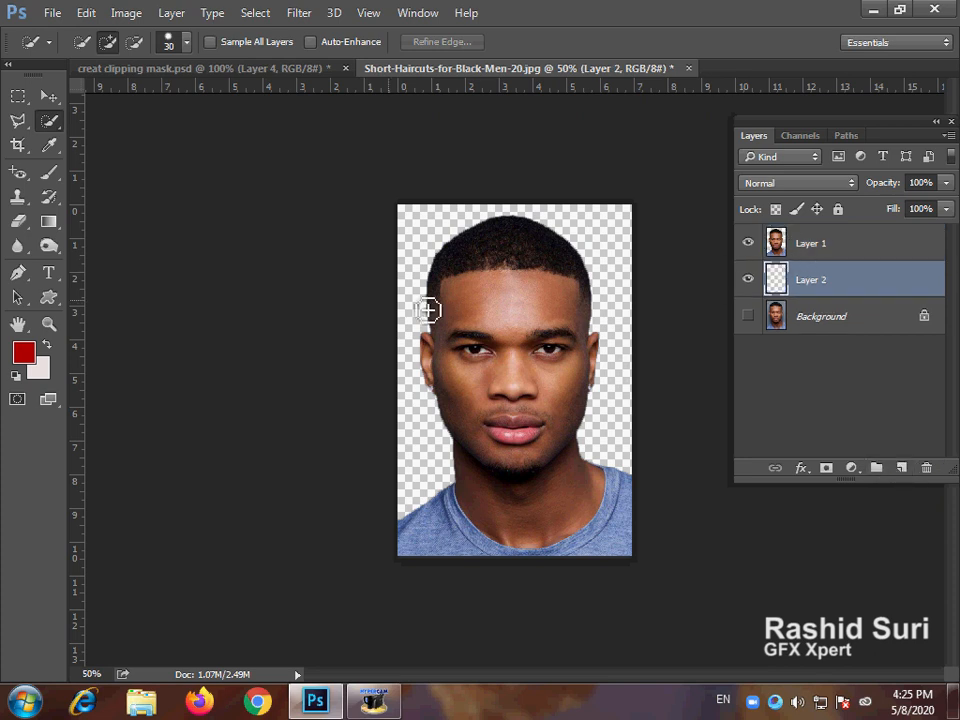
click(17, 375)
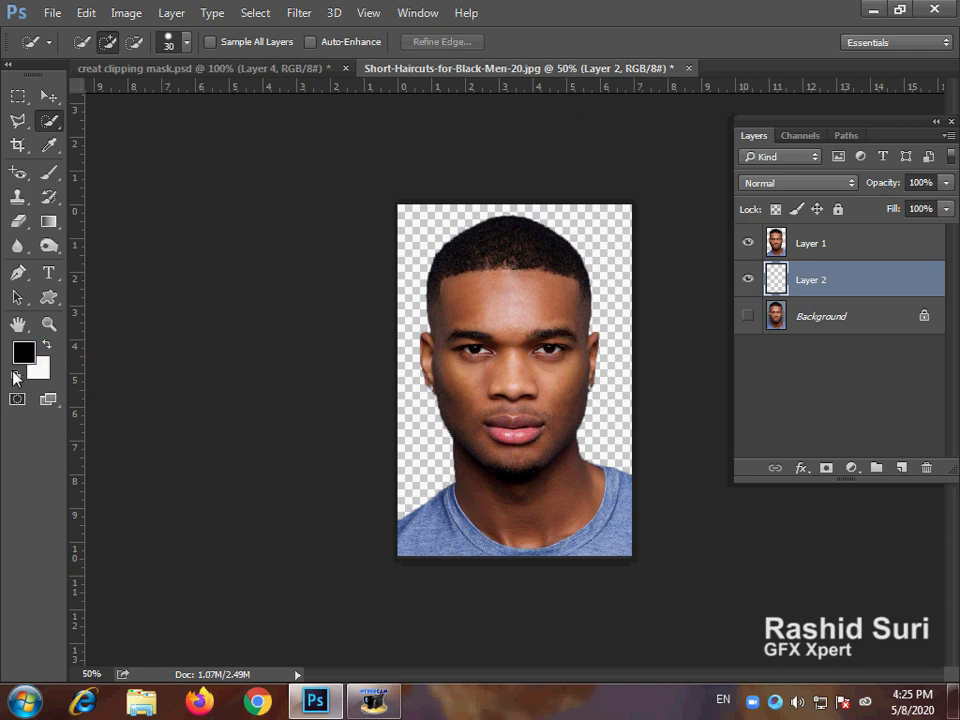
key(alt+BackSpace)
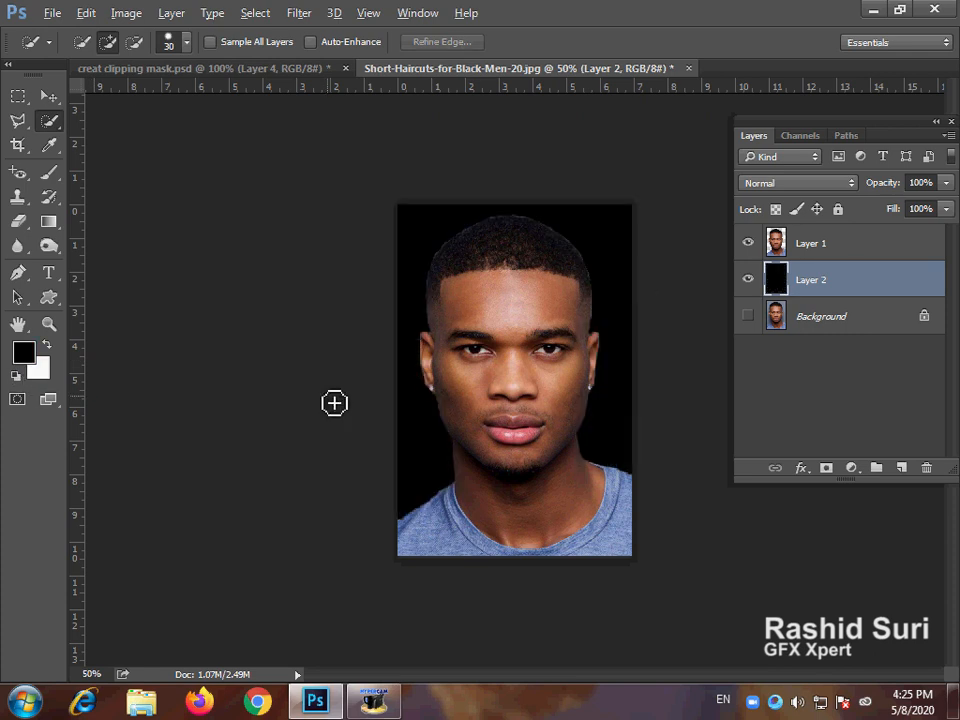
Step: Add a paragraph text block over the right half of the face, from the vertical midline to beyond the image's lower-right corner
ctrl+click(578, 418)
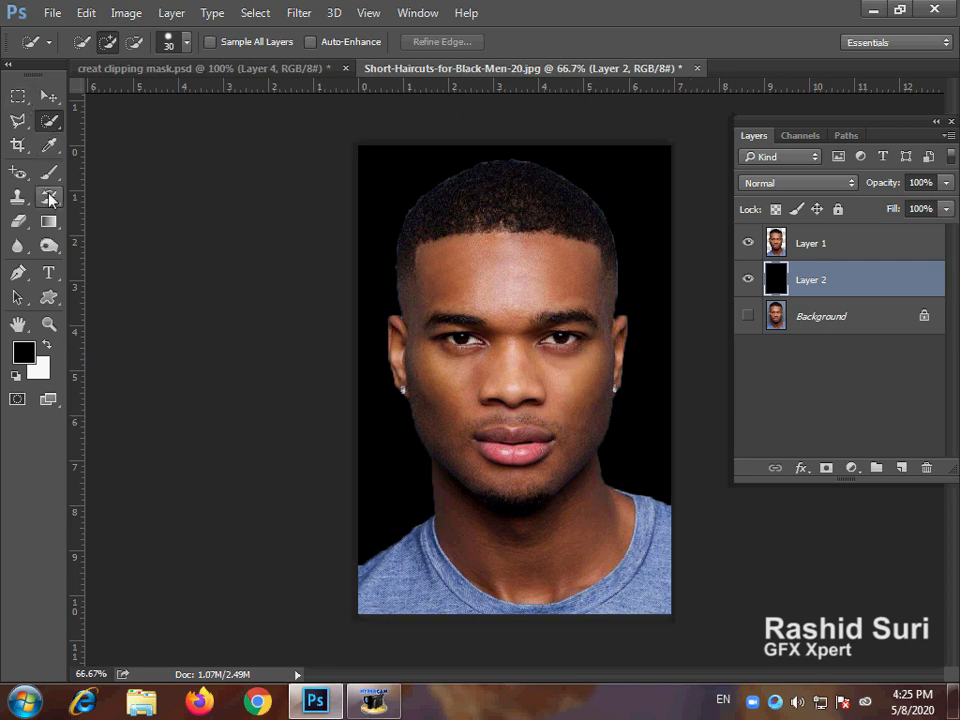
click(48, 272)
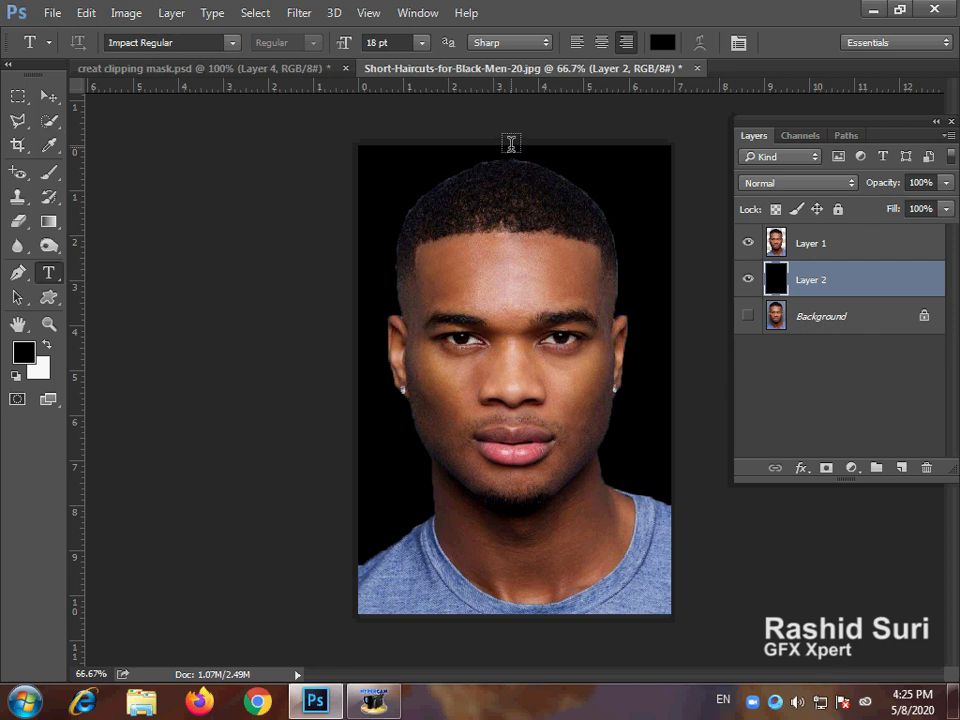
drag(505, 143, 753, 644)
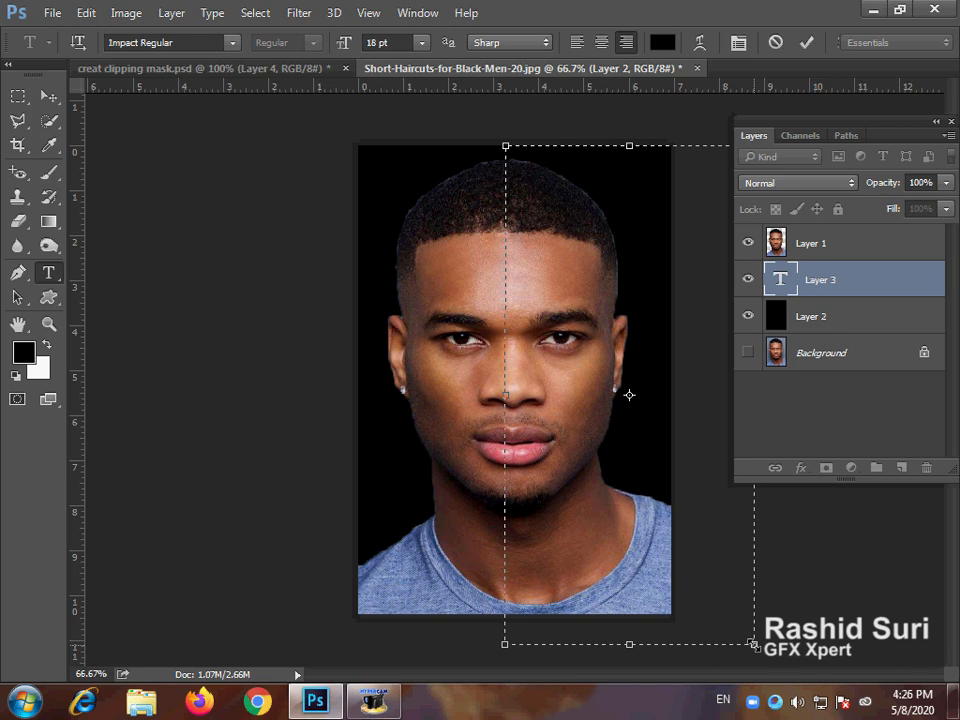
drag(753, 643, 753, 643)
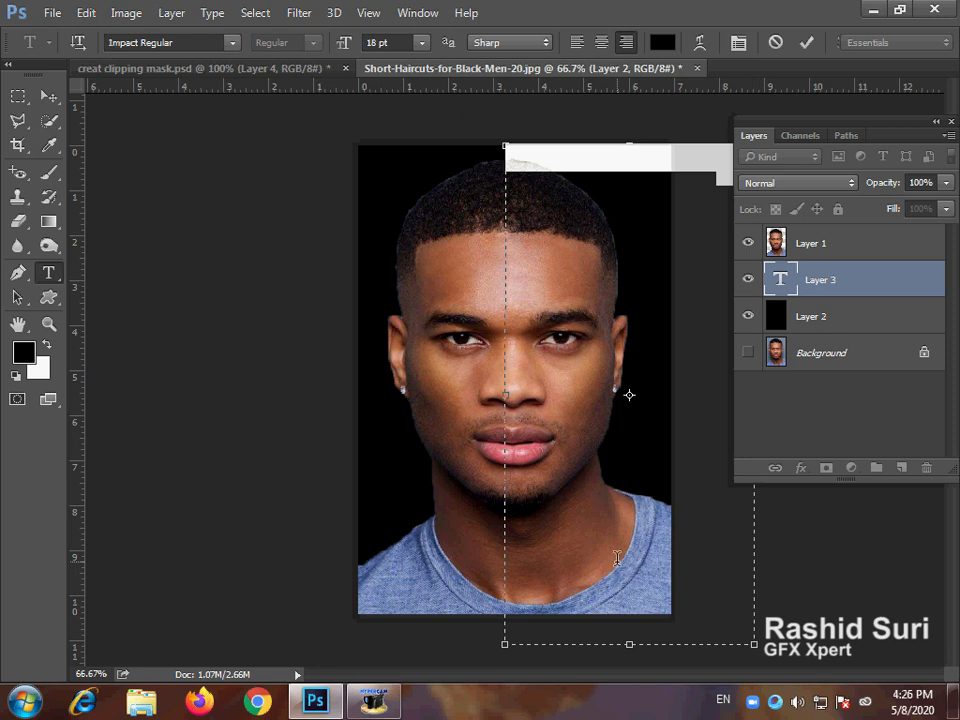
Step: Set the paragraph text to 72 pt and align it left
click(421, 43)
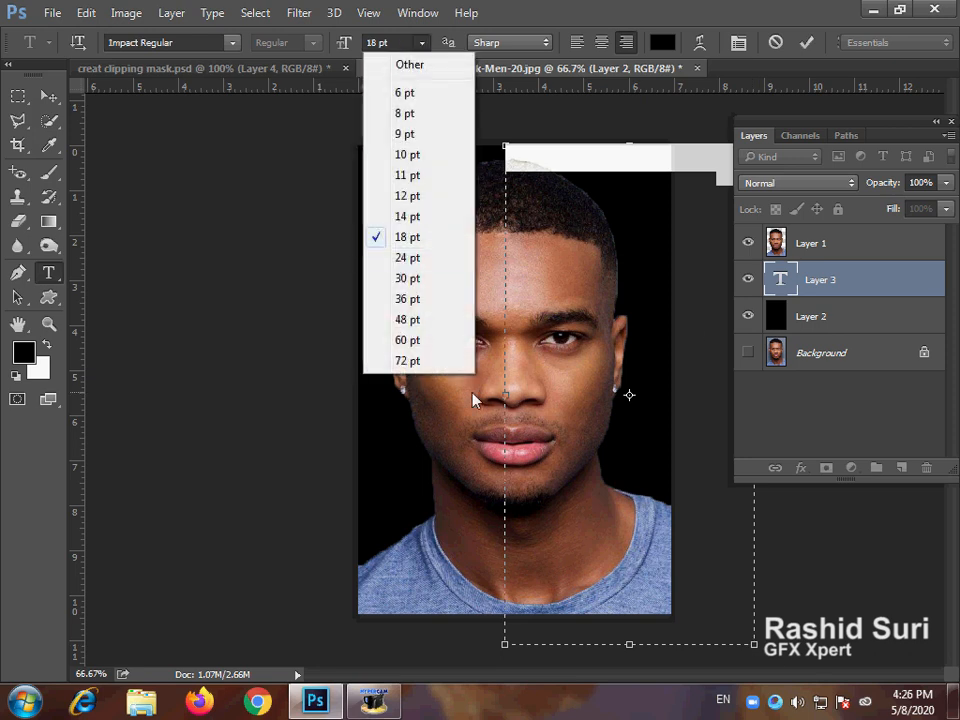
click(437, 362)
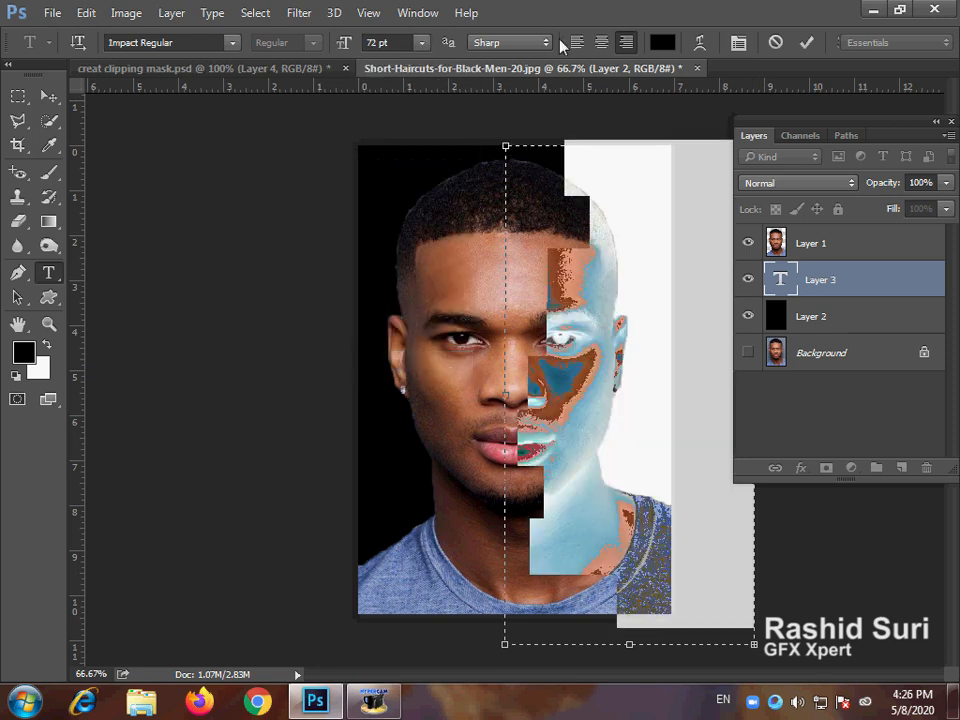
click(576, 43)
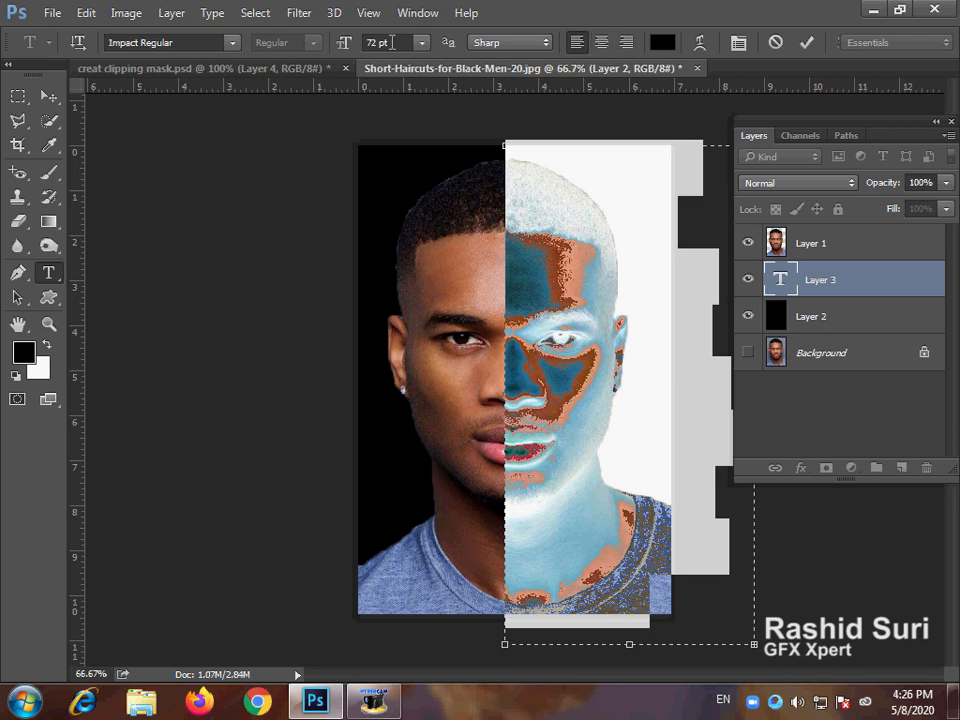
Step: Commit the paragraph text and move its layer above the cut-out portrait layer
click(50, 93)
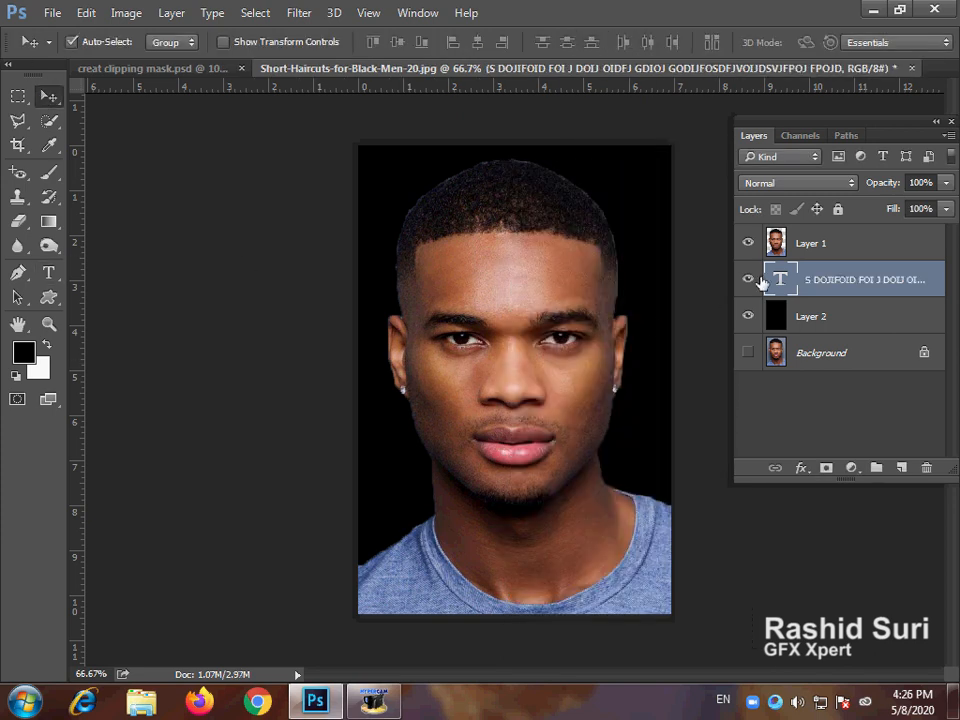
drag(789, 280, 808, 234)
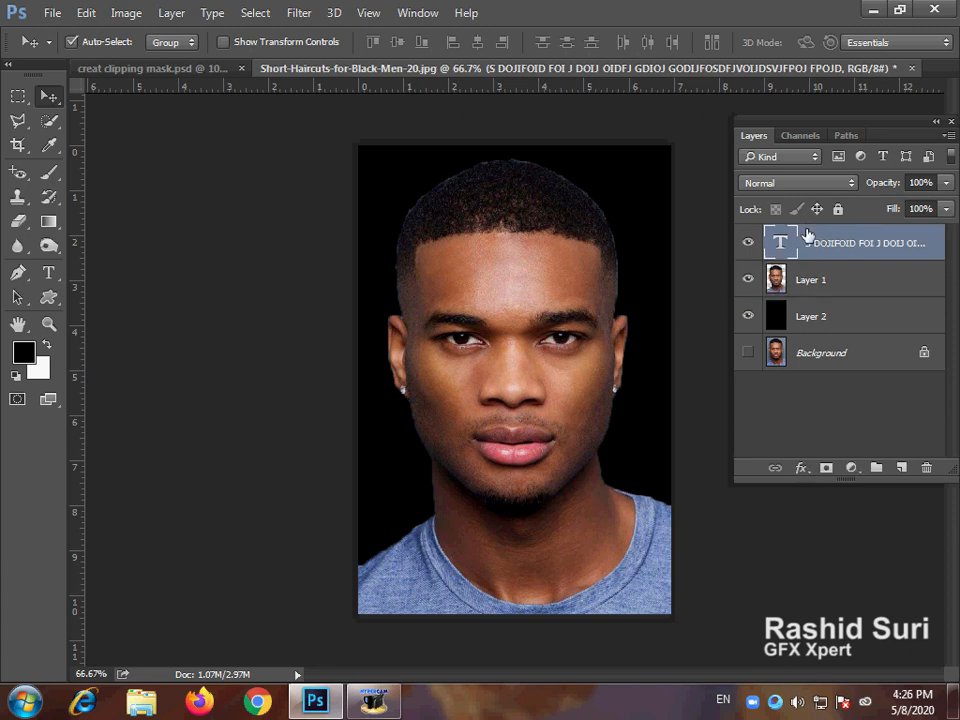
Step: Set the leading of all the paragraph text to 60 pt
key(ctrl+space)
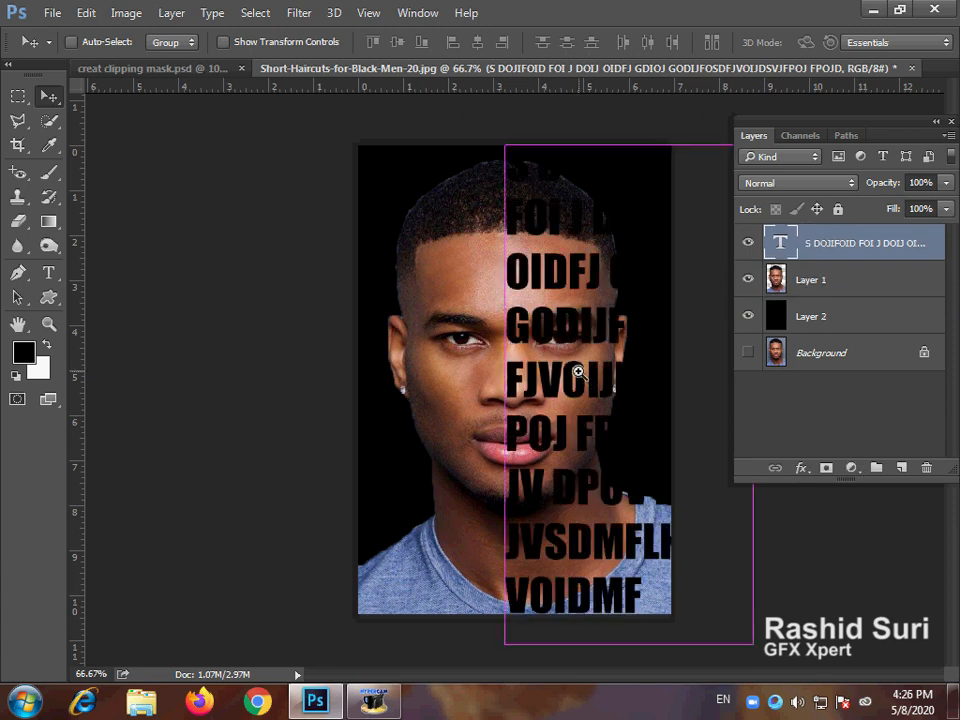
ctrl+click(578, 372)
click(52, 280)
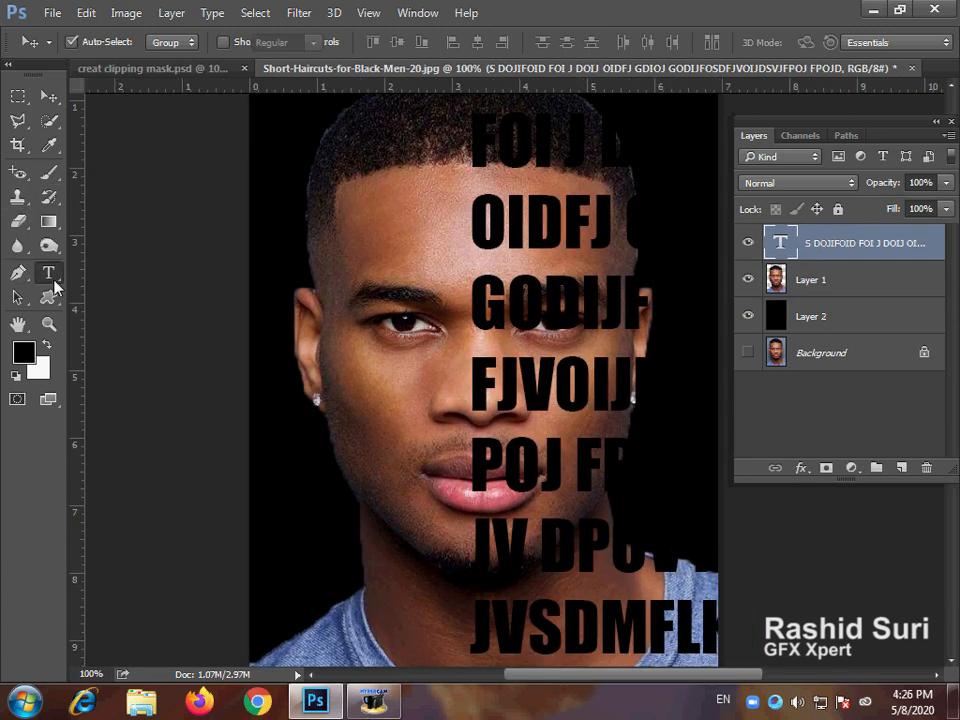
click(654, 407)
key(ctrl+a)
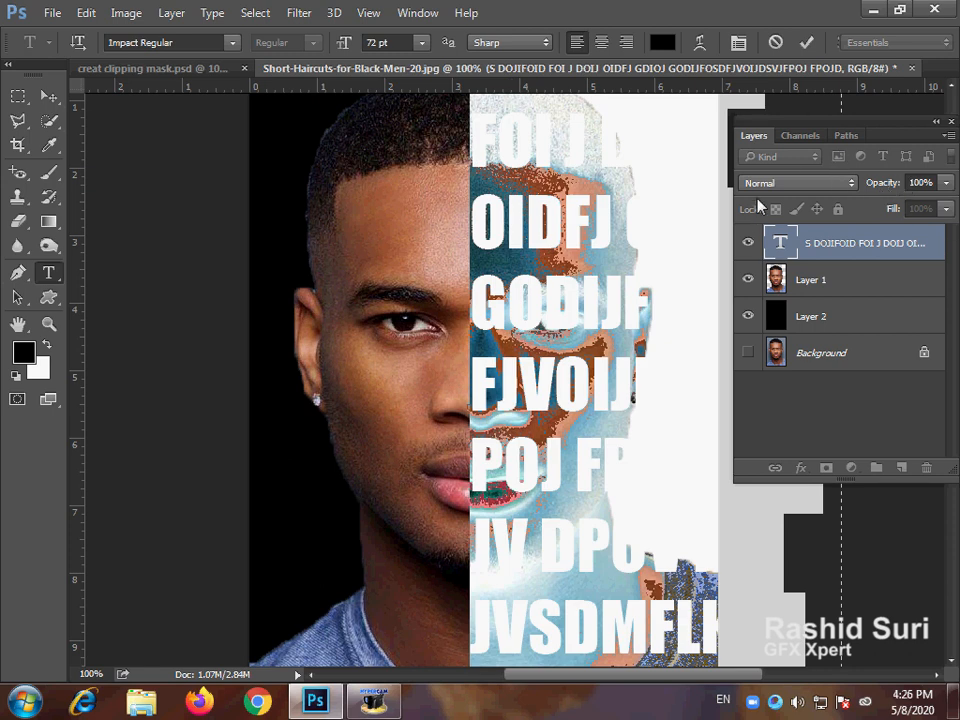
key(ctrl+t)
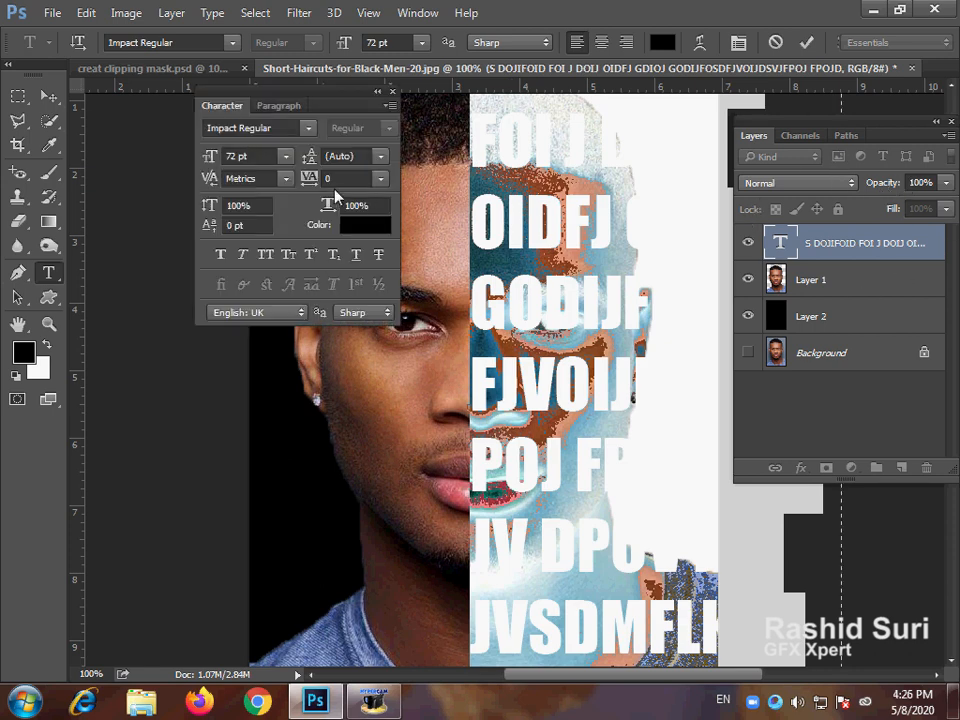
click(382, 158)
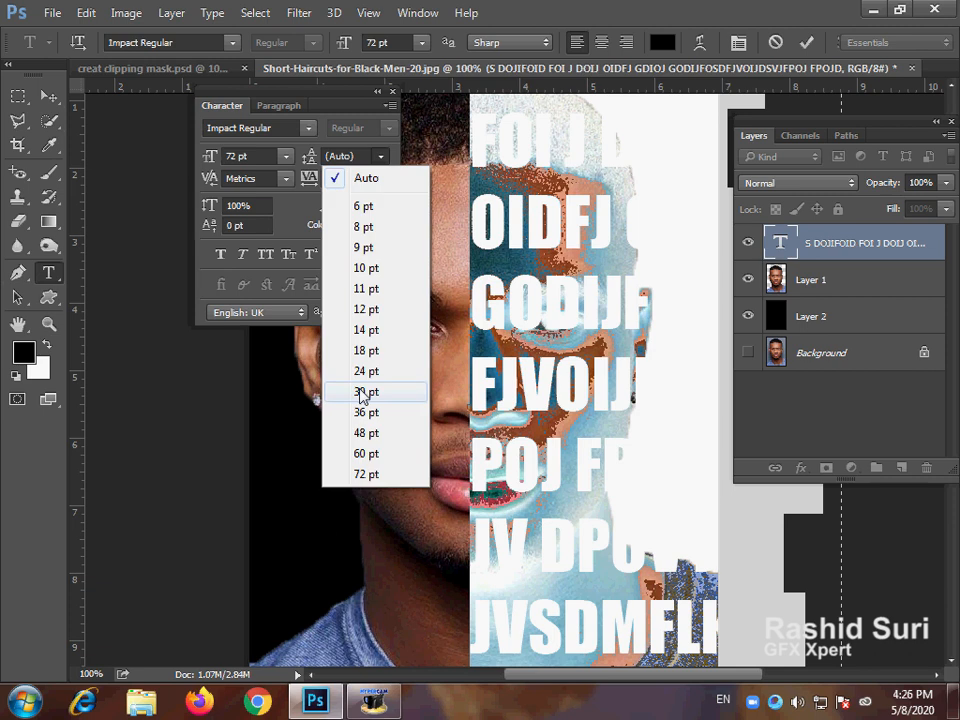
click(365, 420)
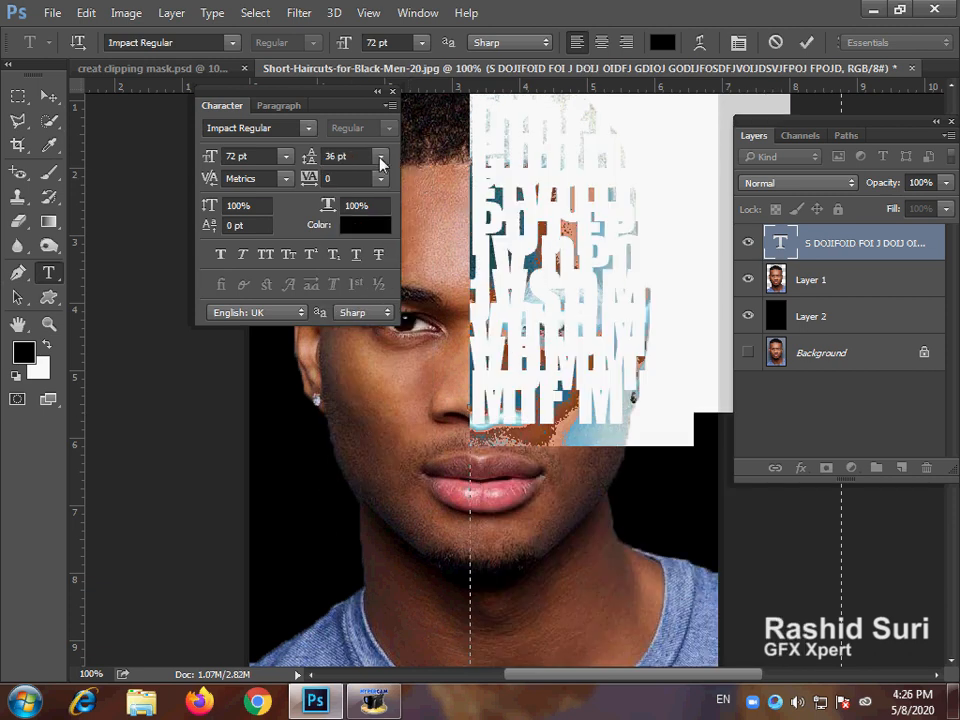
click(382, 158)
click(372, 436)
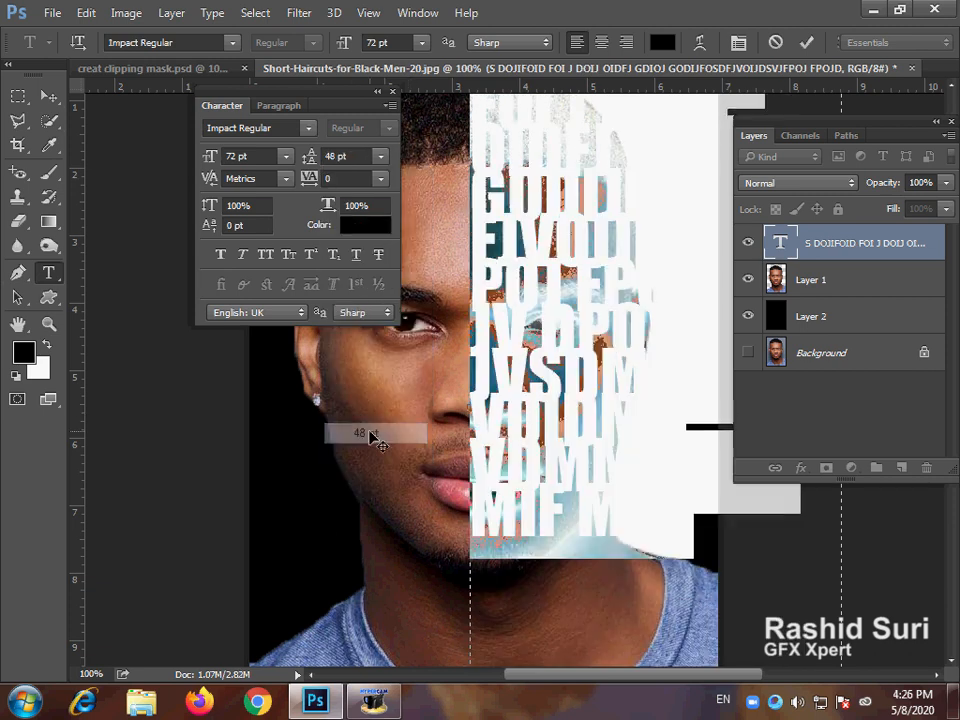
click(382, 160)
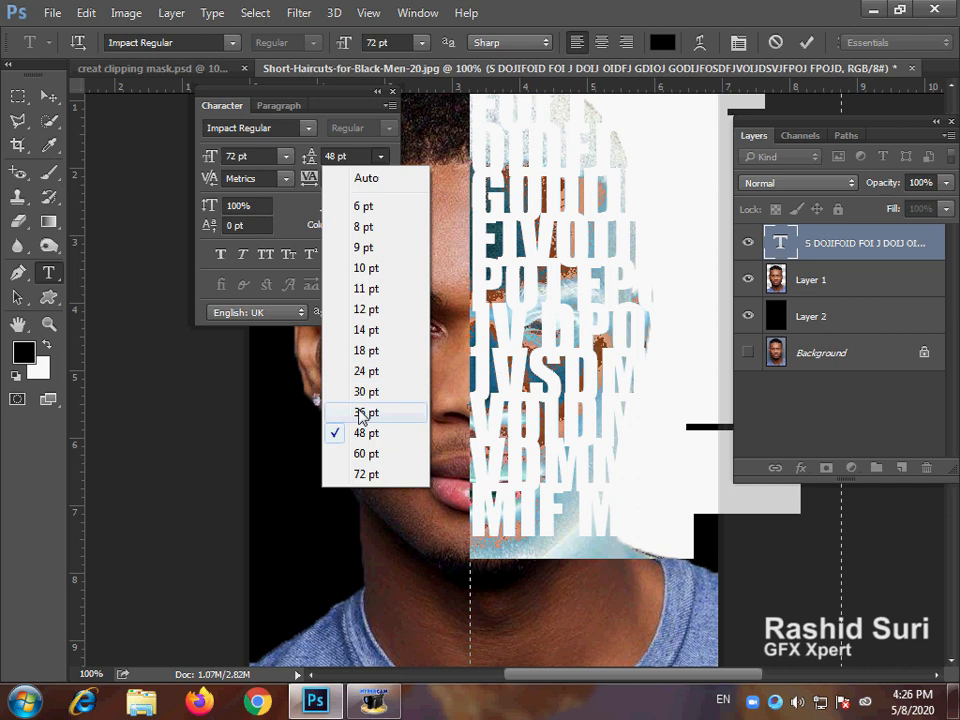
click(364, 454)
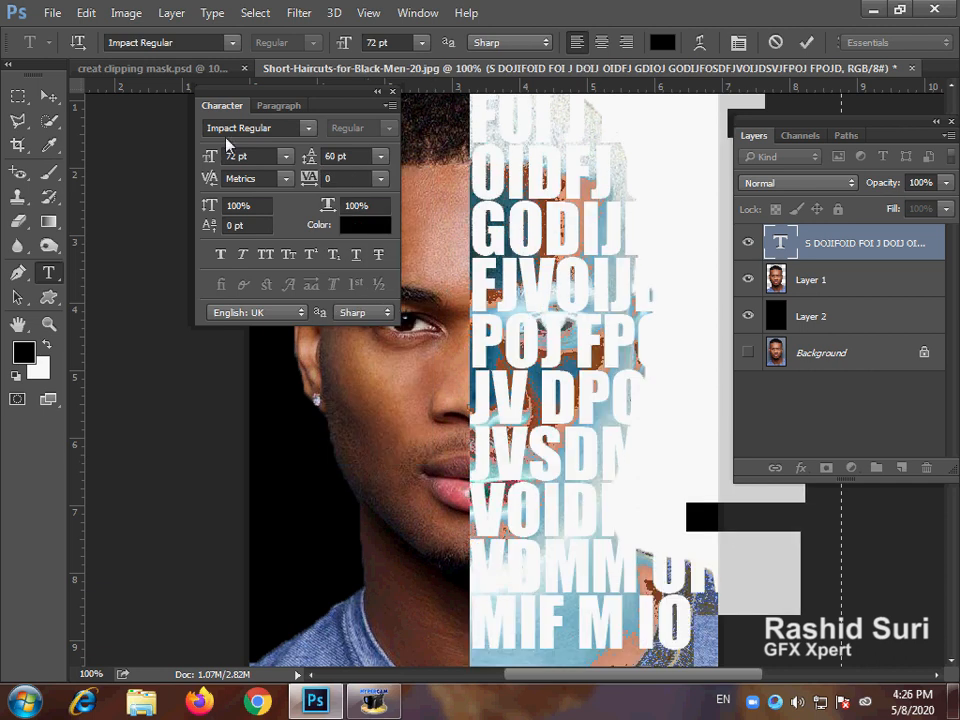
Step: Commit the text edit and shift the text block slightly to the right of its current place over the face
click(48, 95)
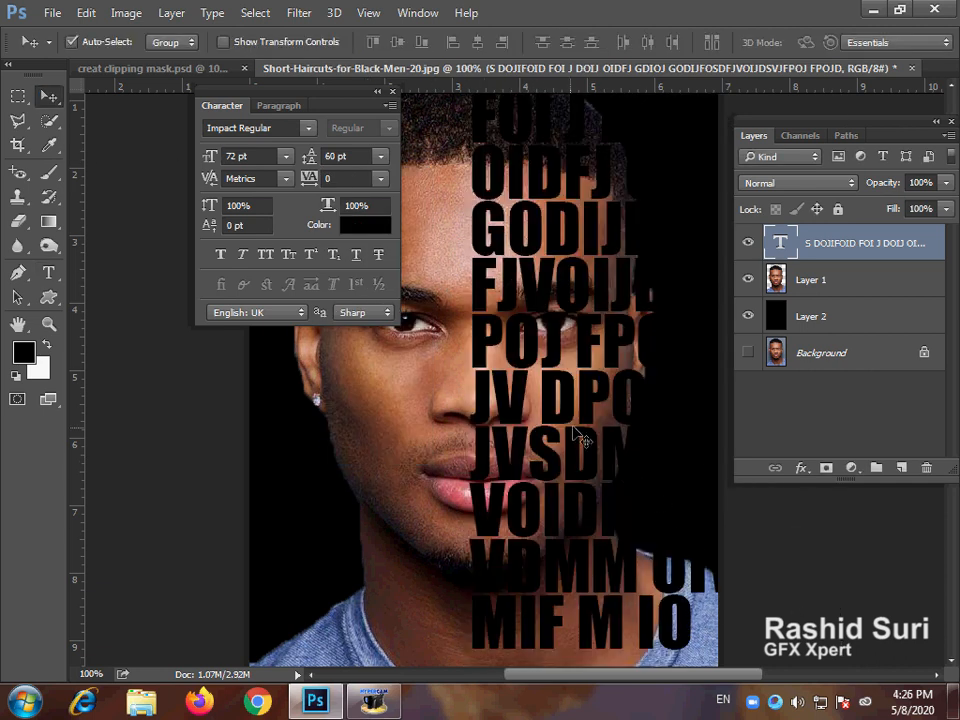
alt+click(541, 432)
mouse_move(587, 484)
mouse_down()
mouse_move(583, 577)
mouse_move(599, 482)
mouse_up()
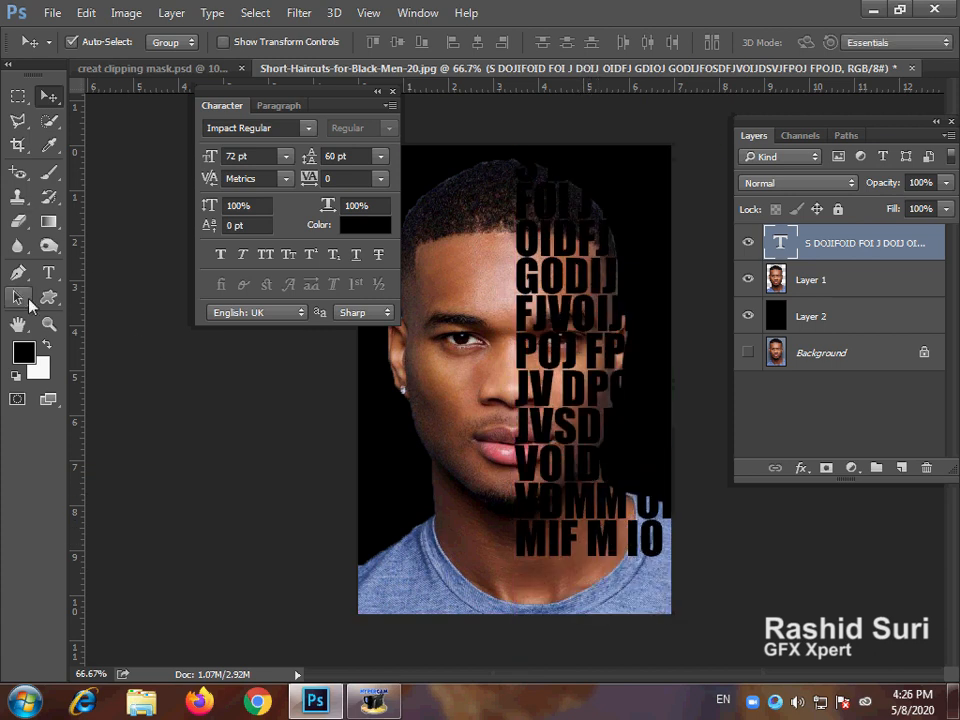
Step: Replace the letters after "MIF" in the last text line with "FJ FN JN FDSN I NAJUDS I" so the text fills the image's lower edge
click(46, 276)
drag(576, 537, 731, 602)
text(FJ FN JN FDSN I NAJUDS I)
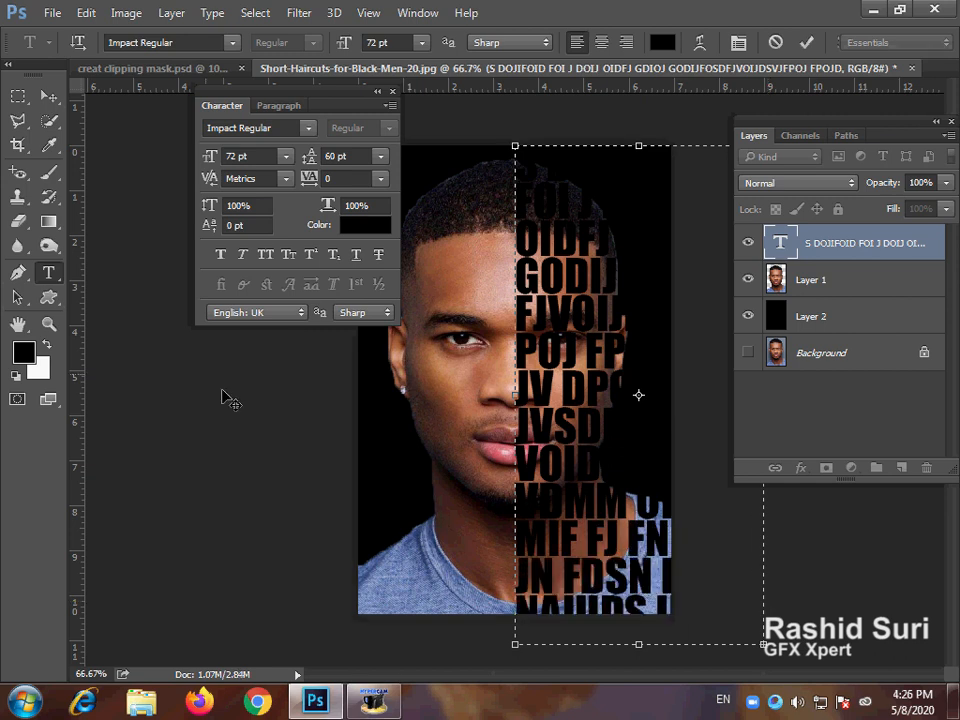
click(49, 97)
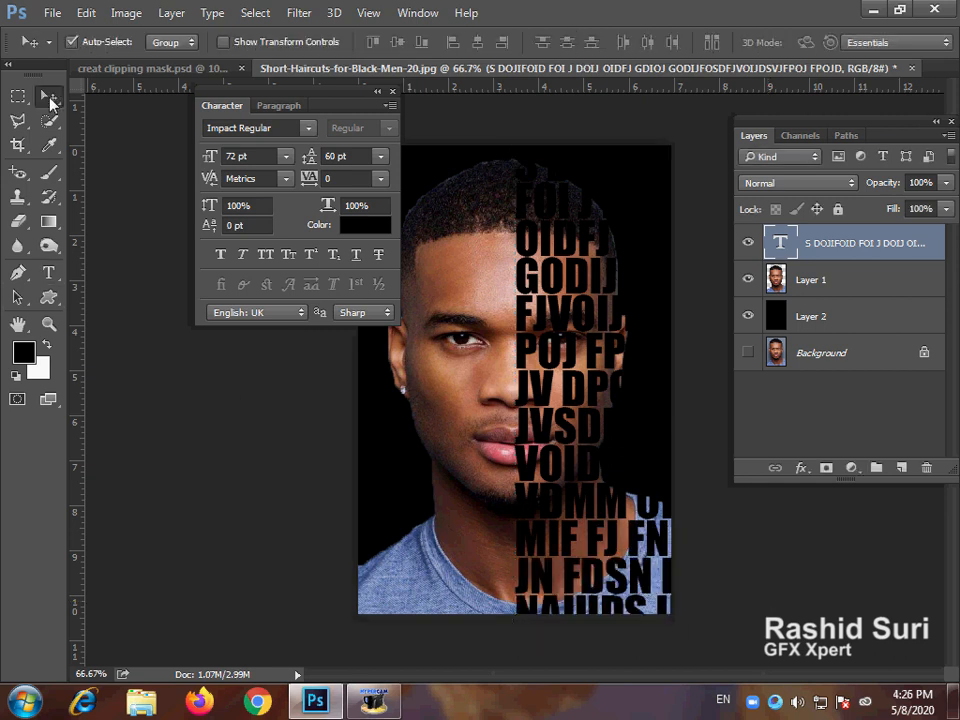
Step: Cut the right half of the portrait in Layer 1, from the text's left edge outward, onto its own new layer
click(818, 296)
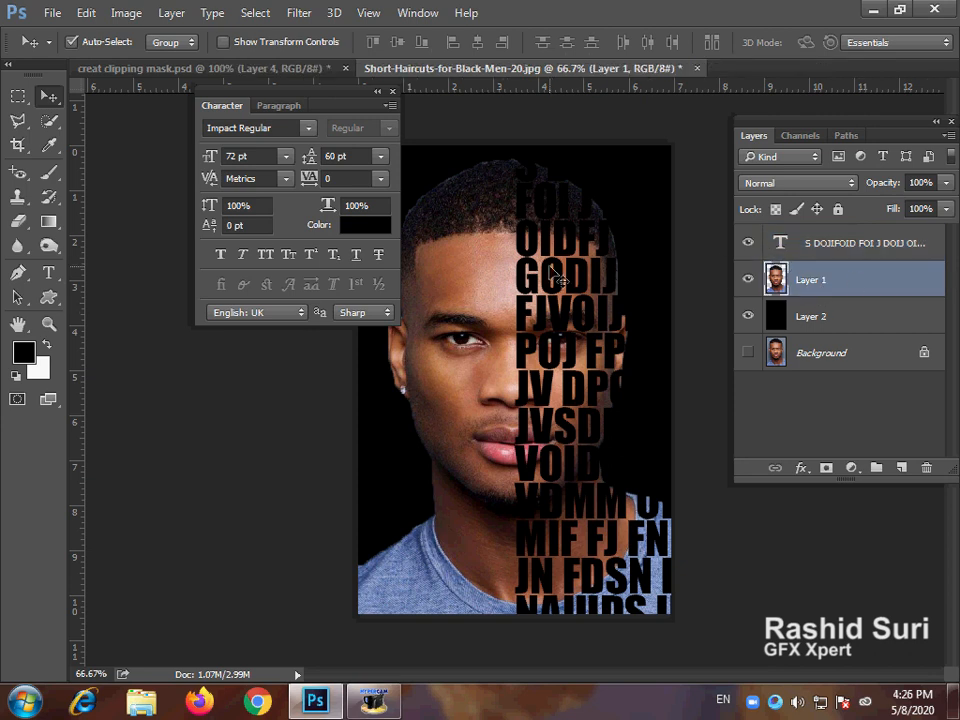
click(16, 97)
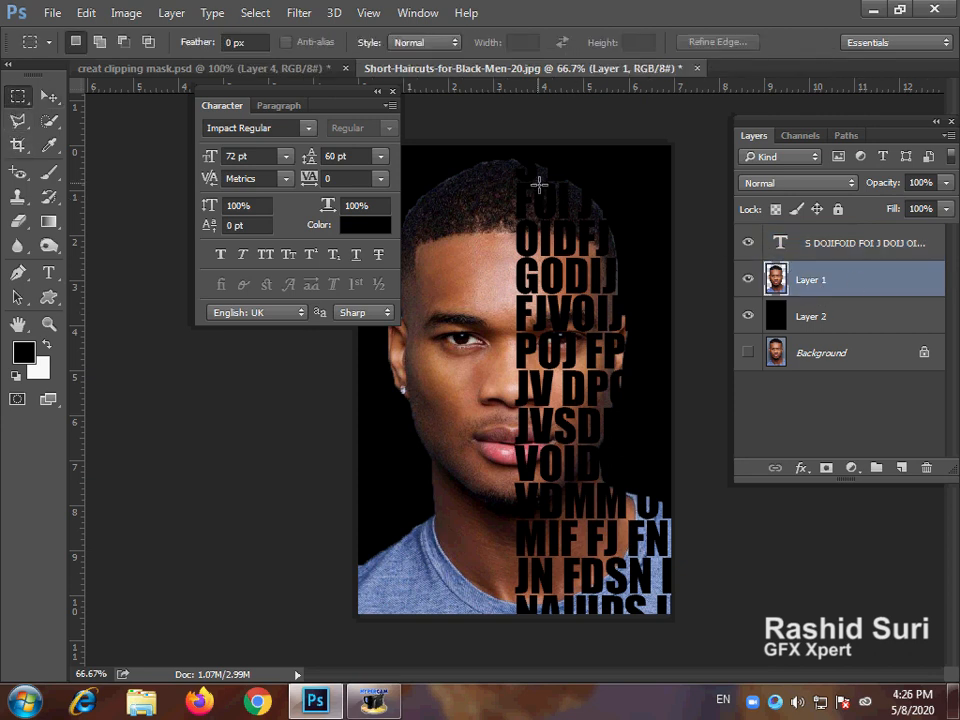
drag(513, 141, 749, 629)
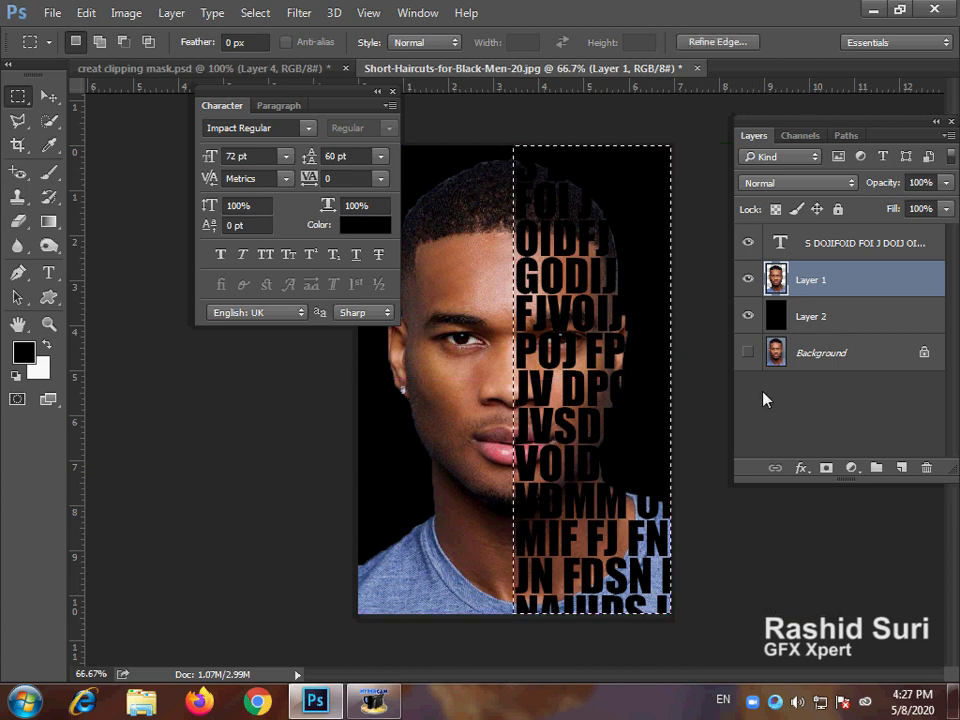
key(Delete)
key(ctrl+d)
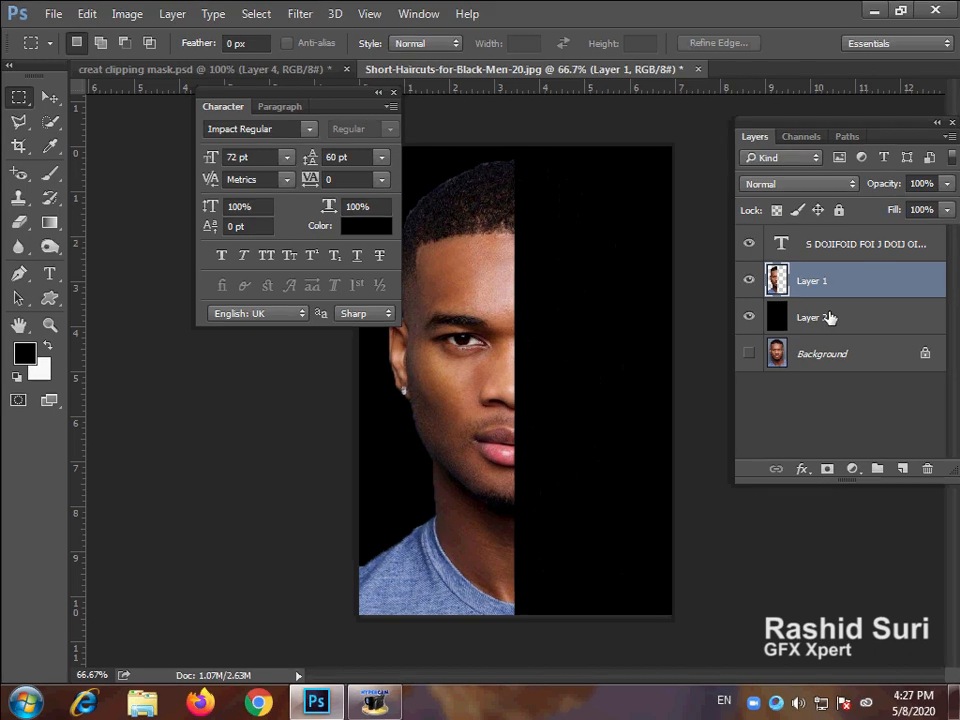
key(ctrl+j)
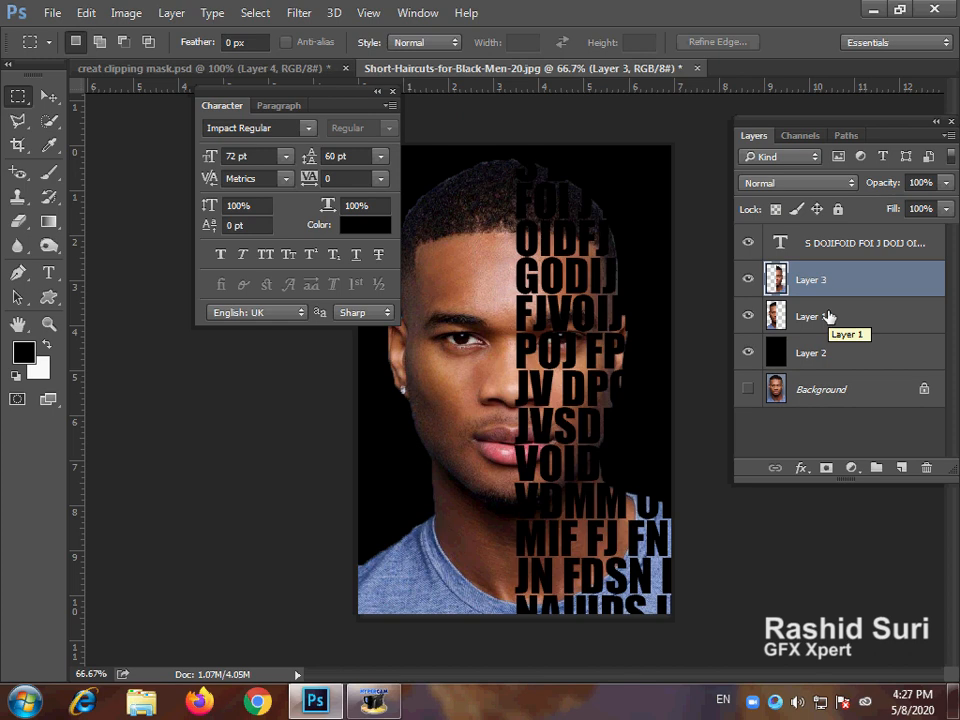
Step: Check the split face by toggling the visibility of the text and right-half layers, leaving both visible
click(744, 278)
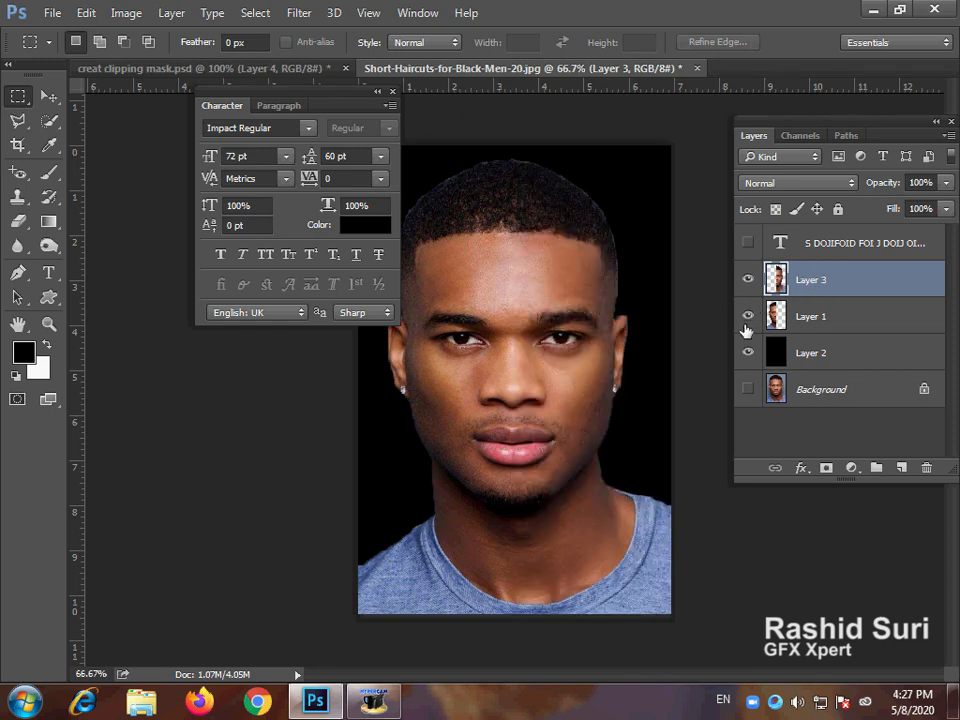
click(747, 280)
click(747, 281)
click(748, 282)
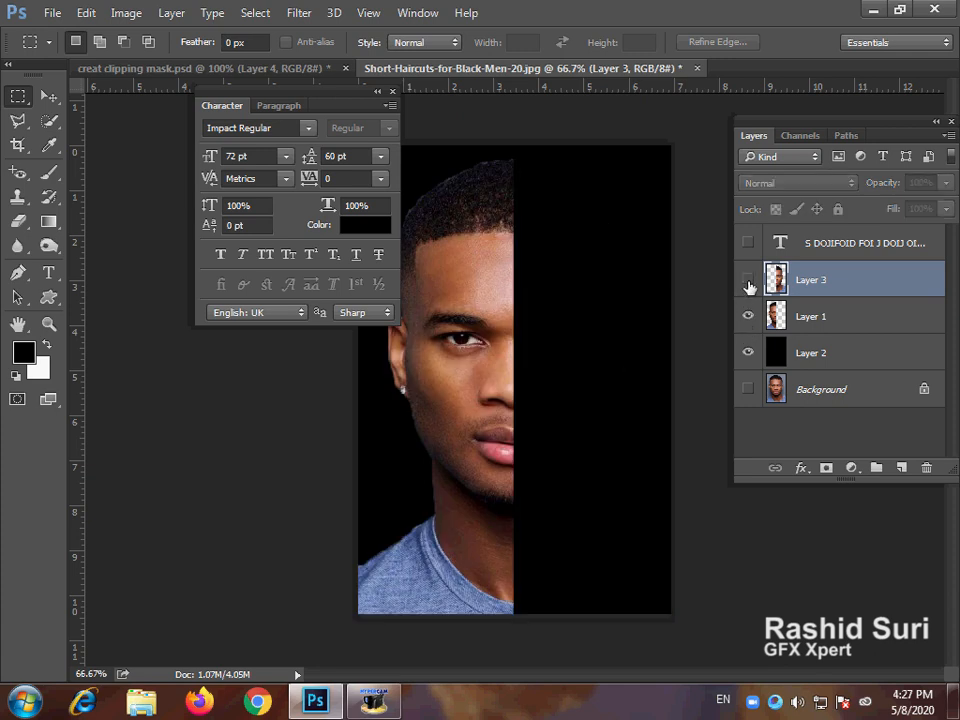
click(748, 282)
click(748, 243)
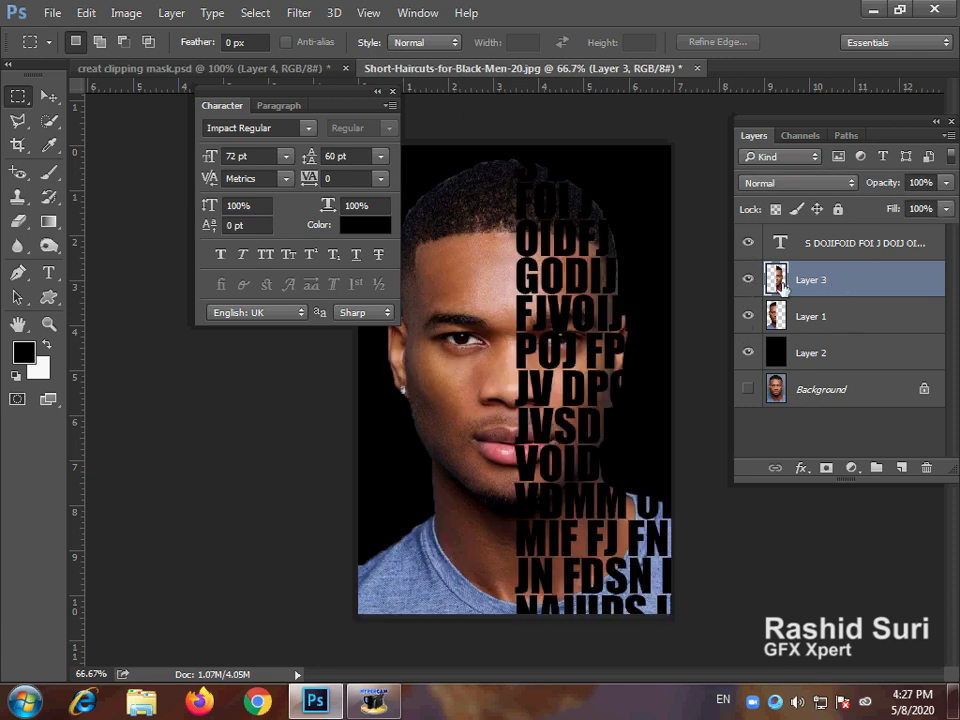
Step: Move the right-half face layer above the text layer and clip it to the text with a clipping mask
drag(827, 279, 829, 242)
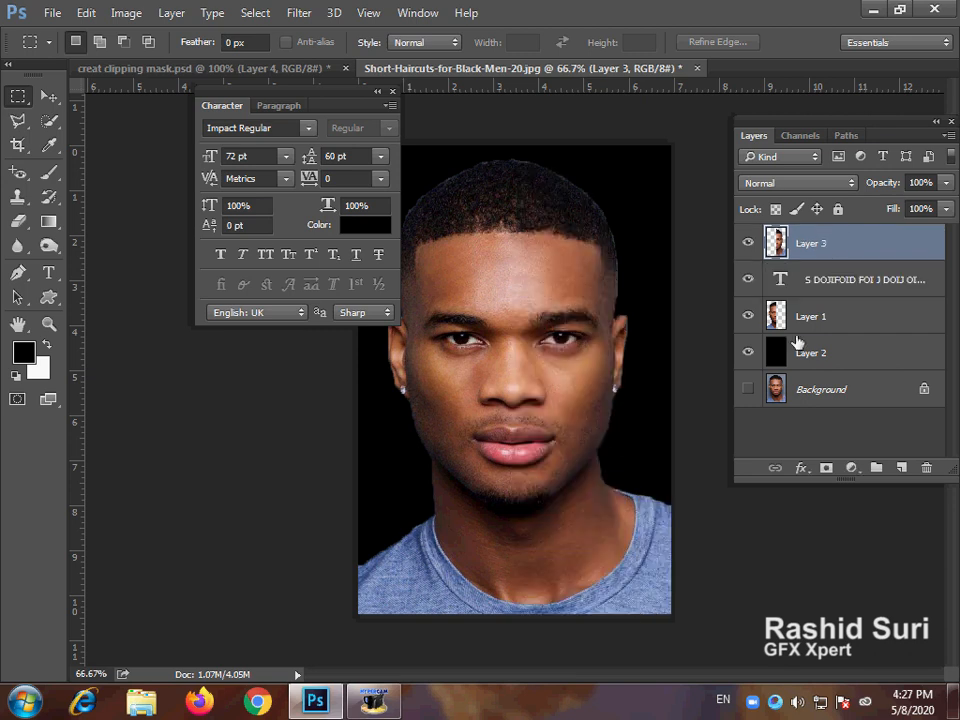
right_click(827, 243)
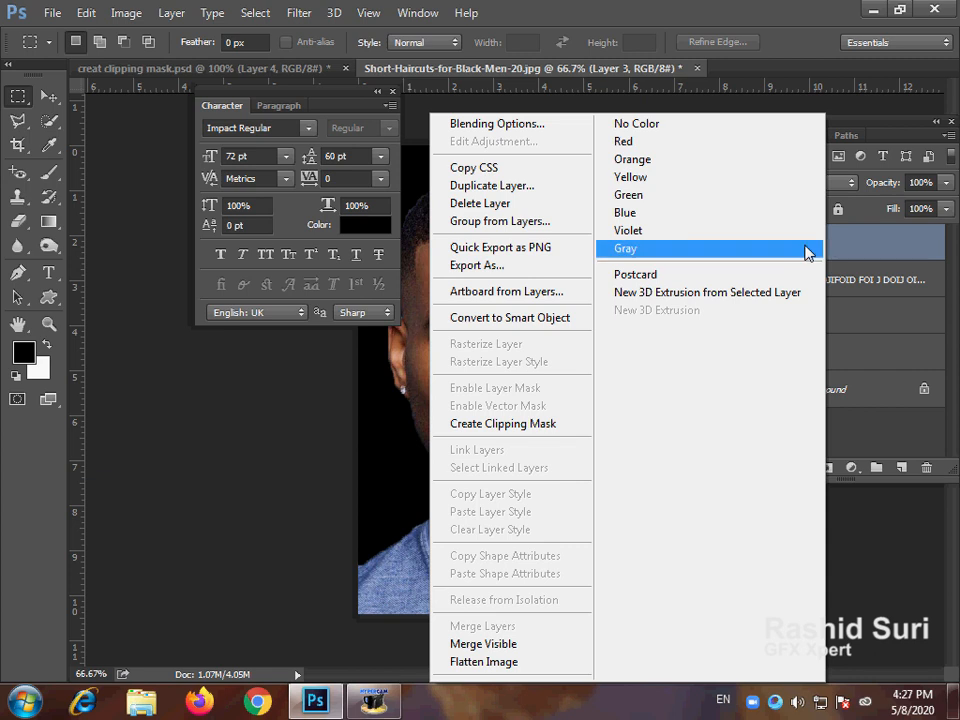
click(550, 424)
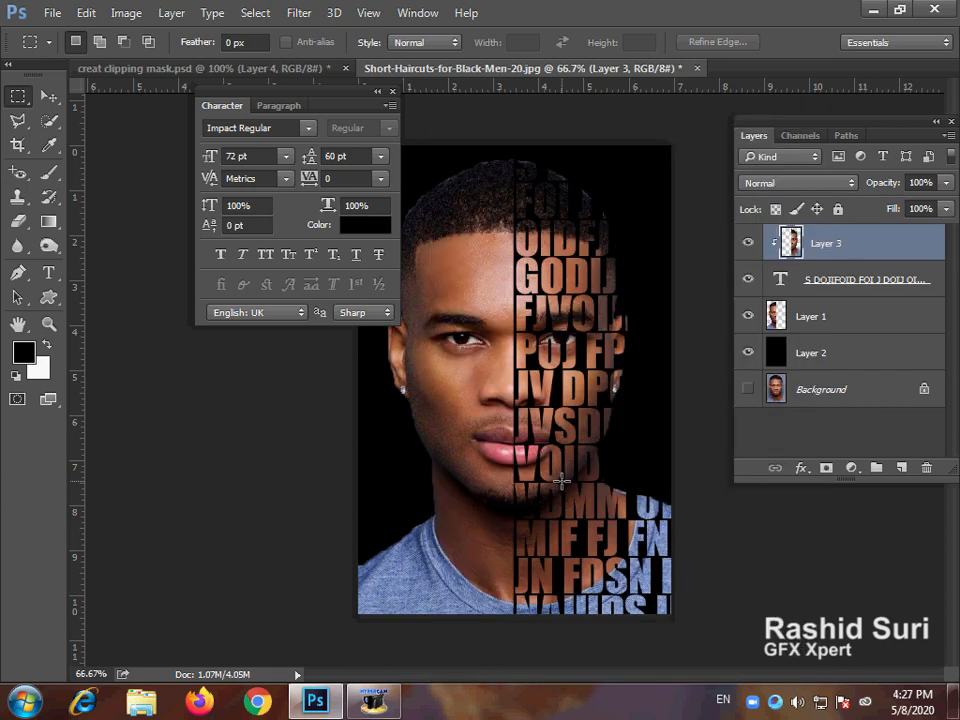
Step: Shift the text layer slightly left so its letters overlap the edge of the left half-face and close the dark gap
ctrl+click(562, 414)
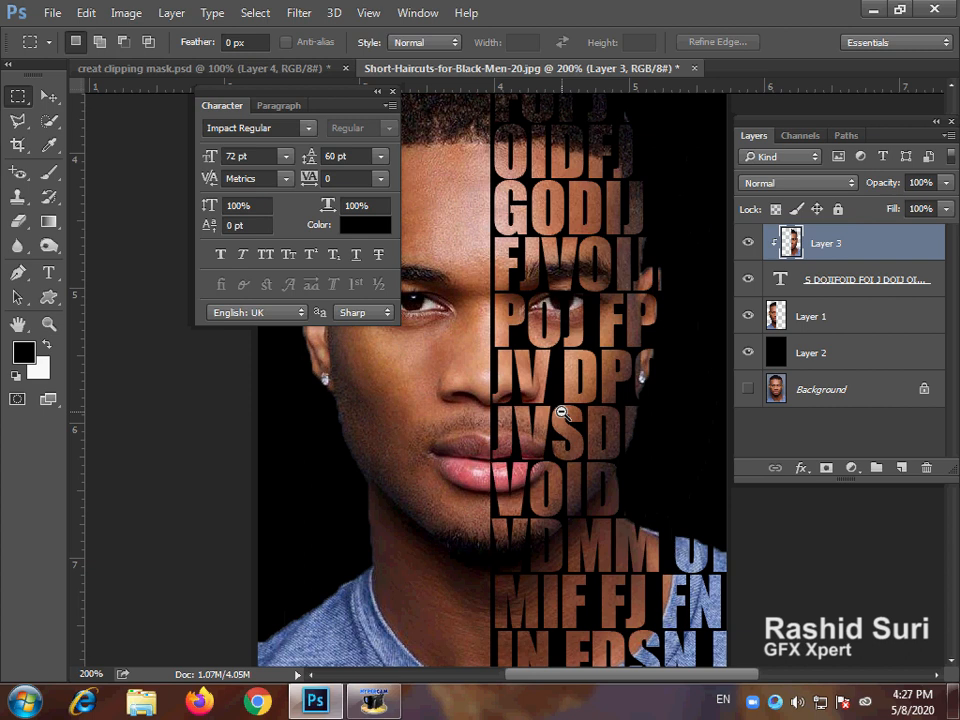
alt+click(562, 414)
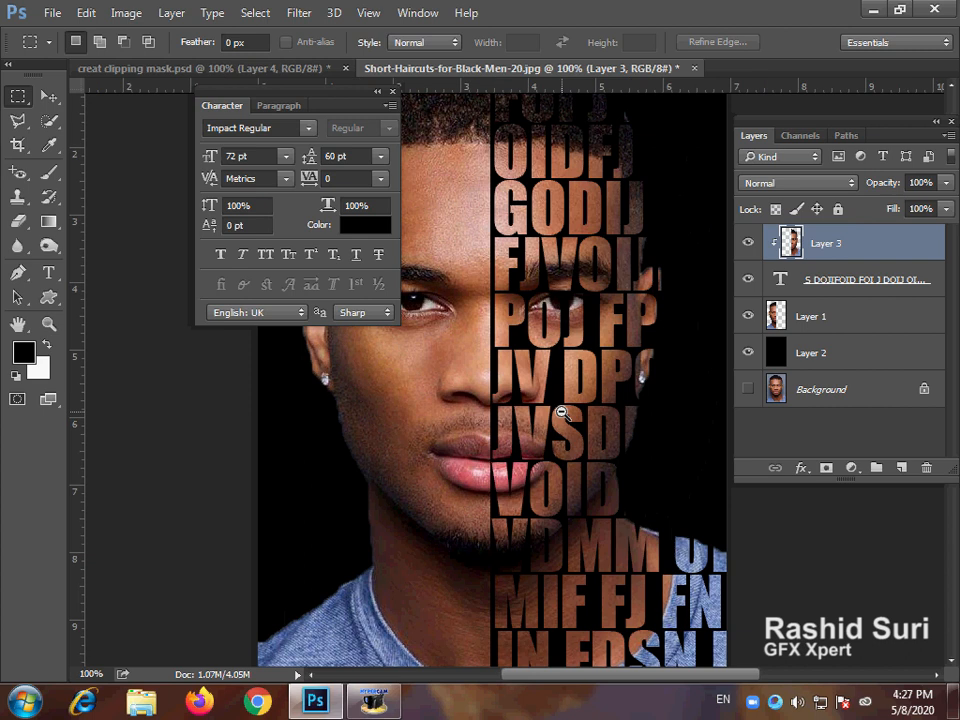
click(831, 284)
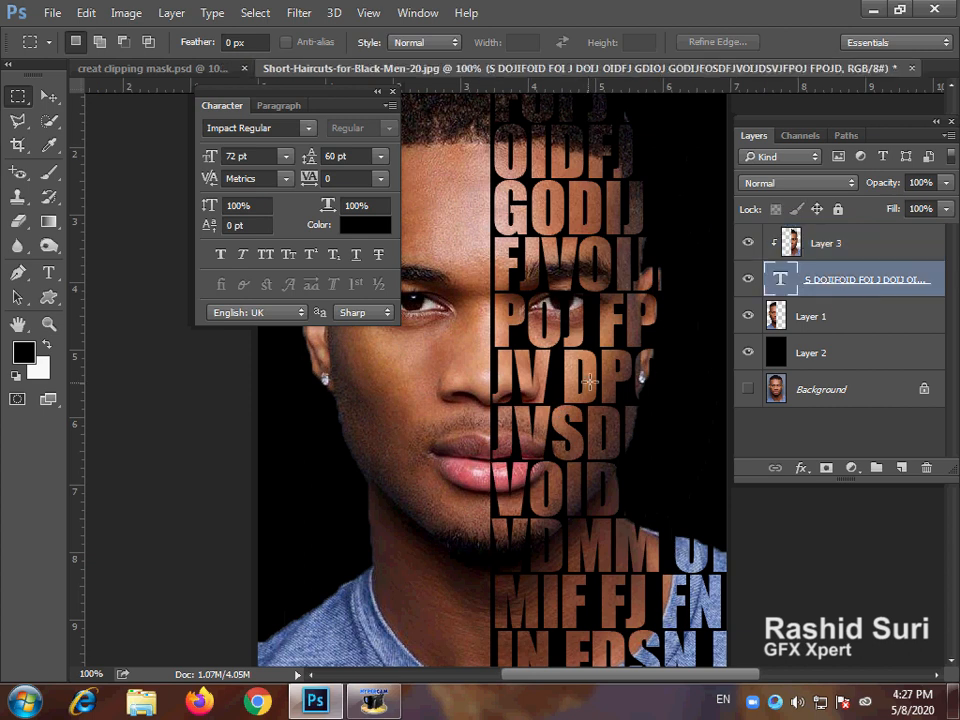
click(49, 96)
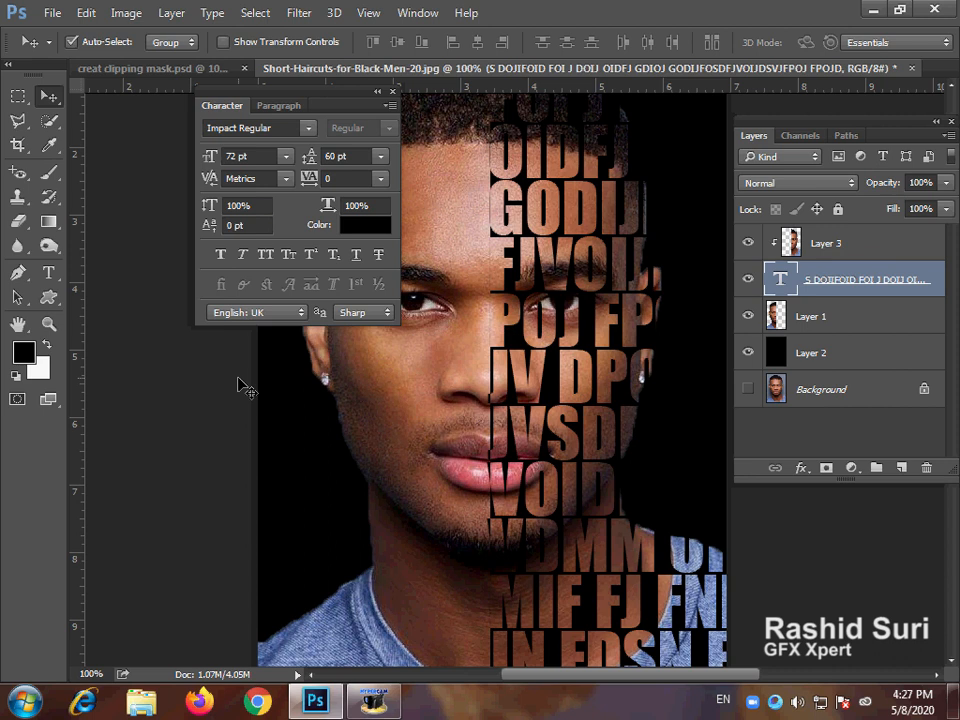
key(ctrl)
alt+click(566, 416)
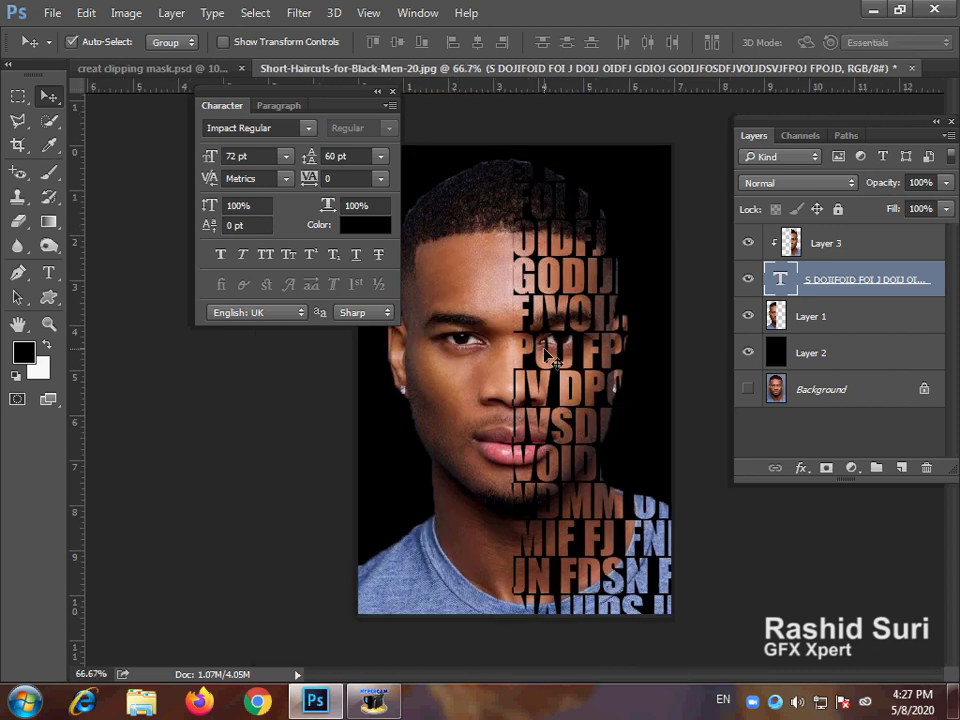
Step: Add a new empty layer above Layer 3 and set up the Gradient tool with a radial foreground-to-background gradient
click(832, 247)
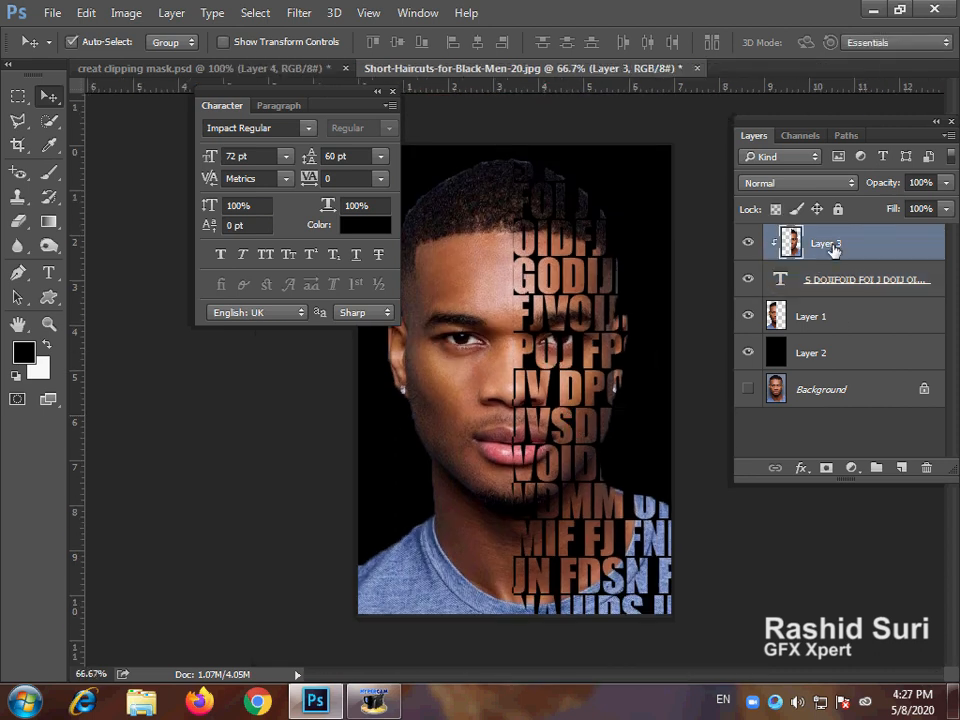
click(903, 470)
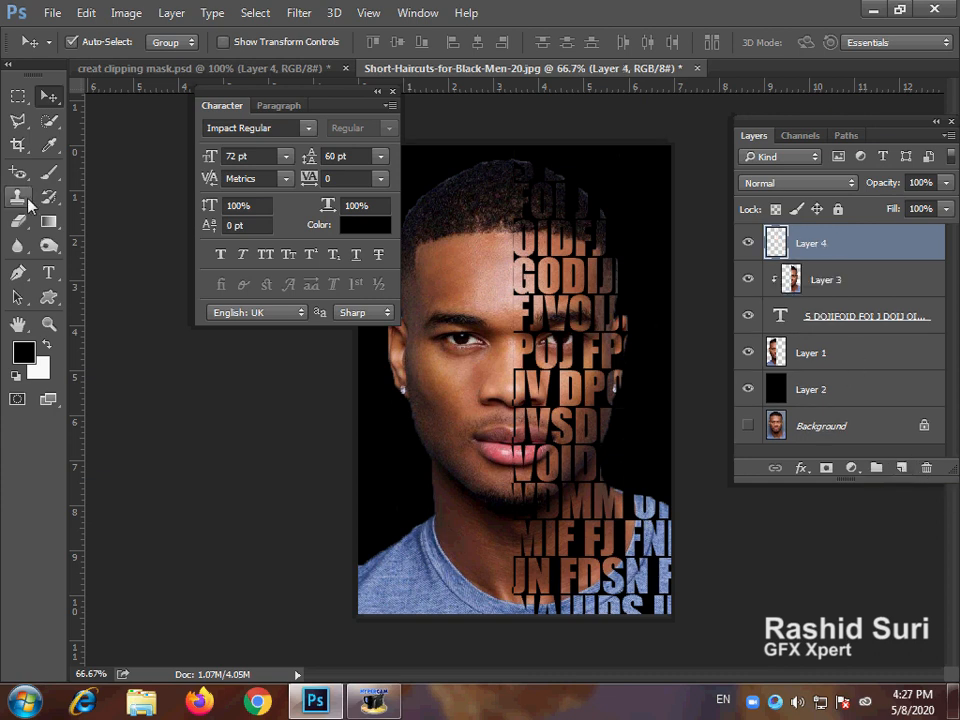
drag(272, 101, 224, 146)
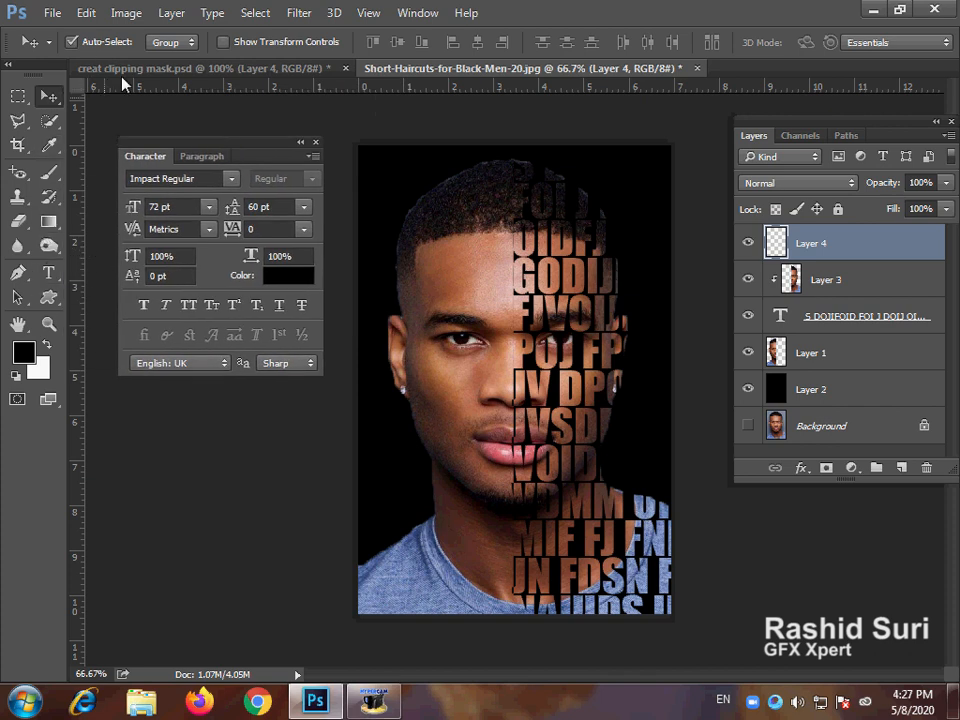
click(48, 224)
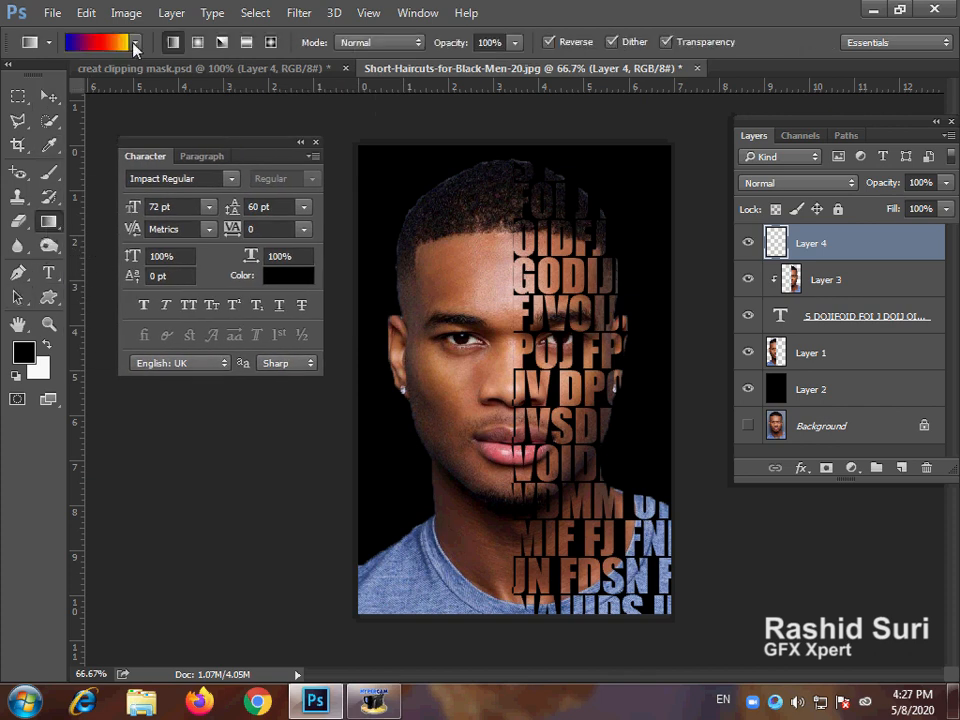
click(197, 42)
click(135, 42)
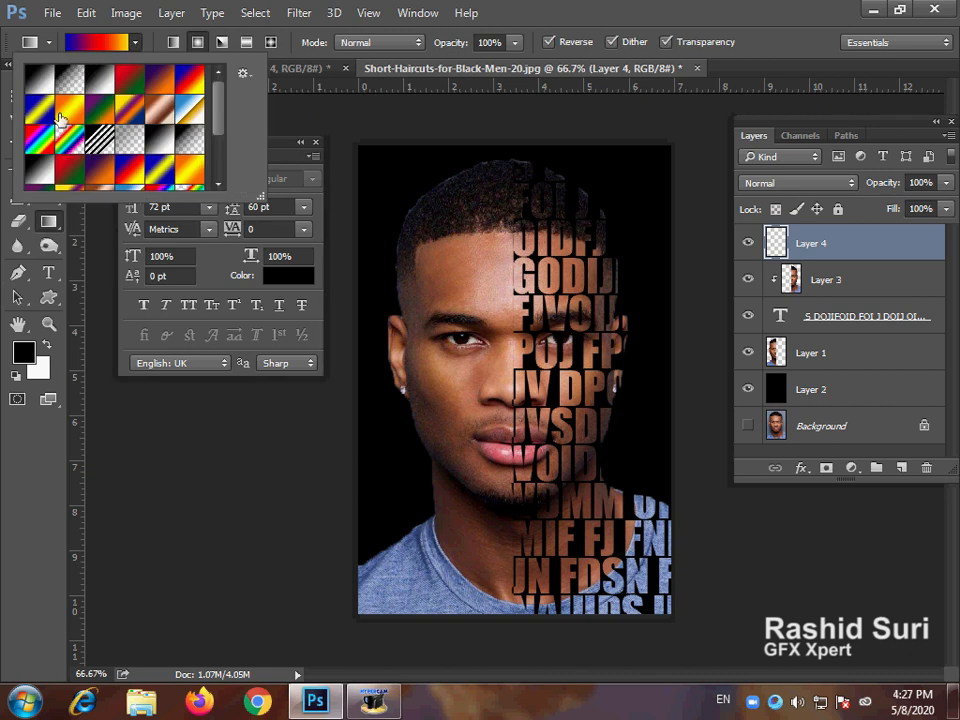
click(40, 76)
click(102, 31)
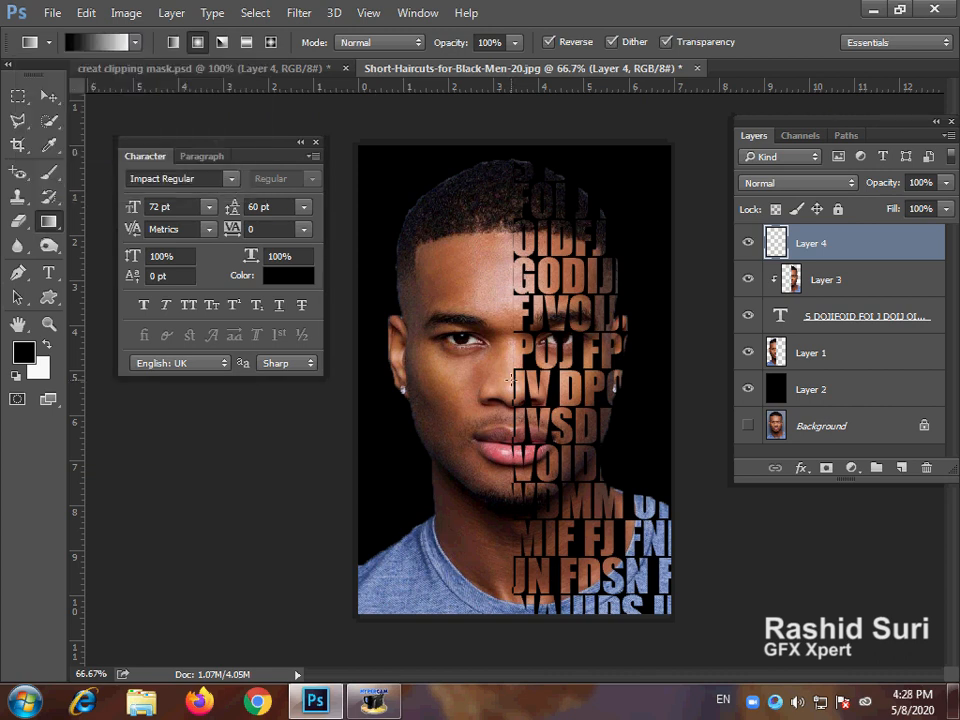
Step: Replace the trial gradient on the new layer with a radial one from the canvas centre towards the lower edge, using grey a29e9e as background colour
drag(512, 378, 516, 608)
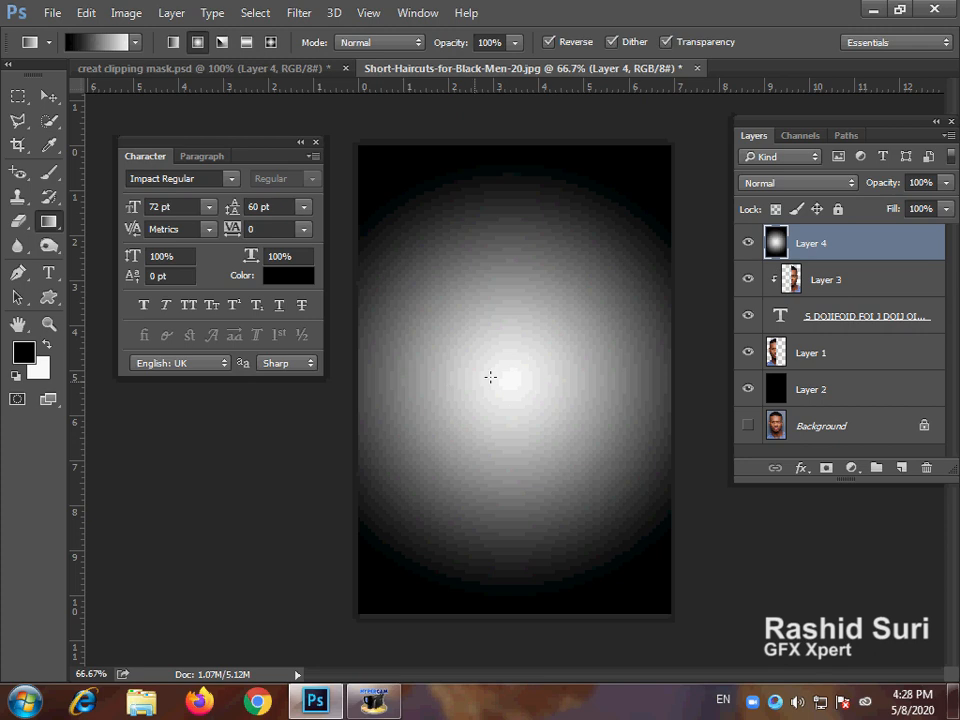
key(ctrl+z)
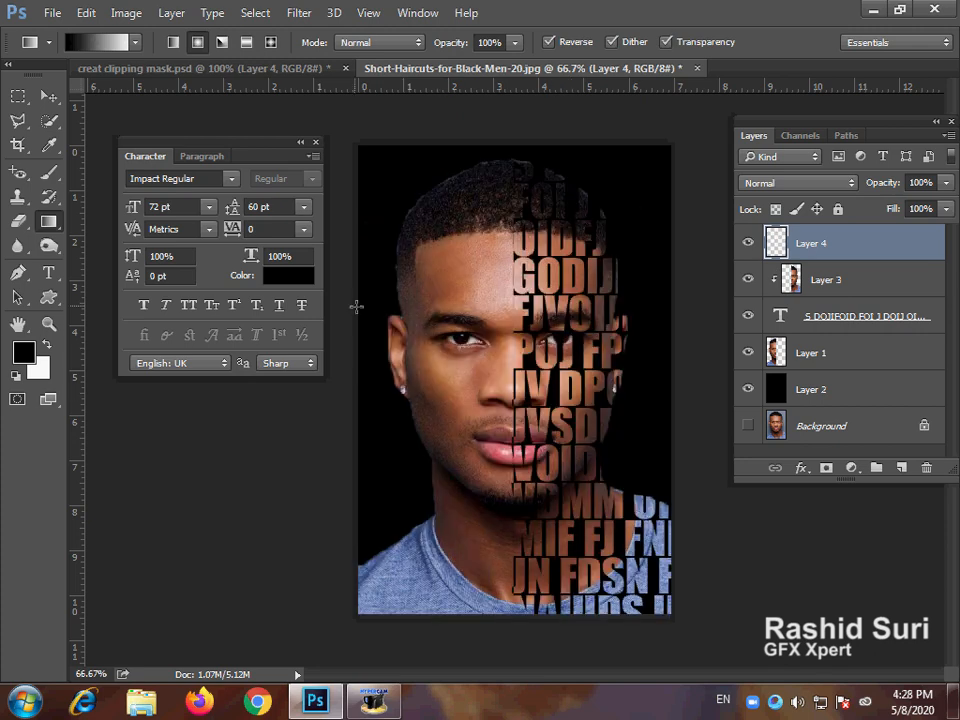
click(38, 368)
mouse_move(103, 263)
mouse_down()
mouse_move(69, 227)
mouse_move(72, 238)
mouse_up()
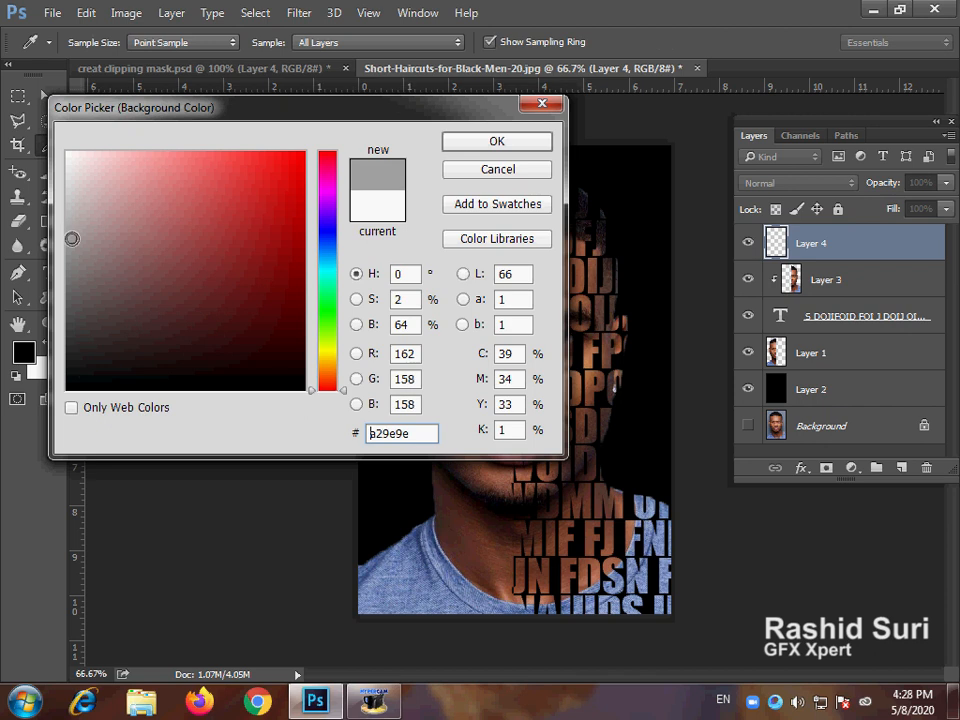
click(480, 143)
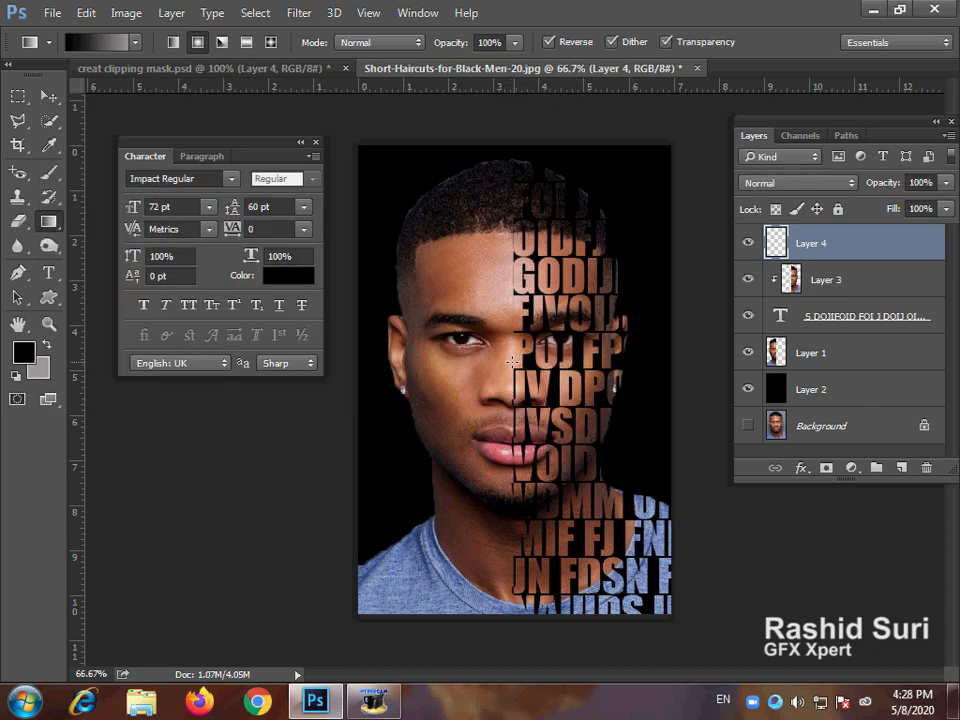
drag(512, 362, 517, 597)
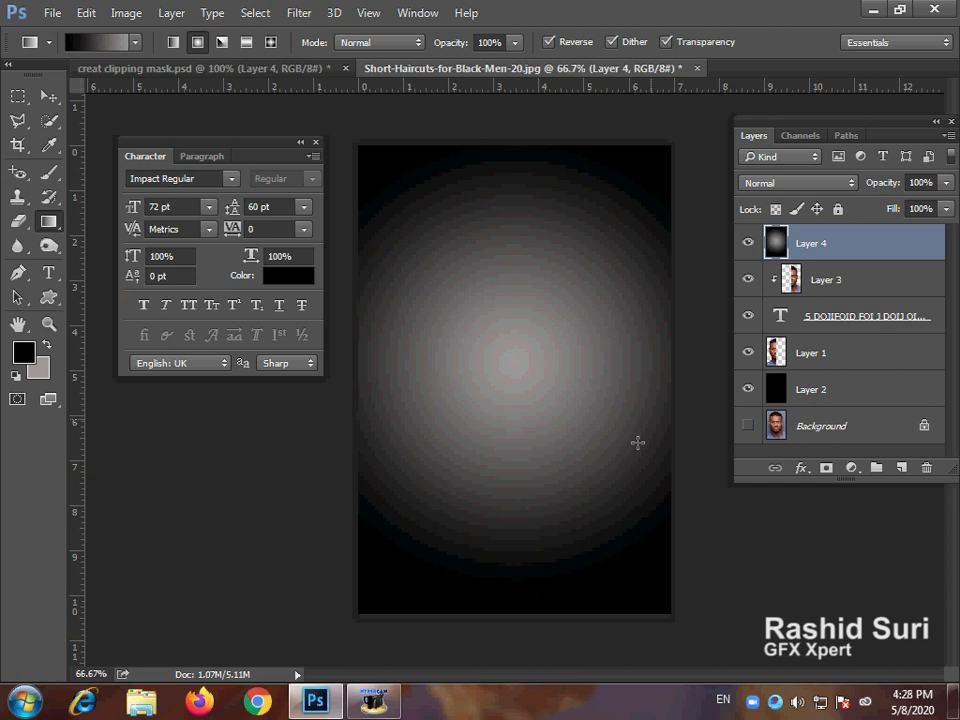
Step: Set the gradient layer's blend mode to Multiply and make the text layer active with the Move tool
click(798, 188)
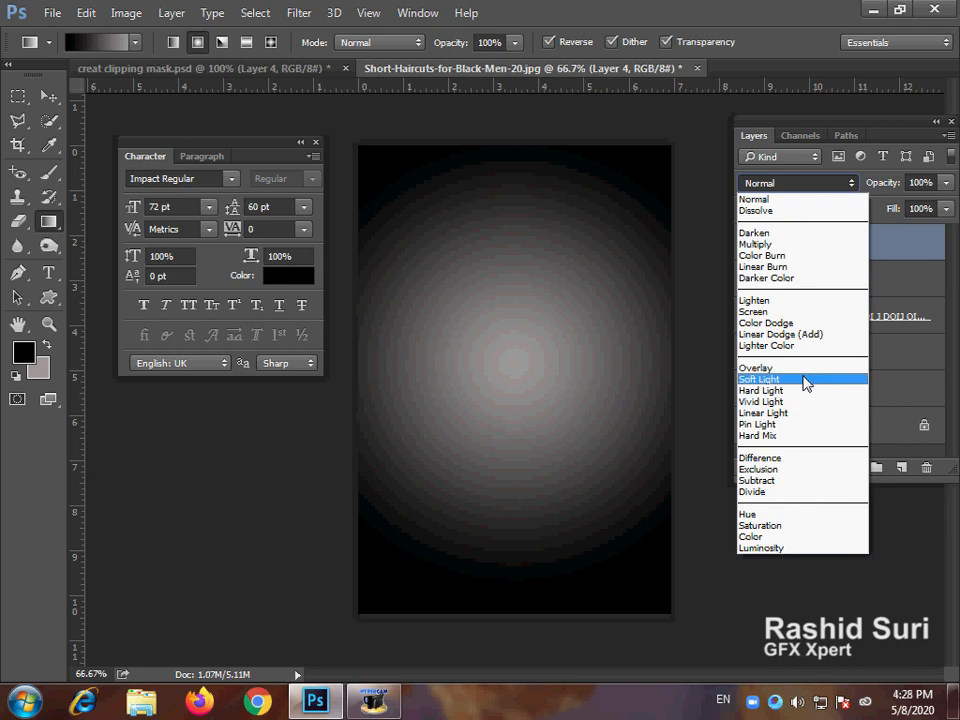
click(793, 244)
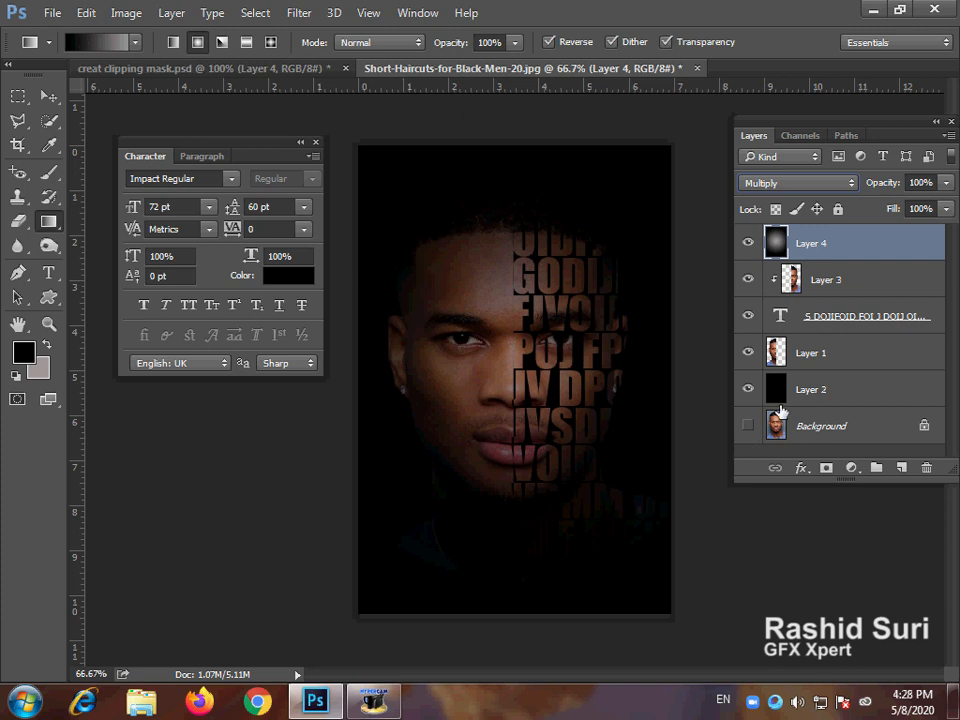
click(826, 316)
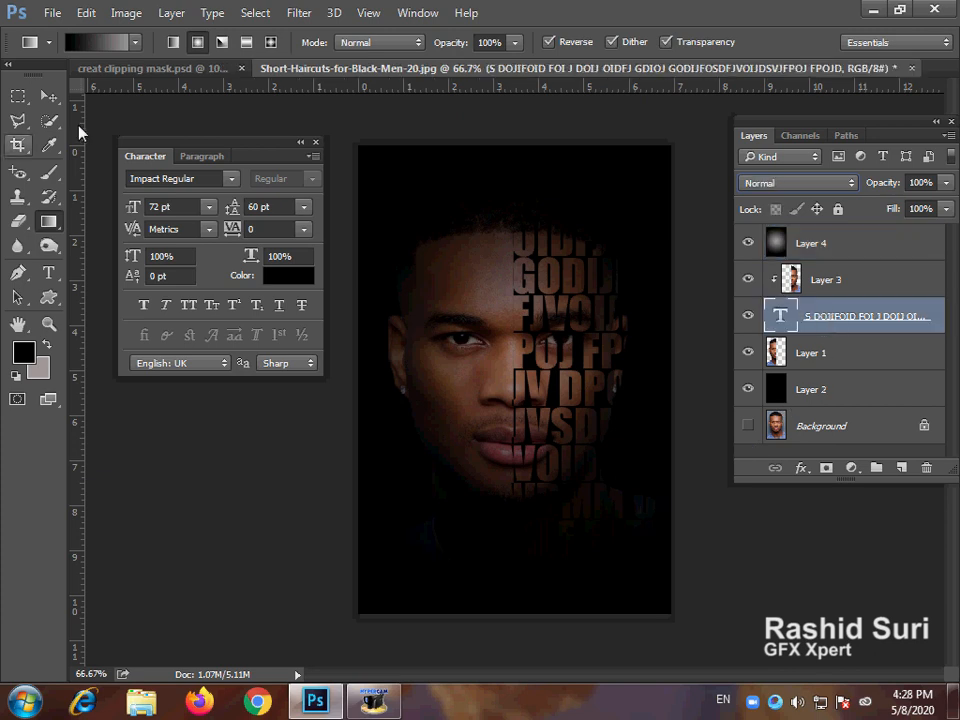
click(52, 95)
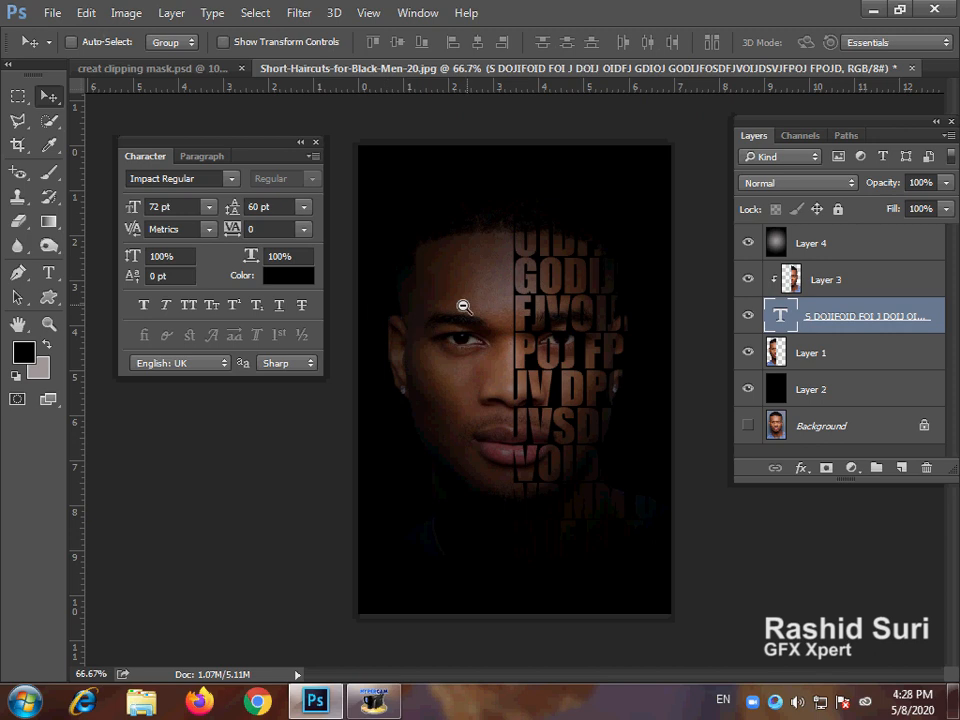
key(ctrl+minus)
key(ctrl+plus)
click(50, 12)
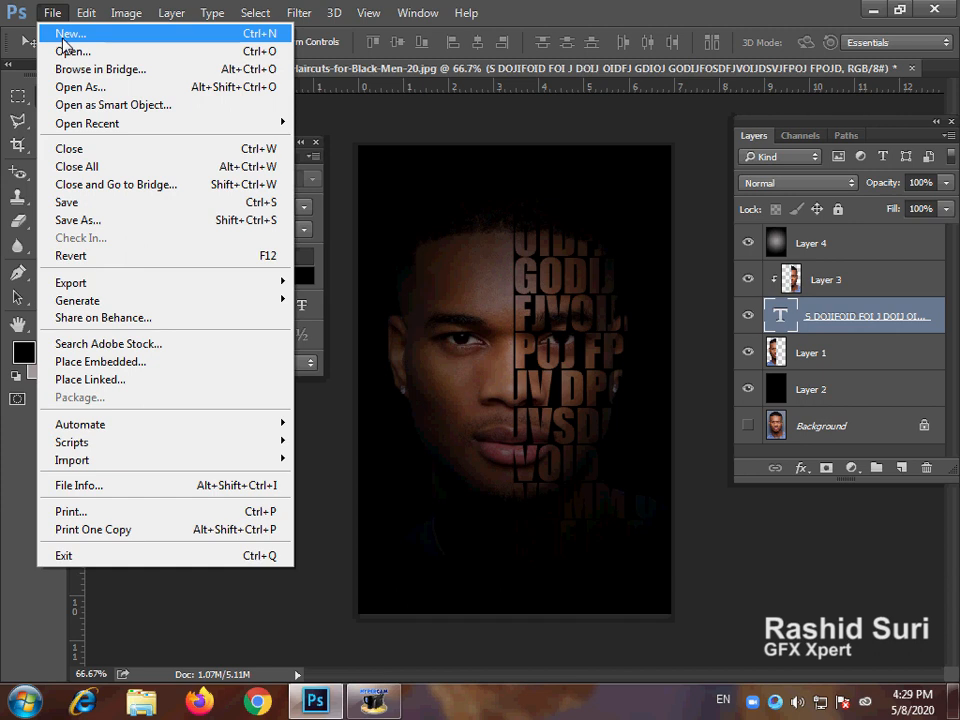
click(66, 51)
click(398, 333)
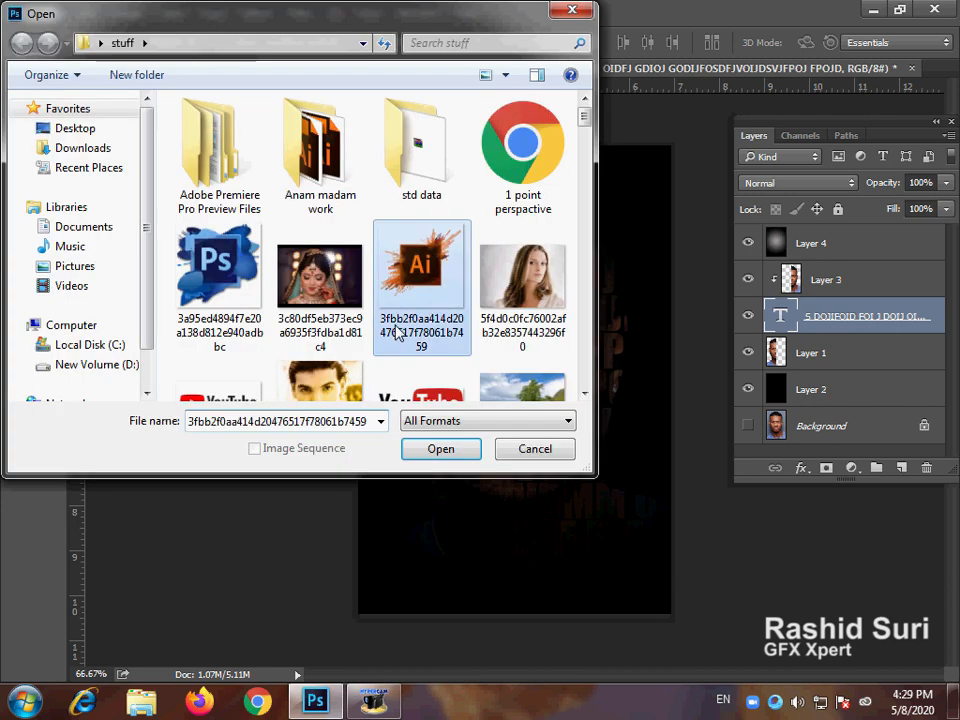
scroll(398, 333, down, 10)
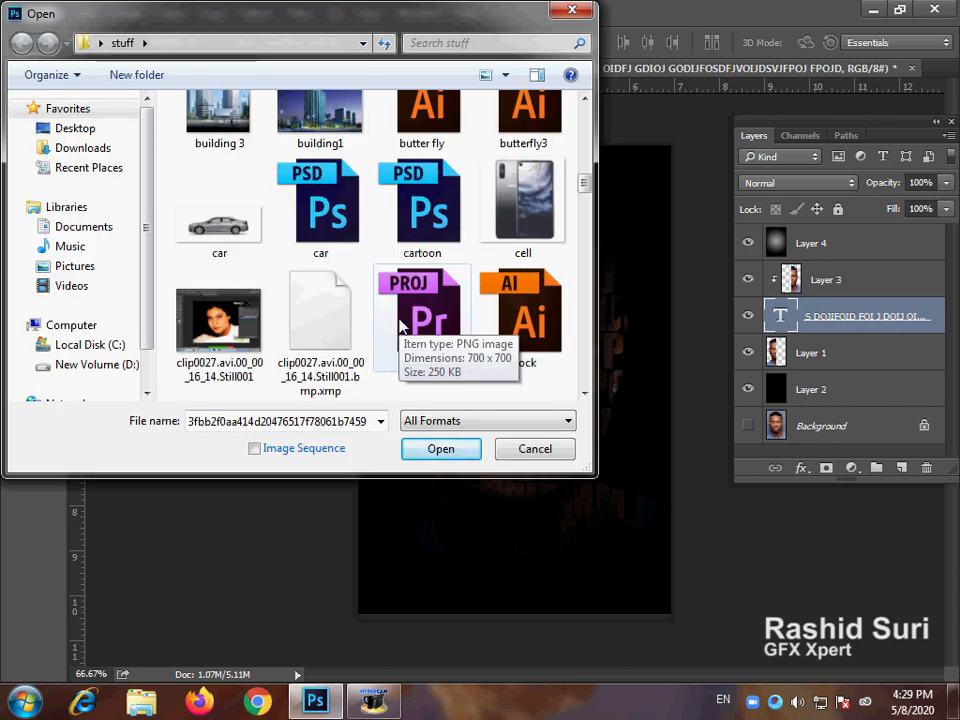
scroll(398, 326, down, 10)
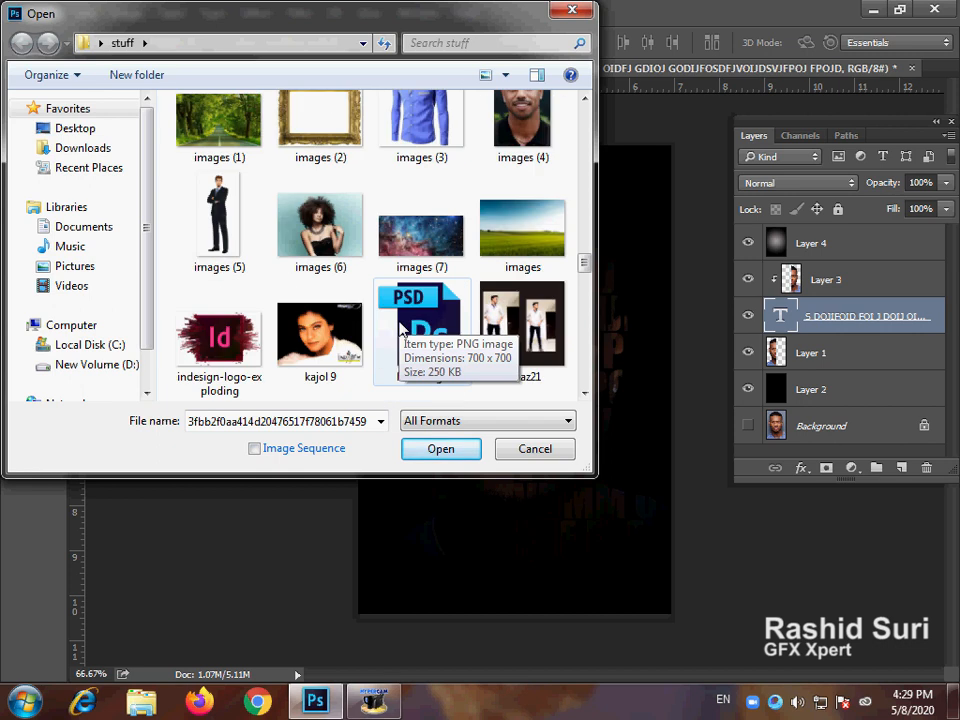
scroll(400, 326, down, 5)
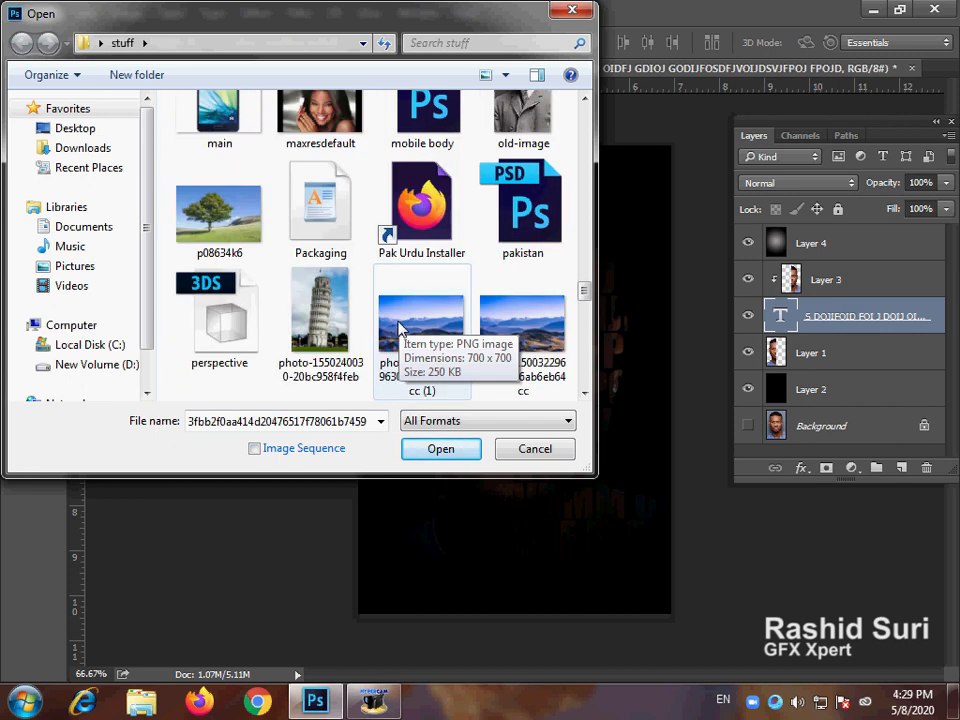
click(320, 315)
click(445, 455)
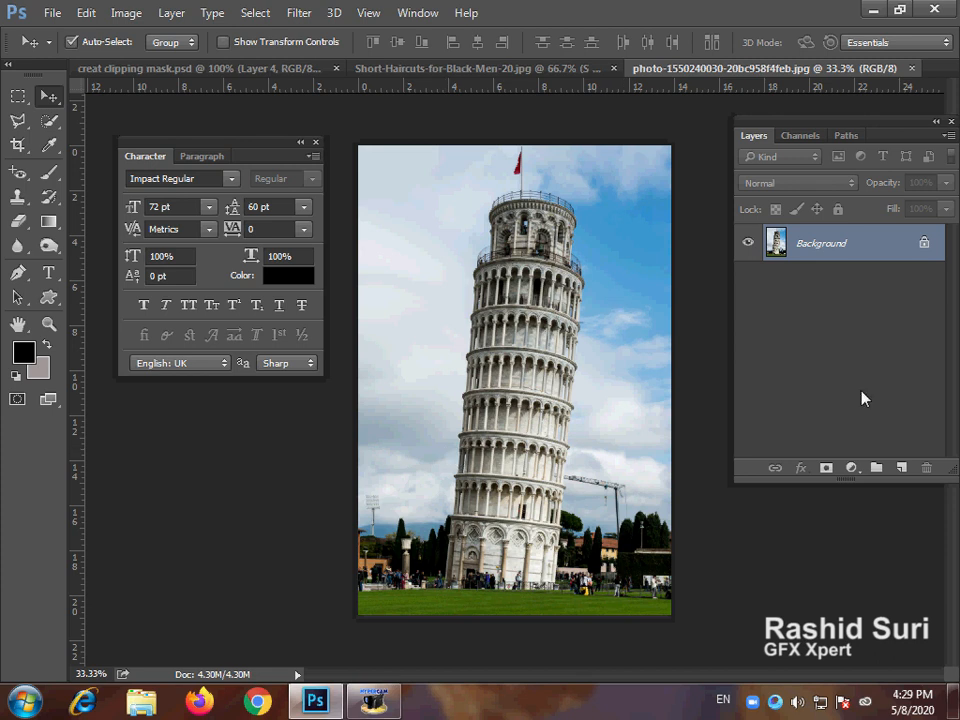
Step: Duplicate the tower background layer and add a black-filled layer beneath the copy, checking it by toggling the copy's visibility
key(ctrl+j)
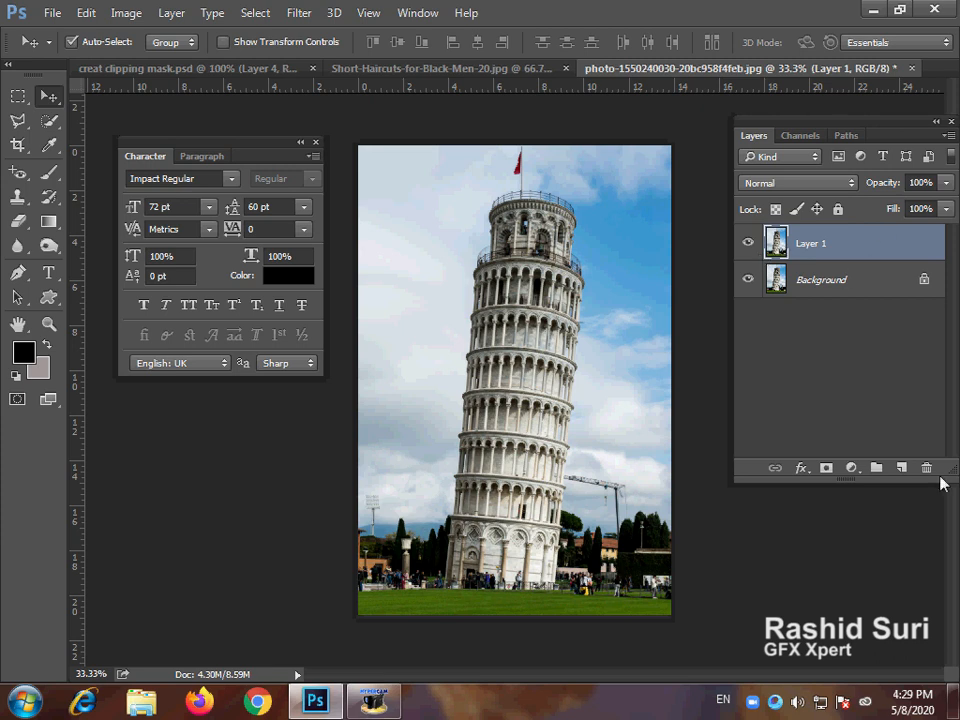
ctrl+click(901, 467)
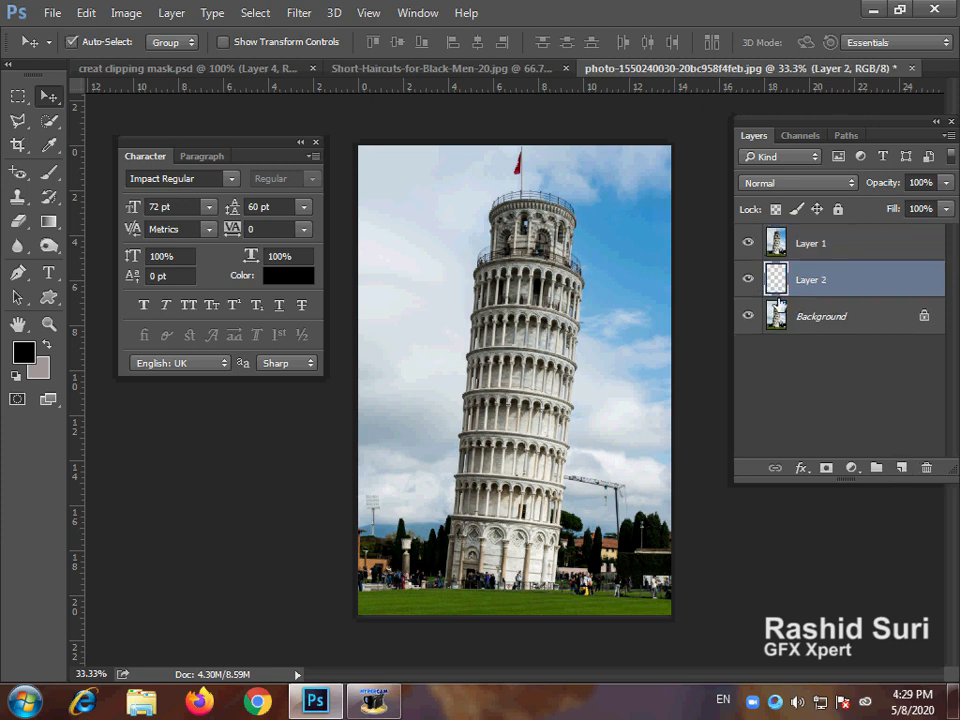
key(alt+BackSpace)
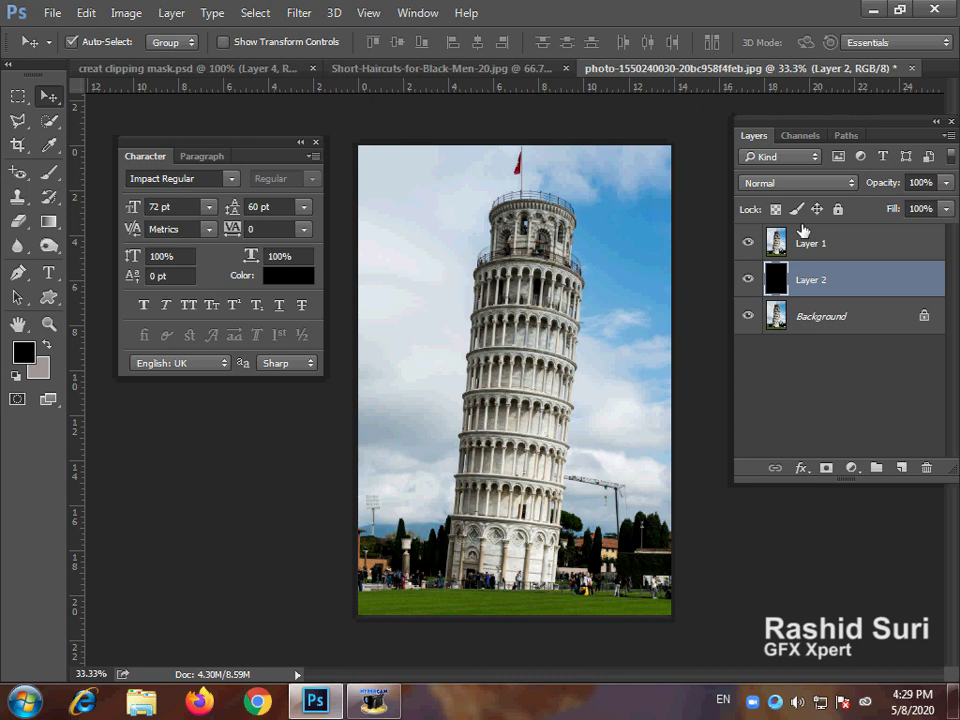
click(750, 244)
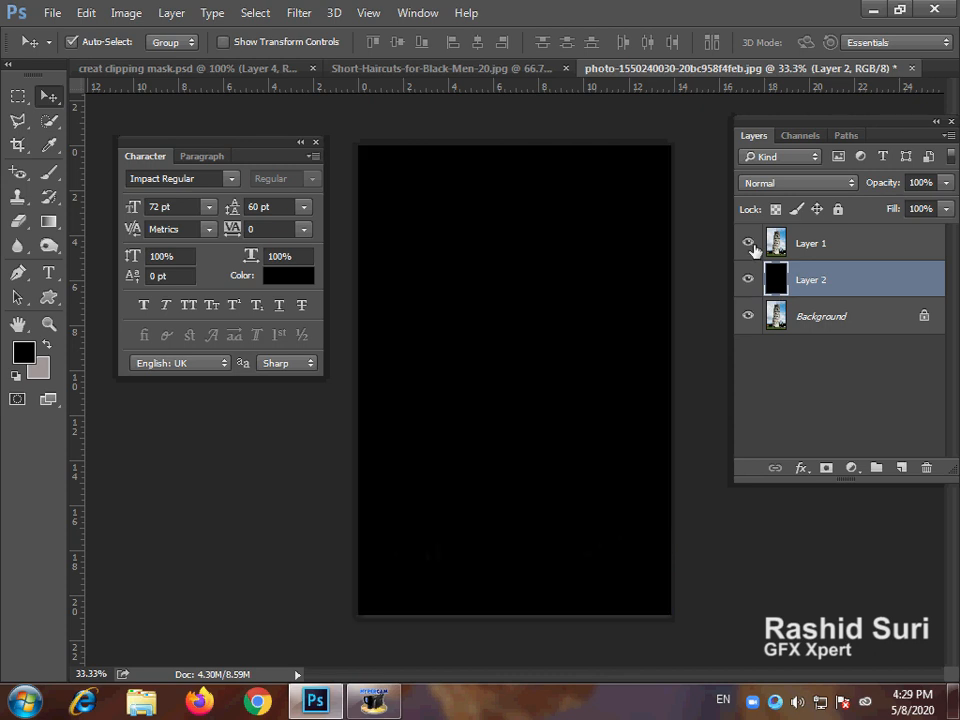
click(750, 244)
click(750, 244)
click(750, 244)
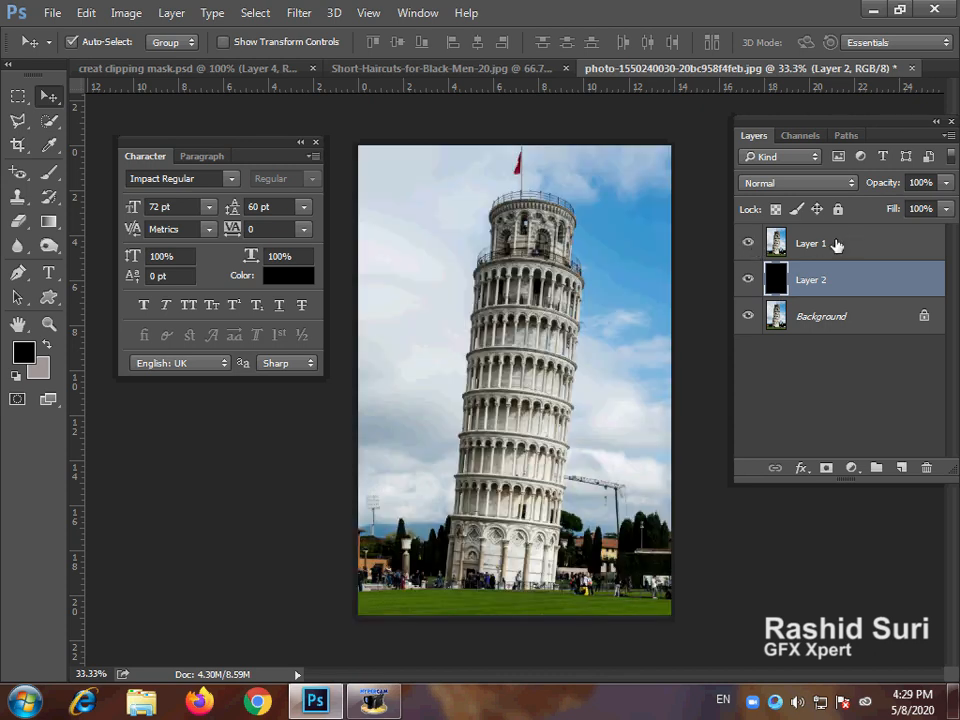
Step: Copy a rectangular area around the tower's top from Layer 1 onto a new layer and check it by toggling Layer 1's visibility
click(837, 245)
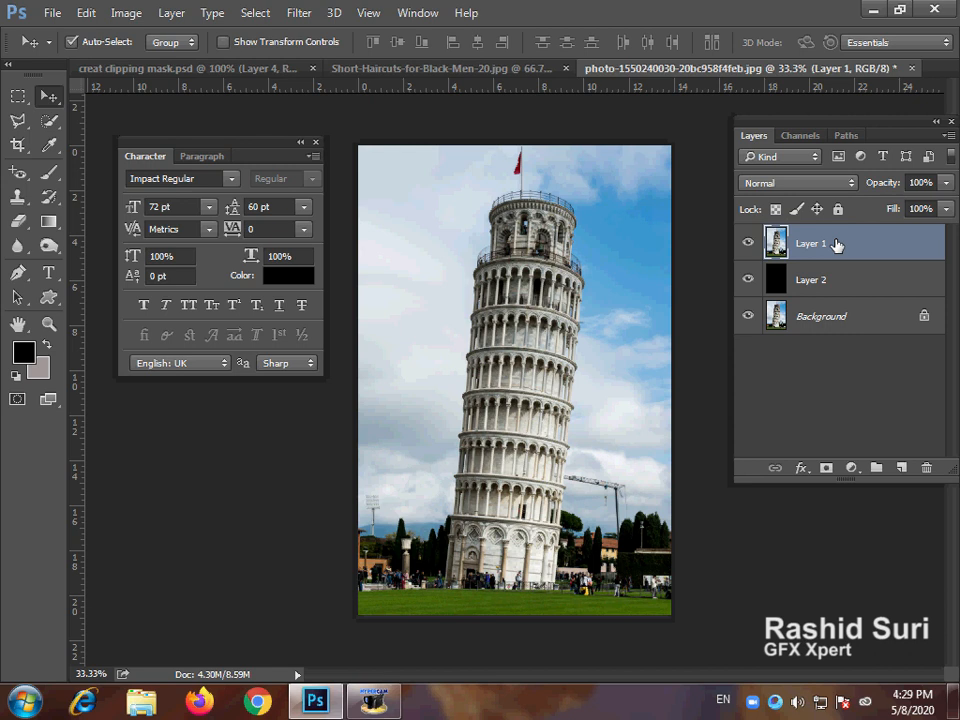
click(20, 94)
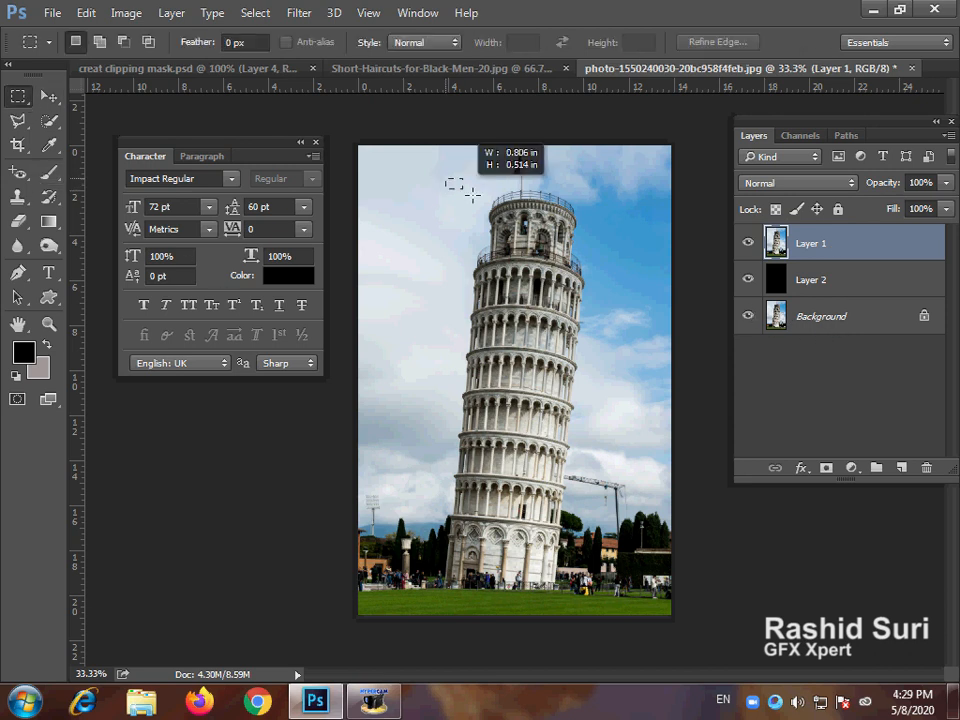
drag(470, 192, 607, 277)
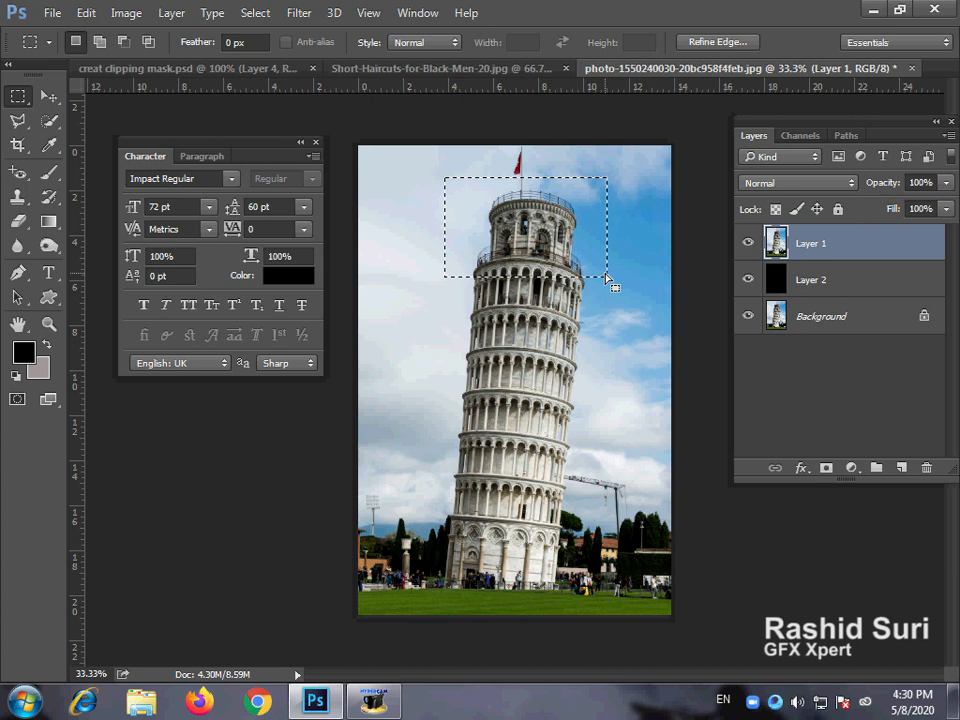
key(ctrl+j)
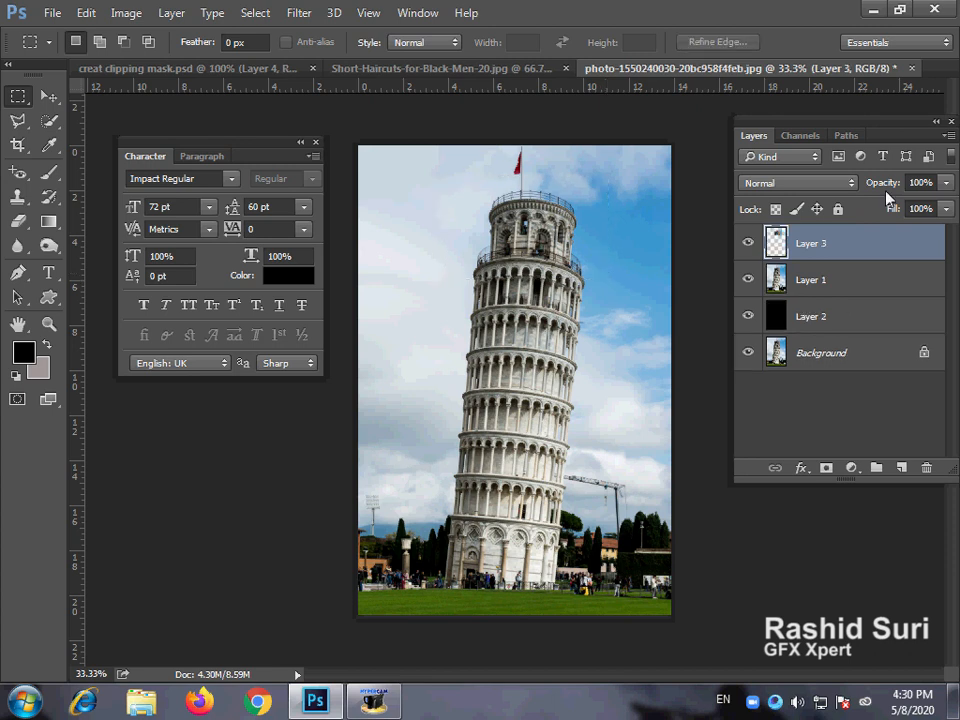
click(748, 280)
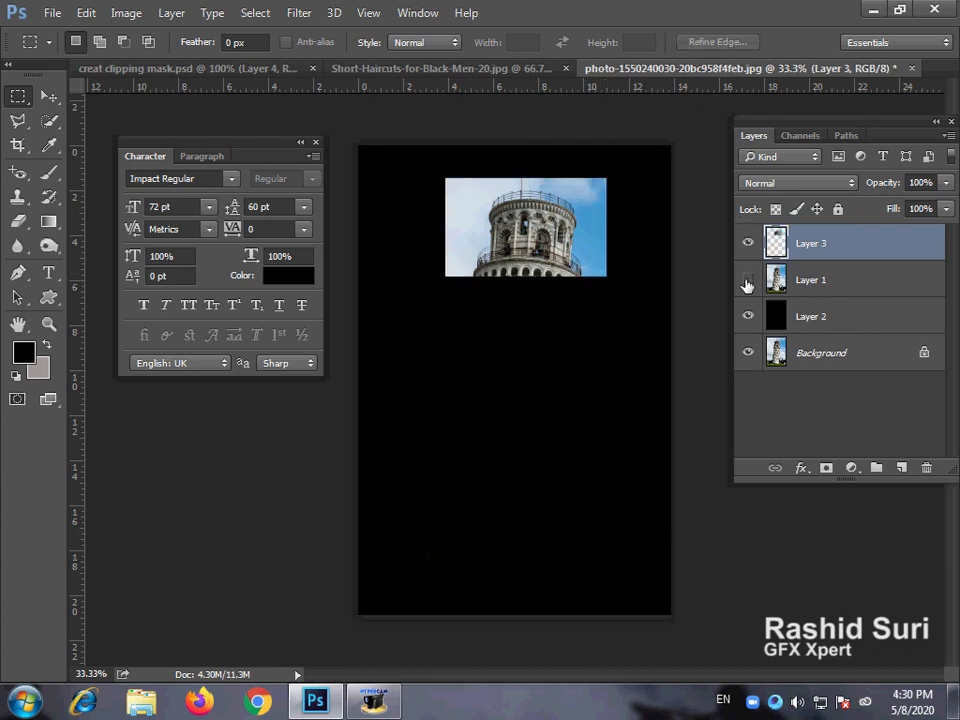
click(747, 284)
click(747, 284)
click(747, 284)
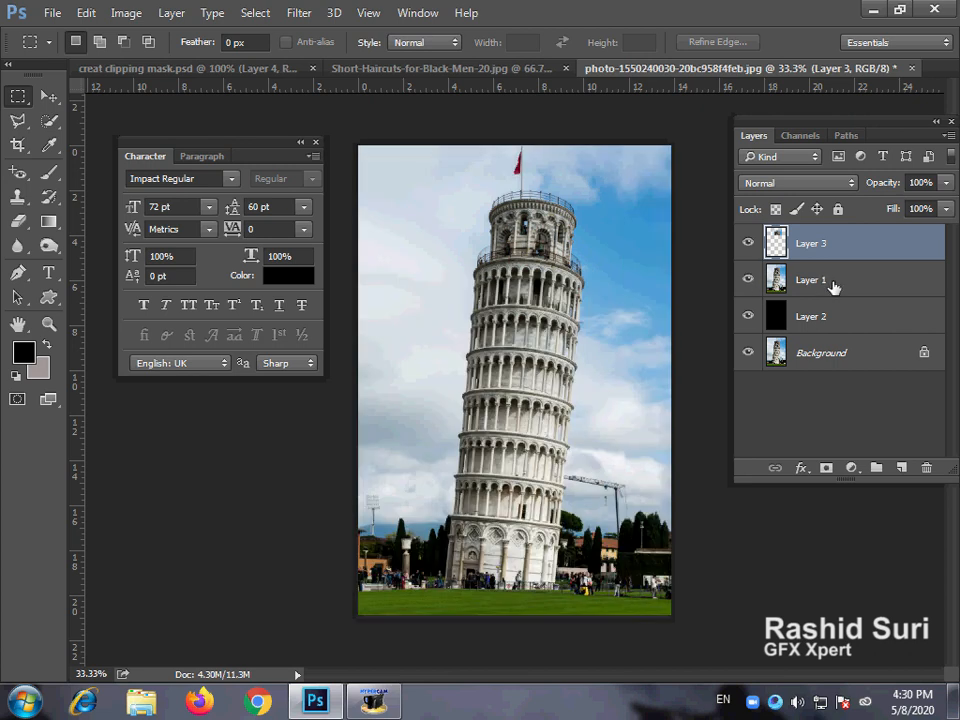
Step: Move Layer 1 above the rectangular tower-top layer and clip it to that layer with a clipping mask
drag(833, 287, 845, 244)
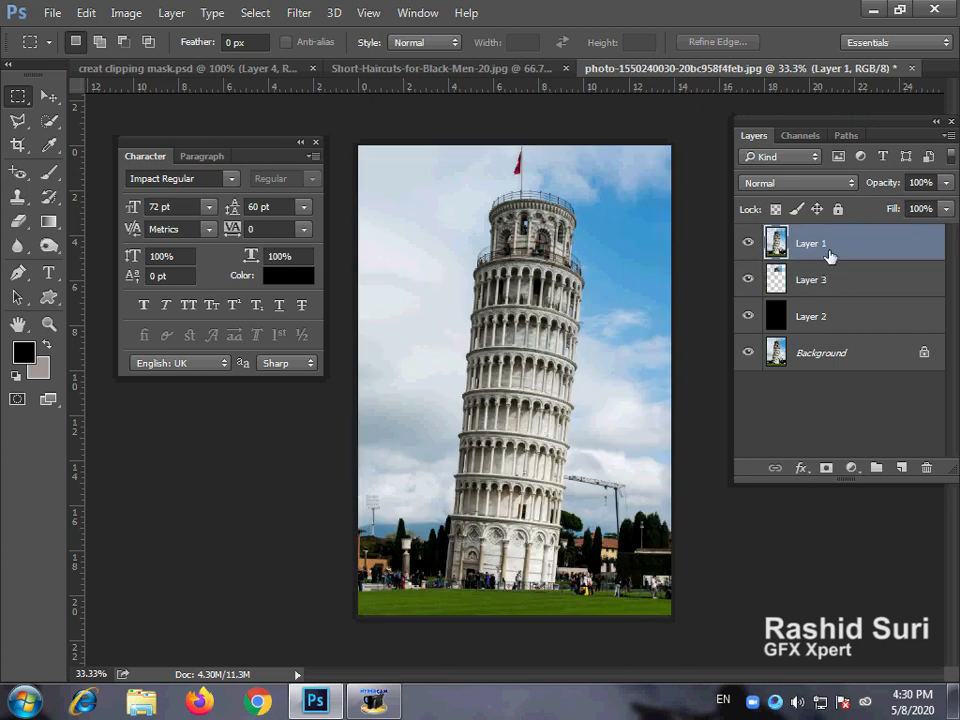
right_click(831, 249)
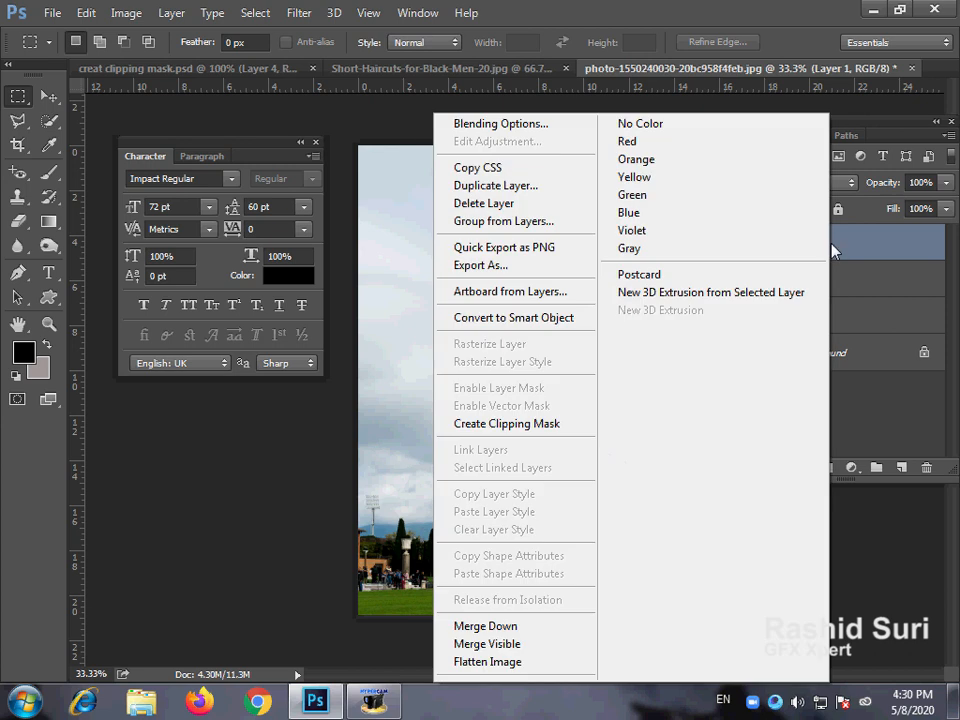
click(560, 426)
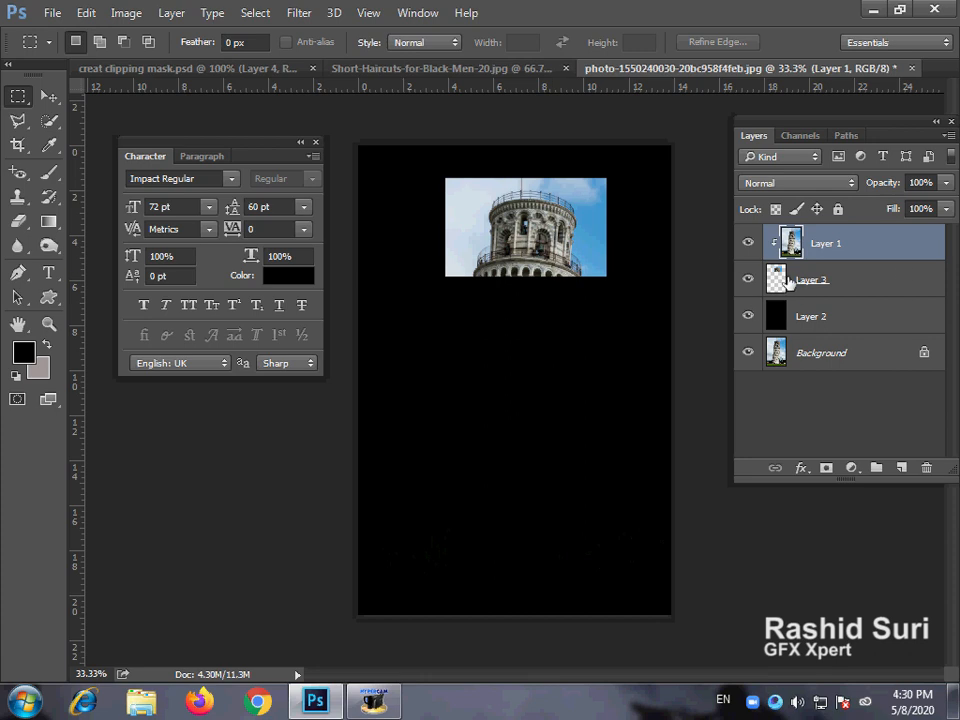
click(47, 96)
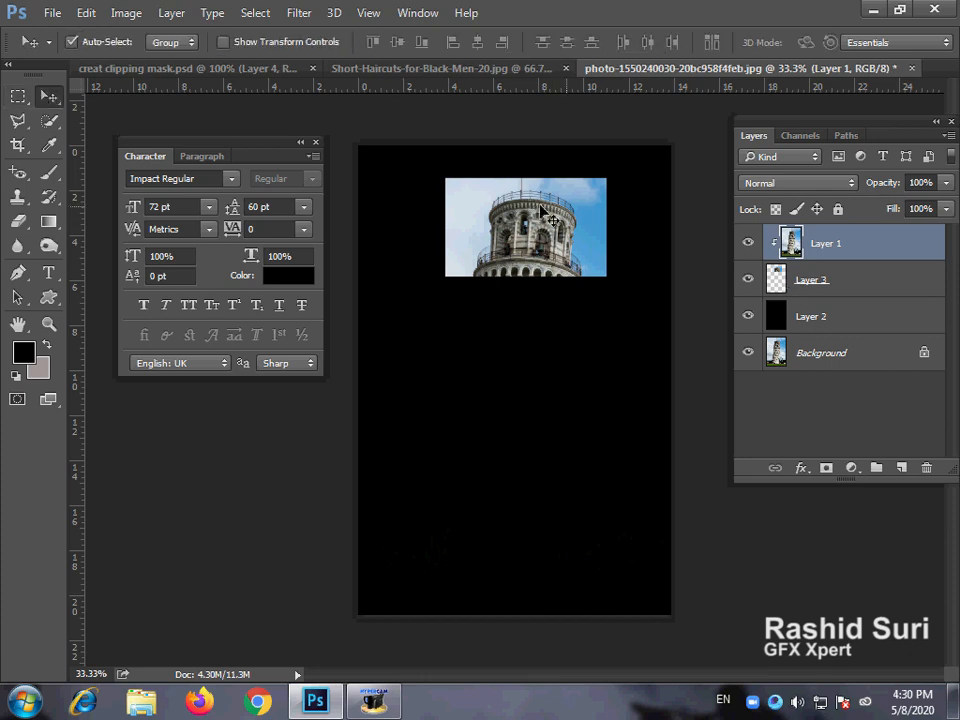
drag(525, 243, 581, 302)
drag(430, 197, 516, 378)
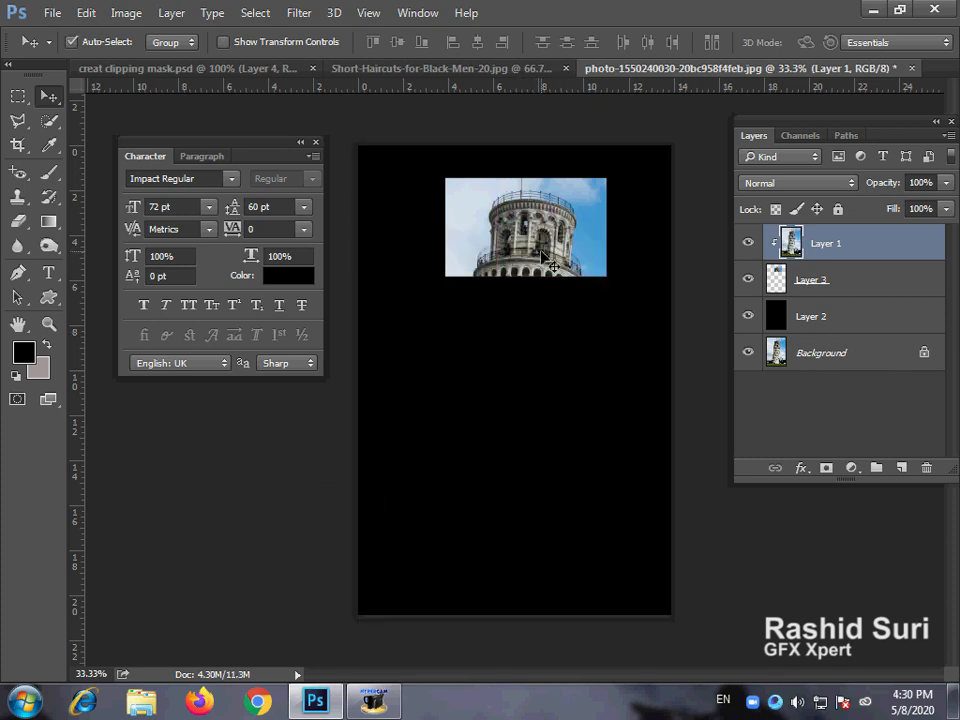
drag(583, 250, 550, 284)
Step: Create a white-filled rectangle slightly larger than the tower-top piece on a new layer, using default colours, and place it below Layer 3
click(17, 97)
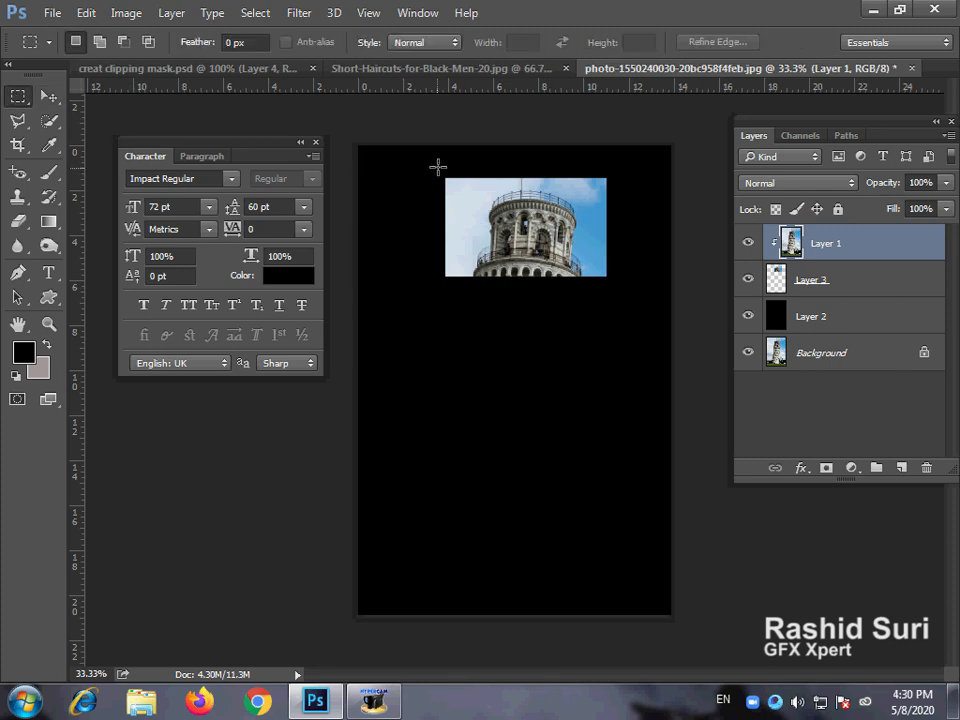
drag(437, 167, 620, 286)
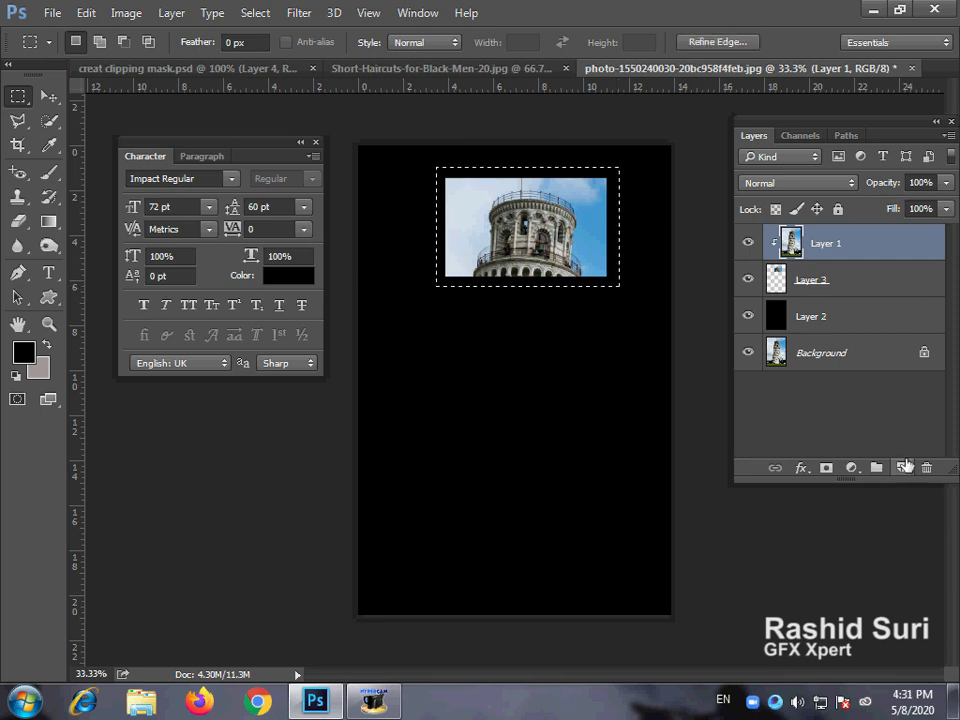
click(901, 467)
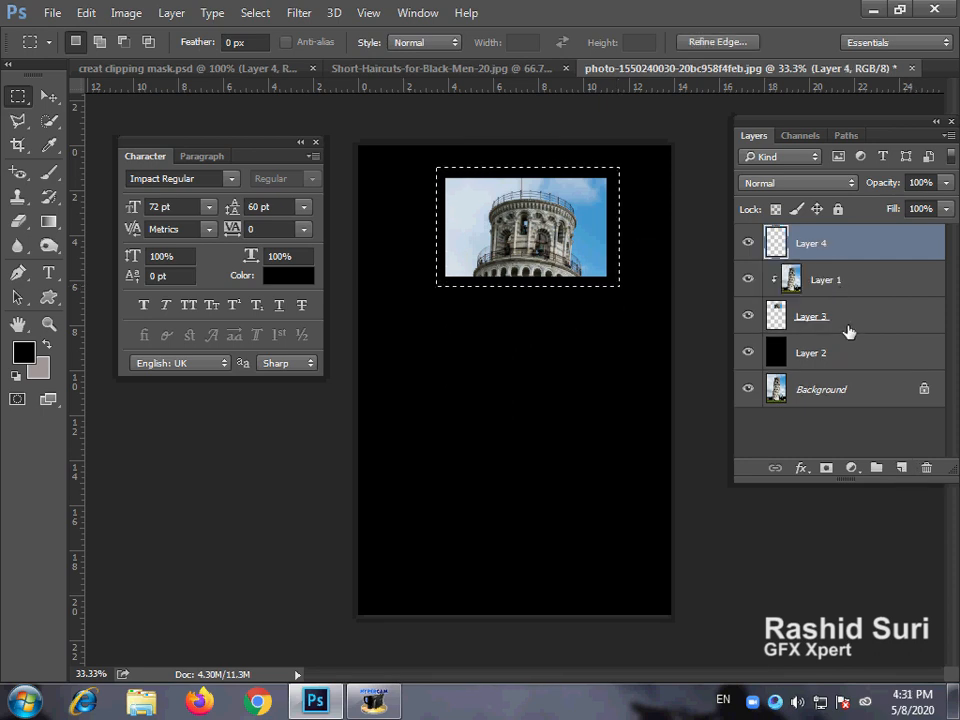
key(ctrl+BackSpace)
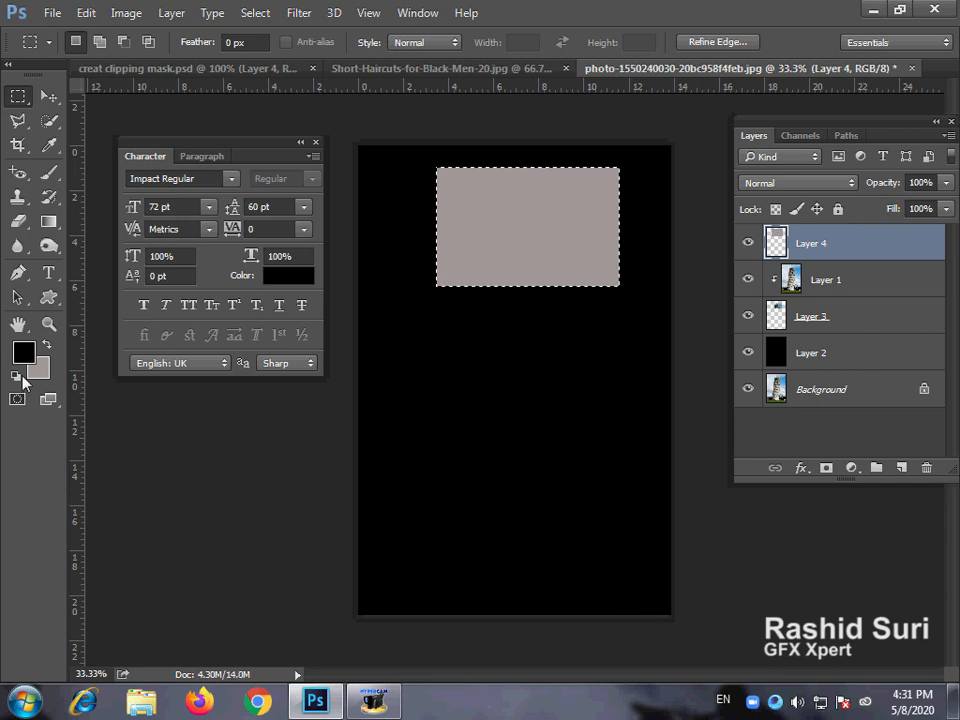
click(16, 376)
key(Delete)
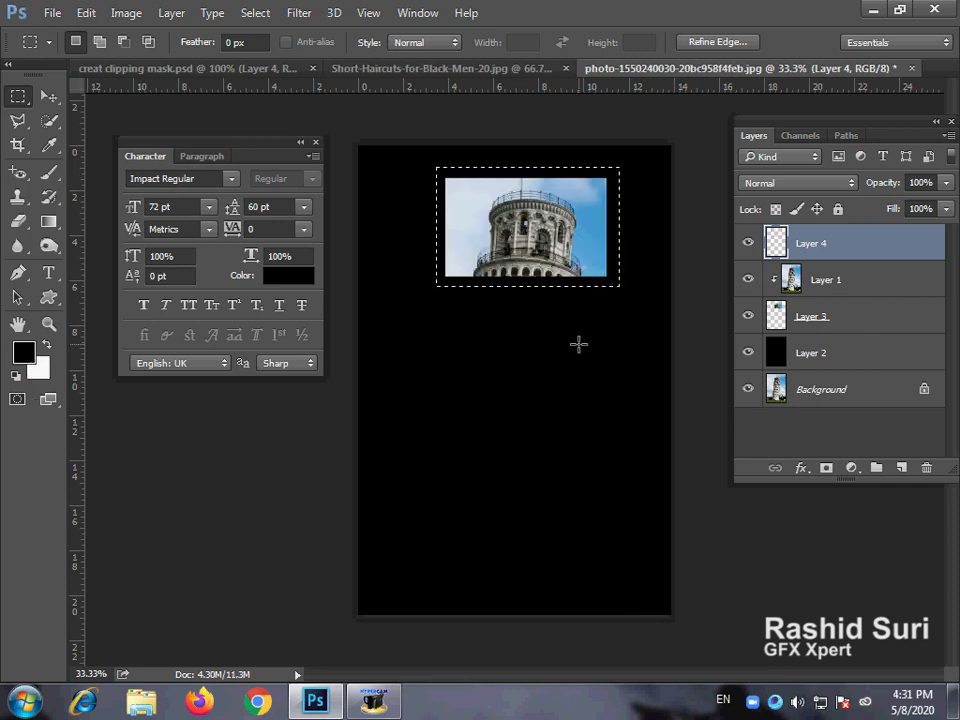
key(ctrl+BackSpace)
drag(826, 281, 827, 317)
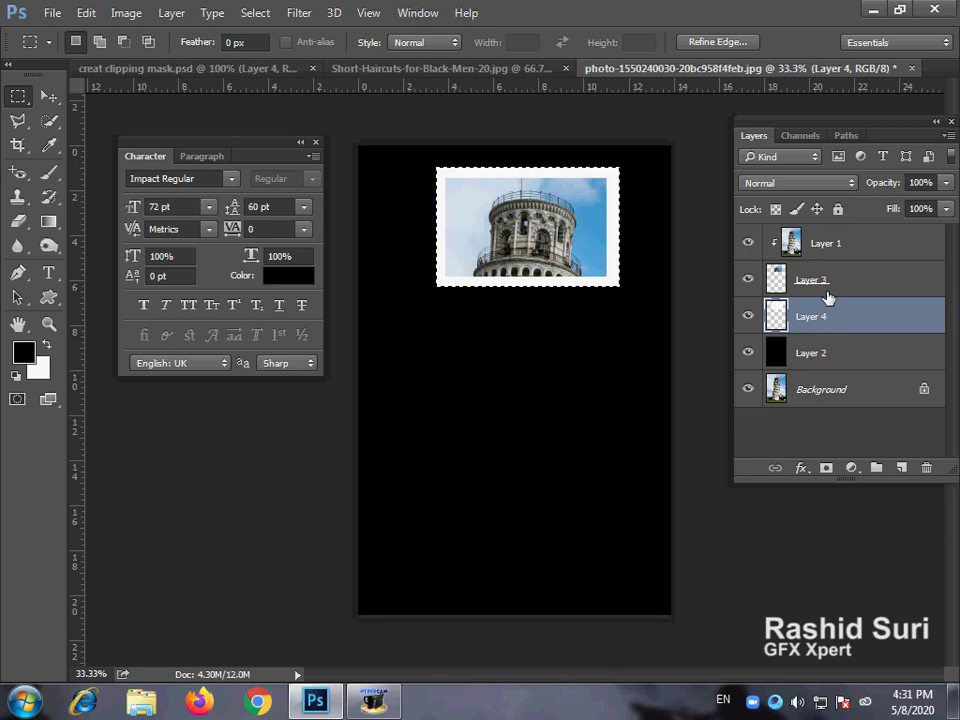
Step: Rotate Layer 3 and the white Layer 4 together to about -17.57° and group them with Layer 1
shift+click(829, 284)
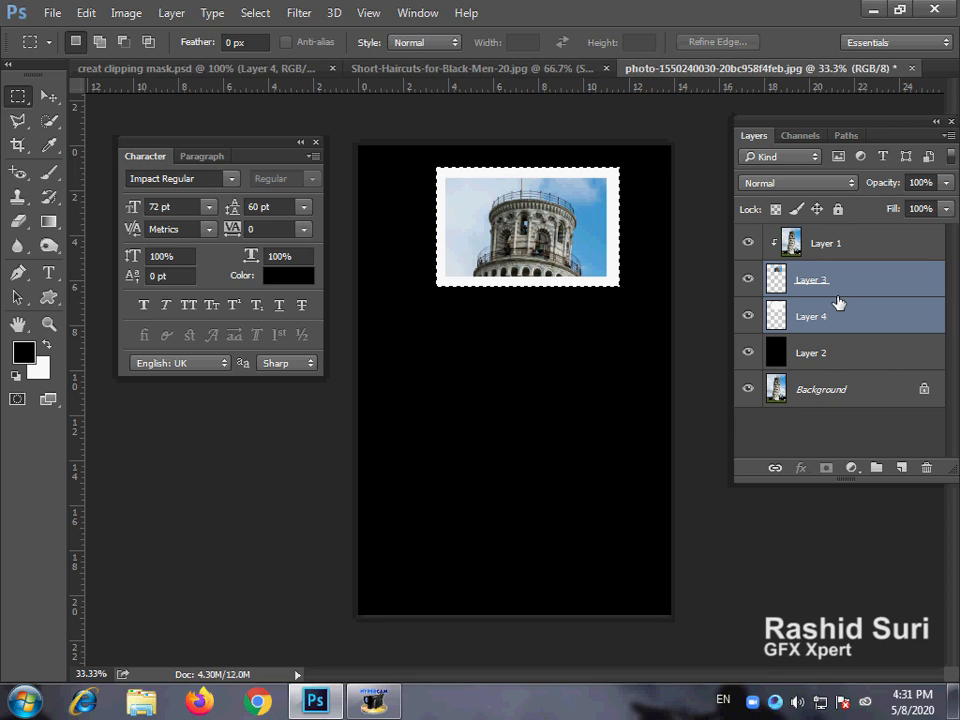
key(ctrl+t)
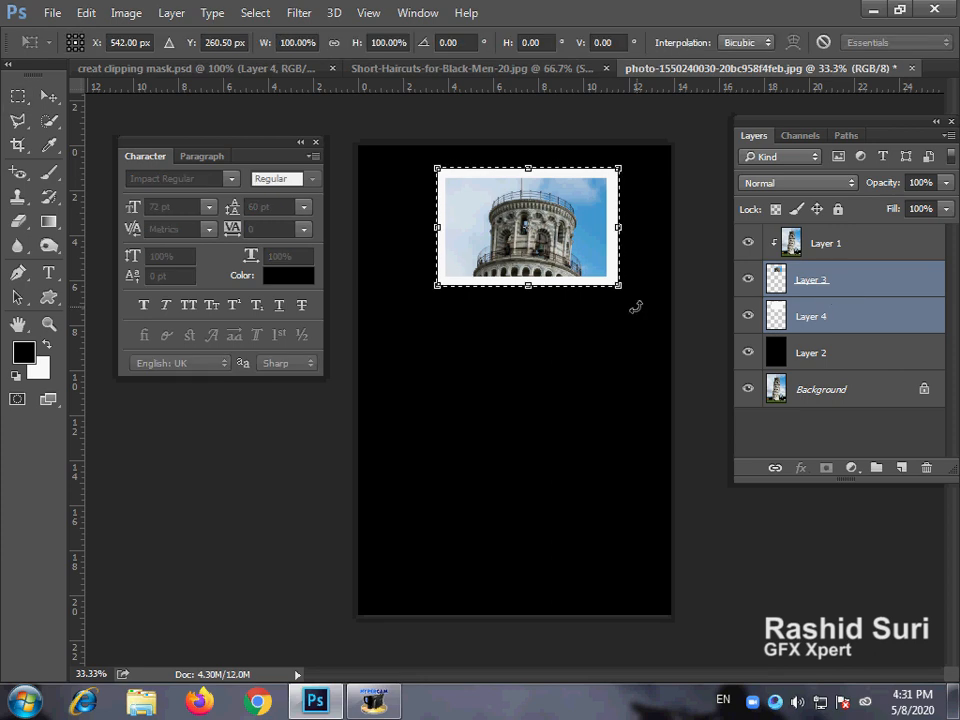
drag(636, 306, 661, 273)
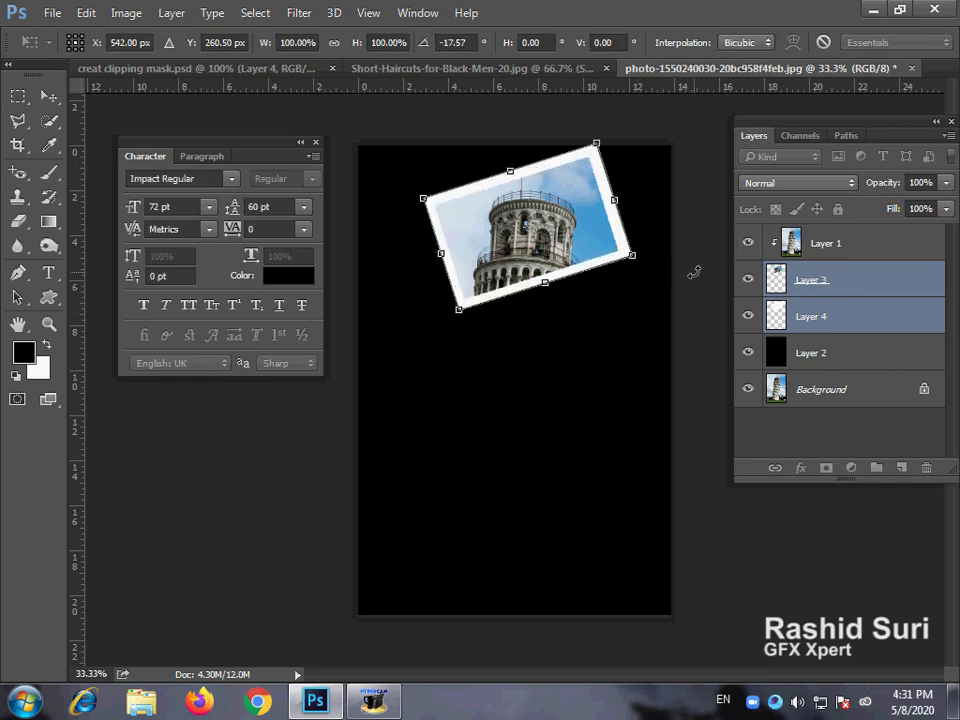
key(Return)
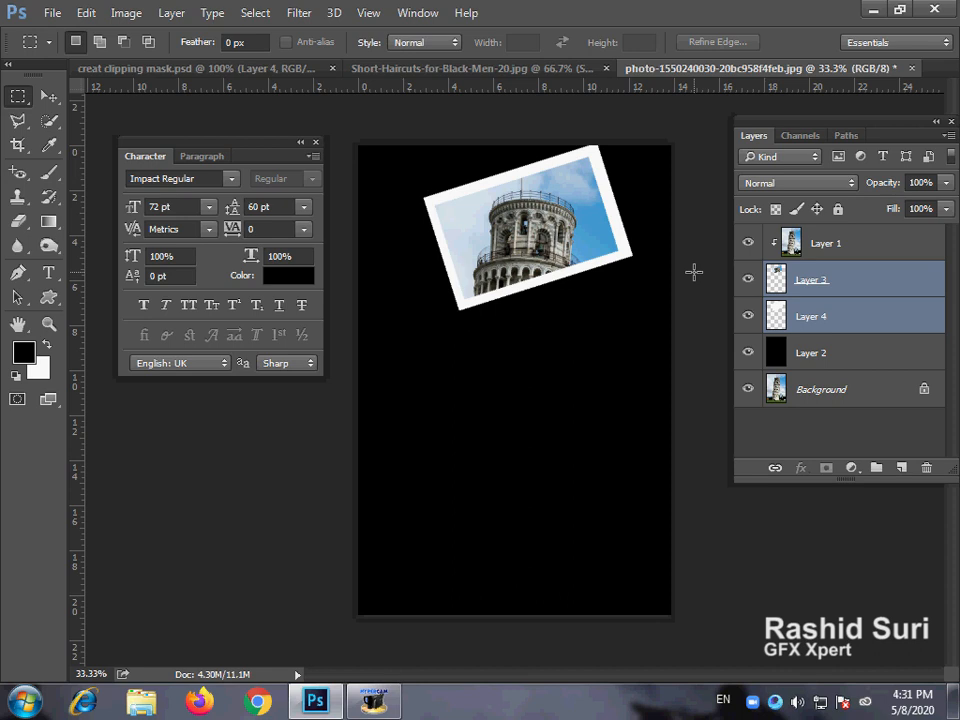
shift+click(870, 250)
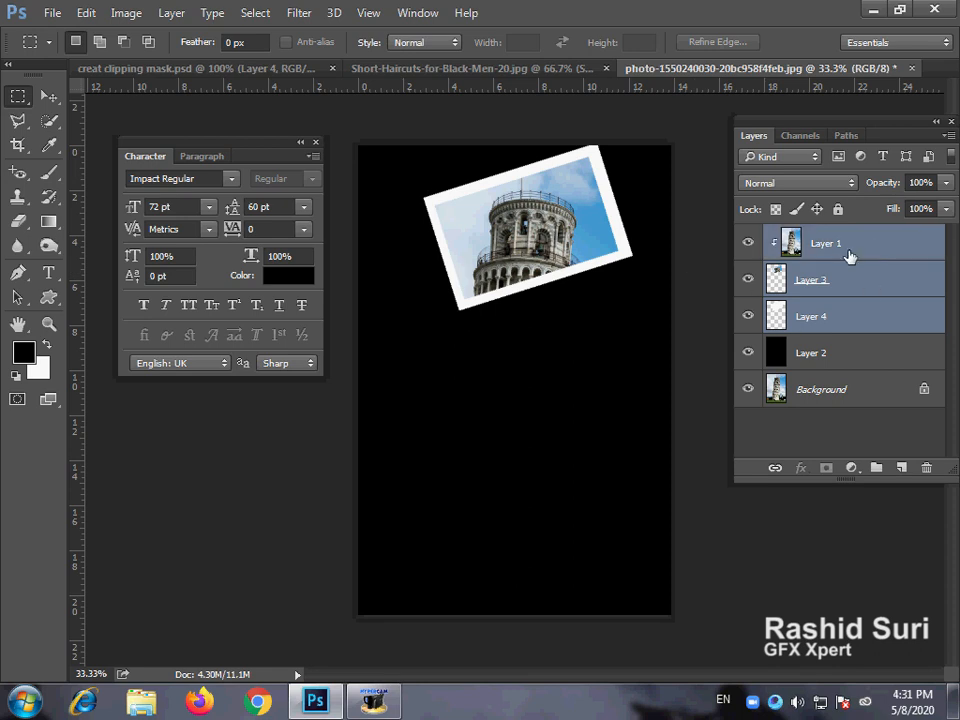
key(ctrl+g)
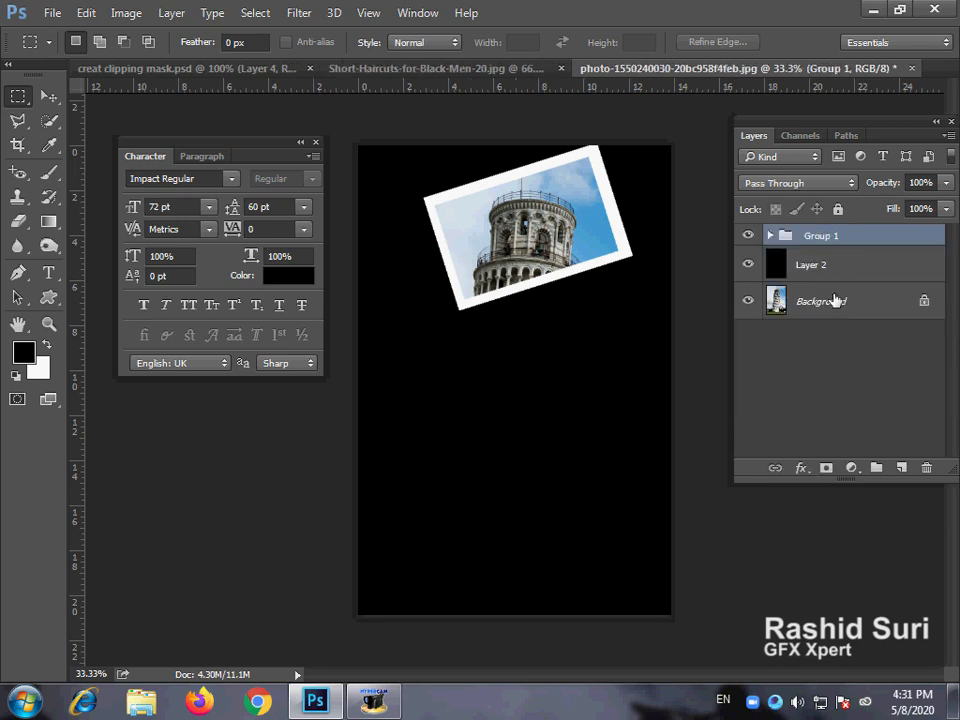
Step: Duplicate the Background layer and move the copy above the black Layer 2
click(834, 300)
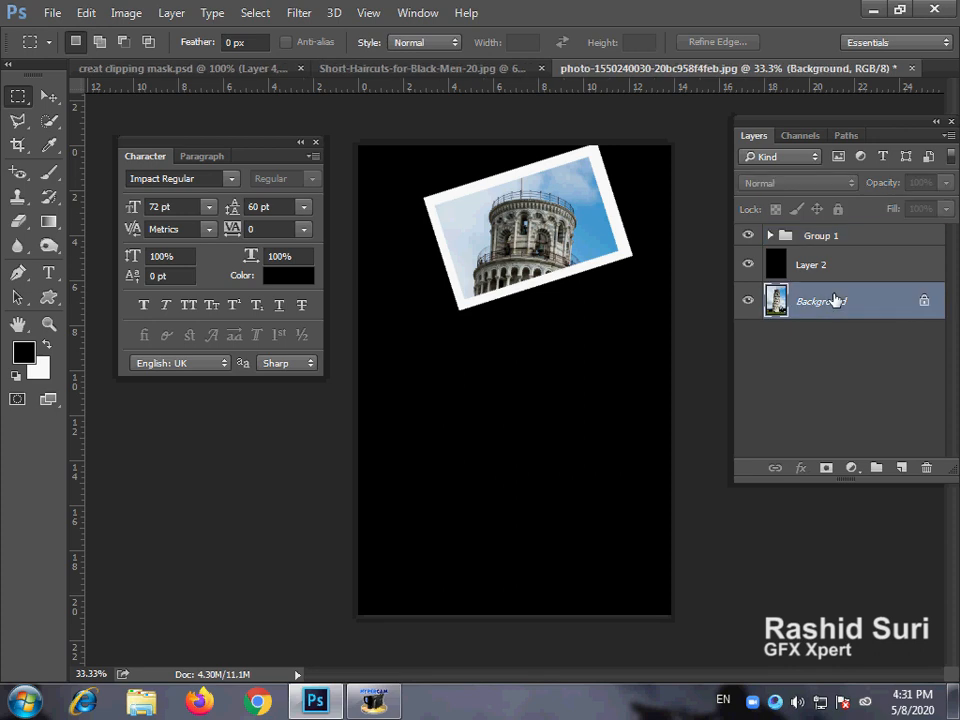
key(ctrl+j)
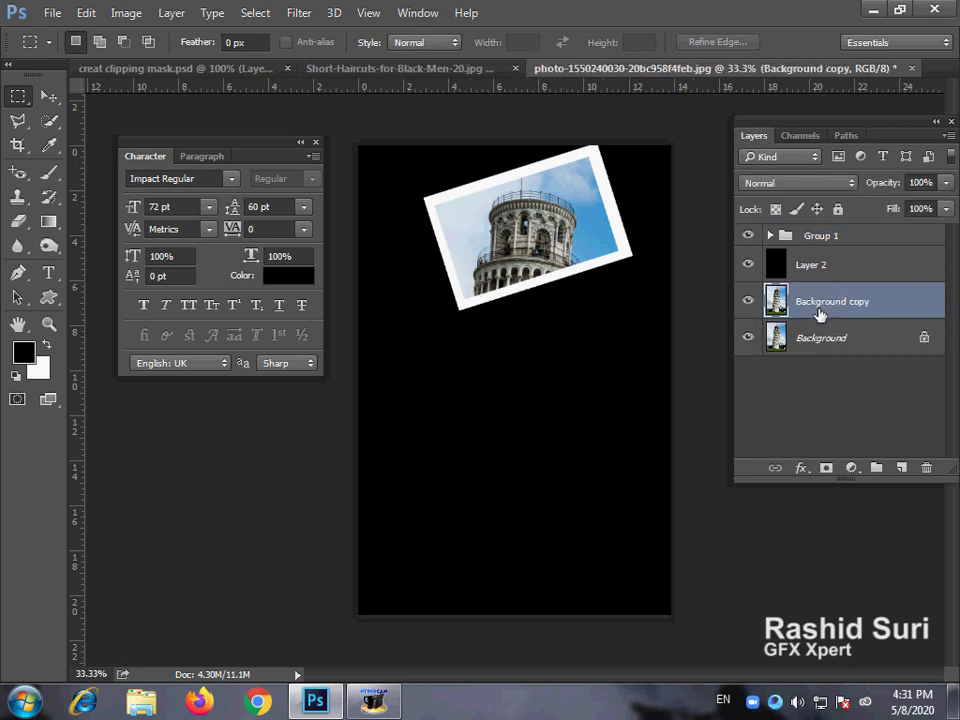
drag(817, 313, 812, 268)
drag(815, 316, 805, 267)
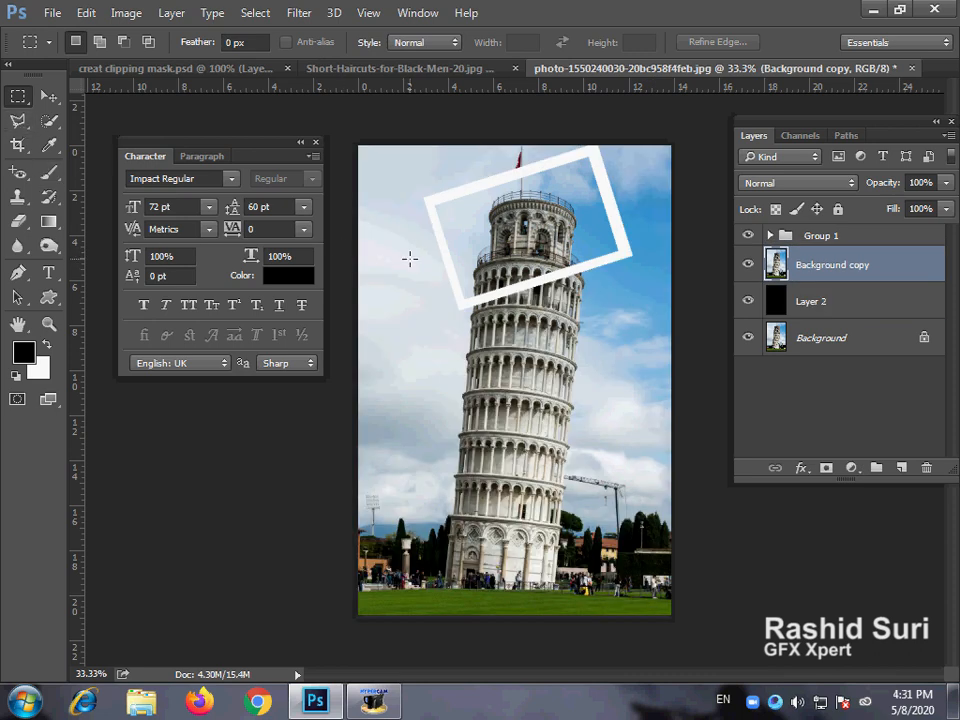
Step: Fill a rectangle over the tower's upper tiers with black on a new layer and clip Background copy to it
drag(426, 245, 620, 358)
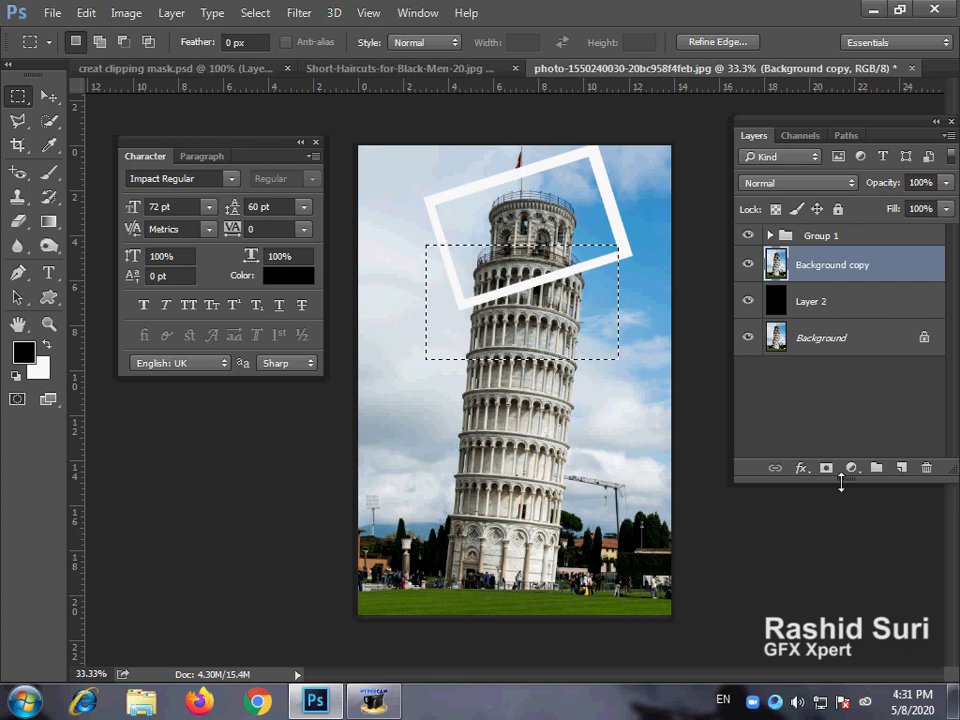
click(902, 468)
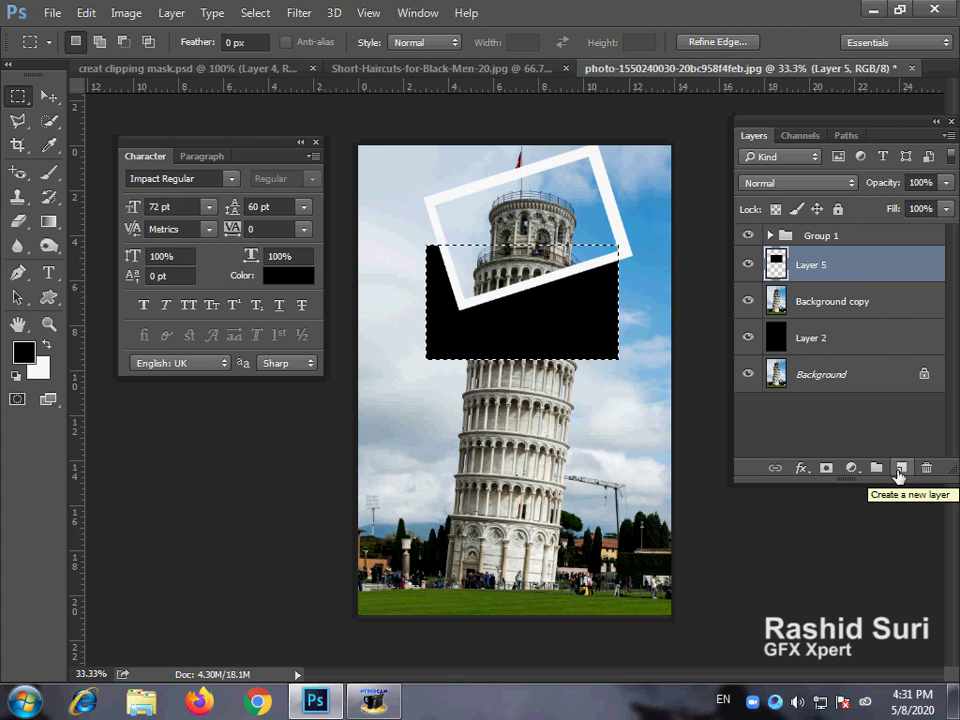
click(830, 305)
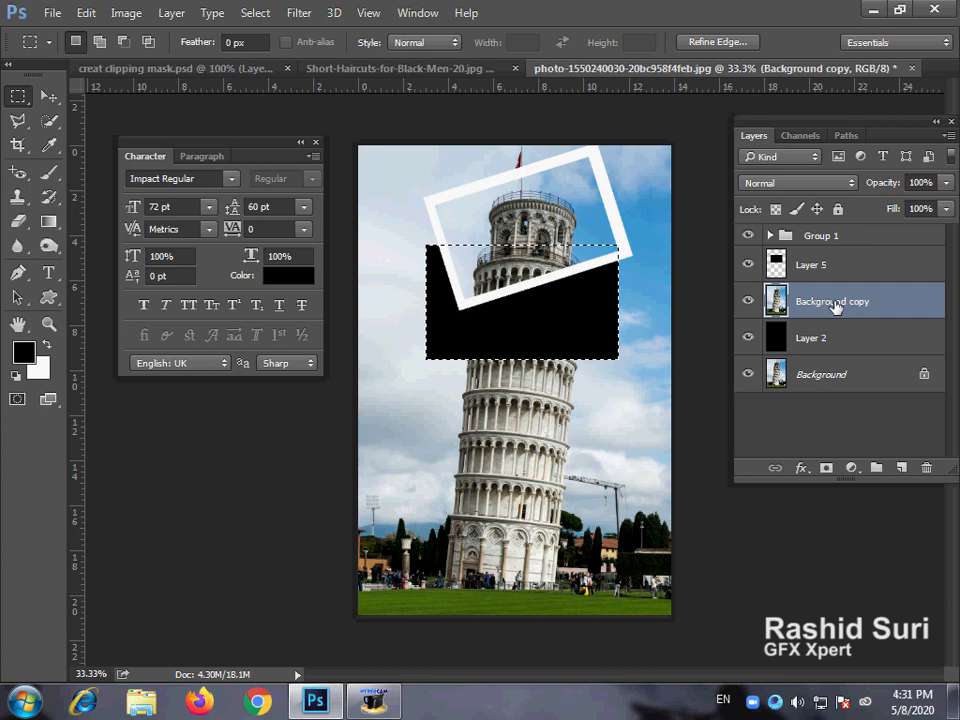
drag(835, 307, 837, 263)
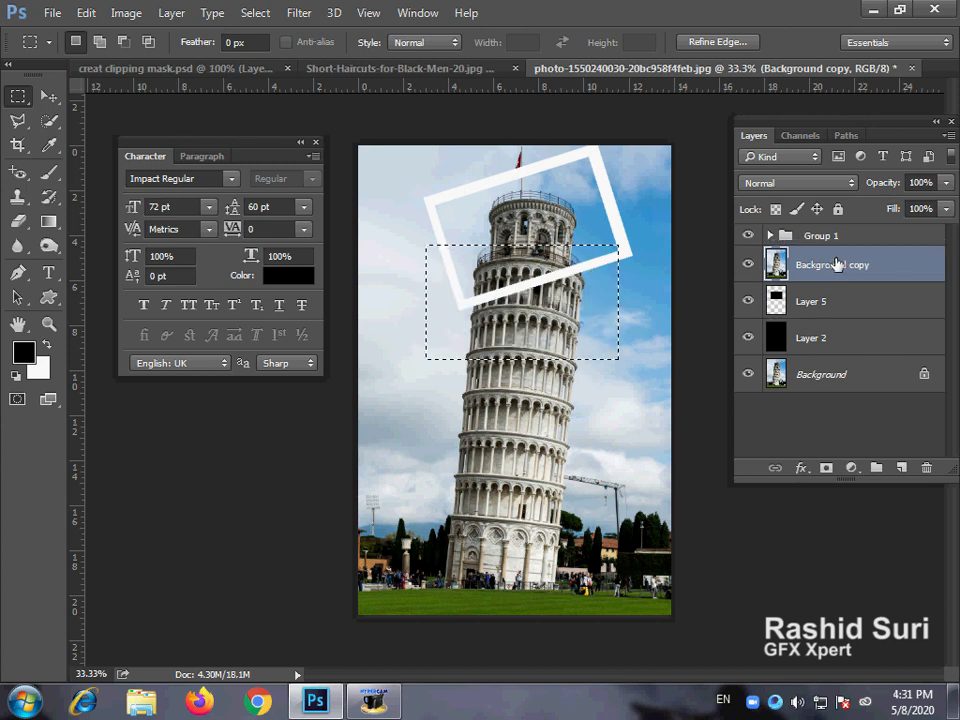
right_click(833, 265)
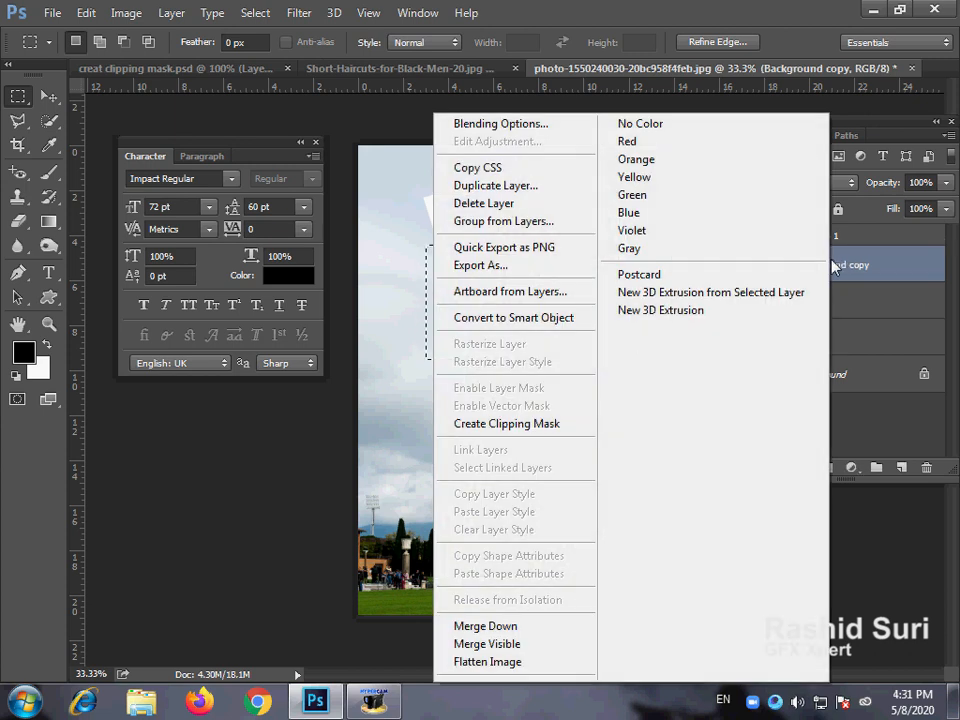
click(545, 426)
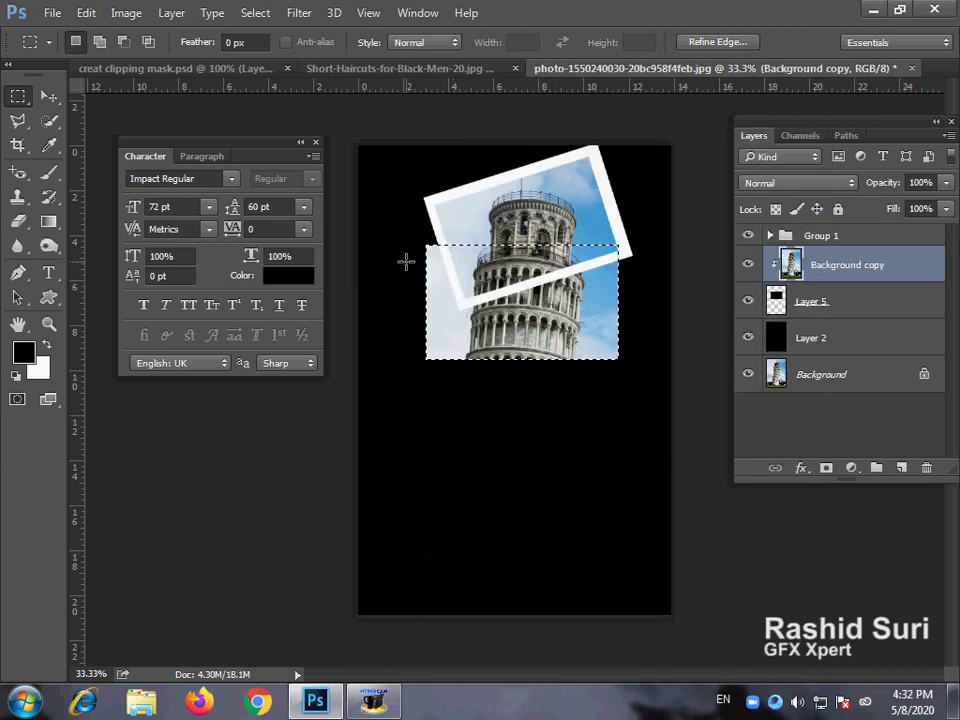
Step: Fill a slightly larger rectangle around the second tower piece with white on a new layer and place it below Layer 5
drag(417, 234, 627, 370)
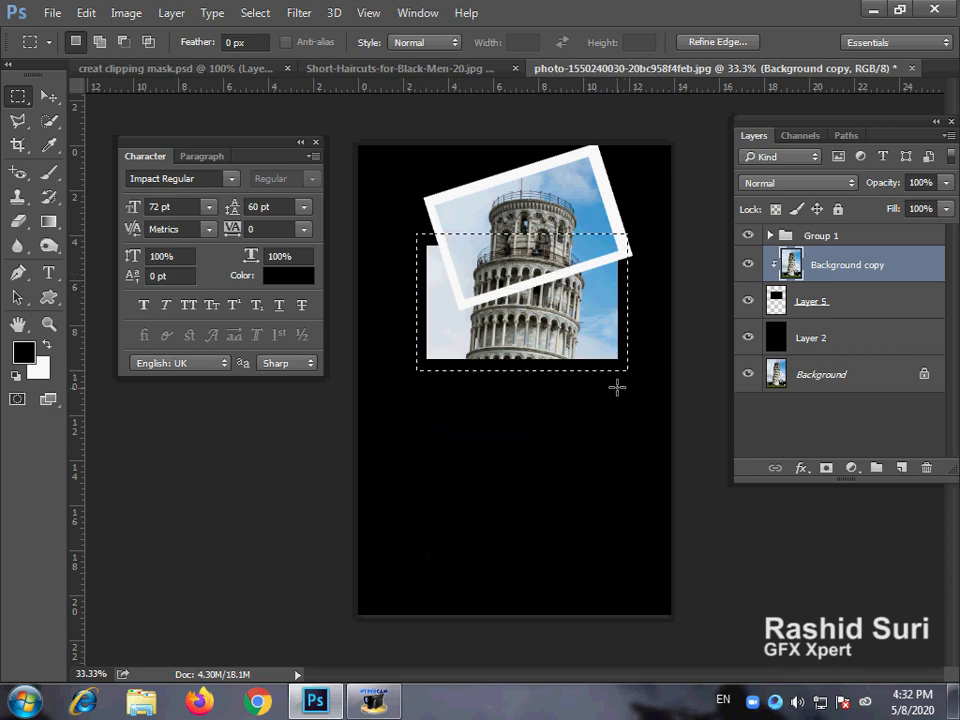
click(901, 467)
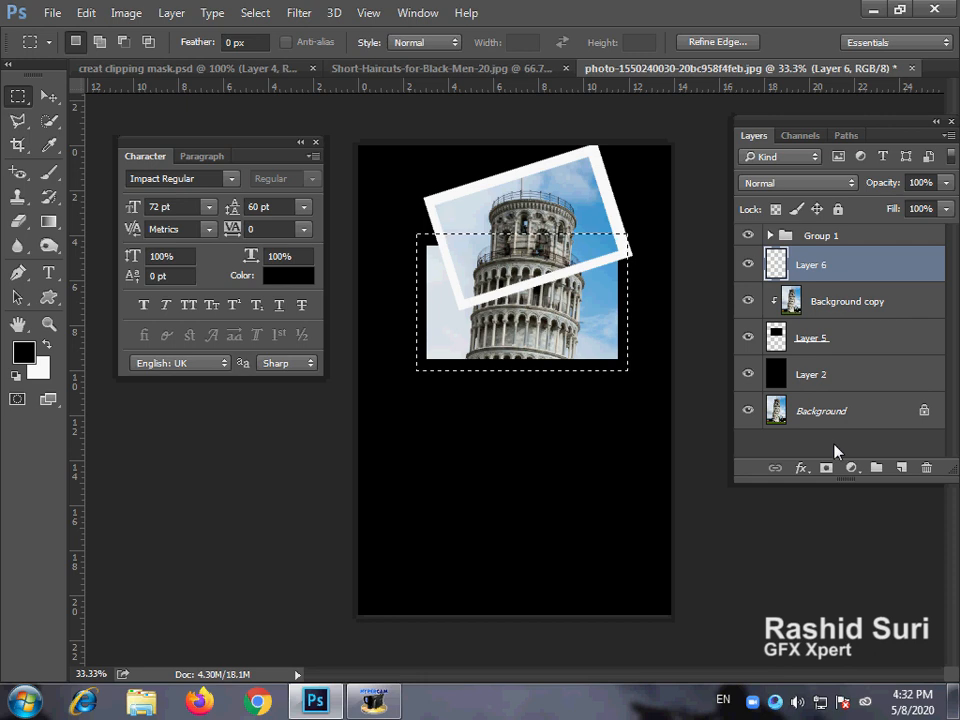
key(ctrl+BackSpace)
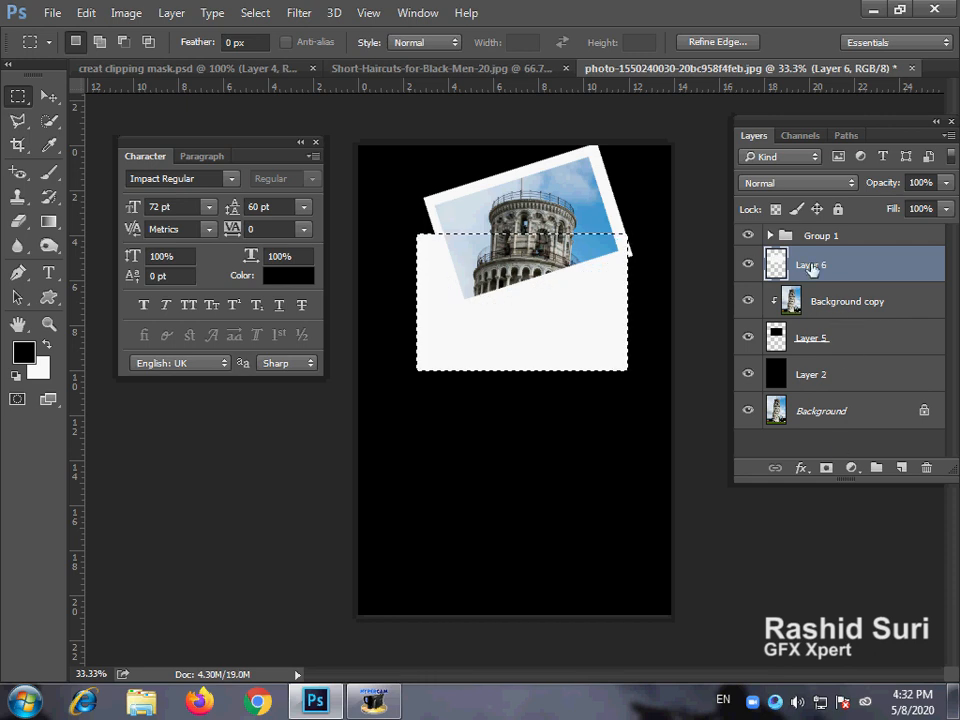
drag(810, 265, 812, 358)
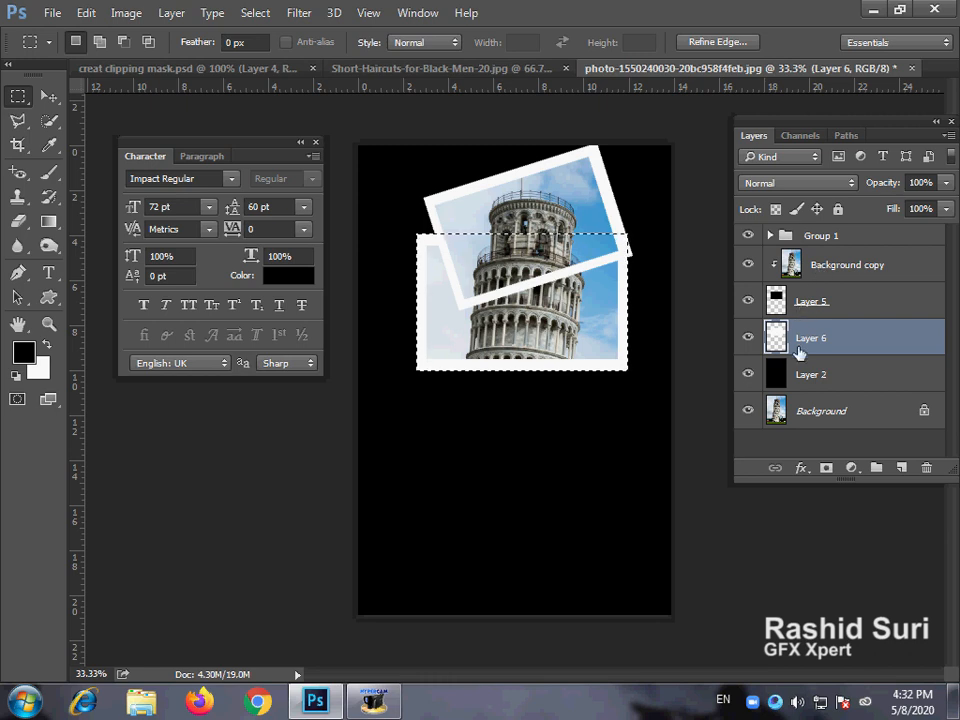
Step: Rotate Layer 5 and Layer 6 together to about 14.63° with a slight shift right, and group them with Background copy
shift+click(818, 304)
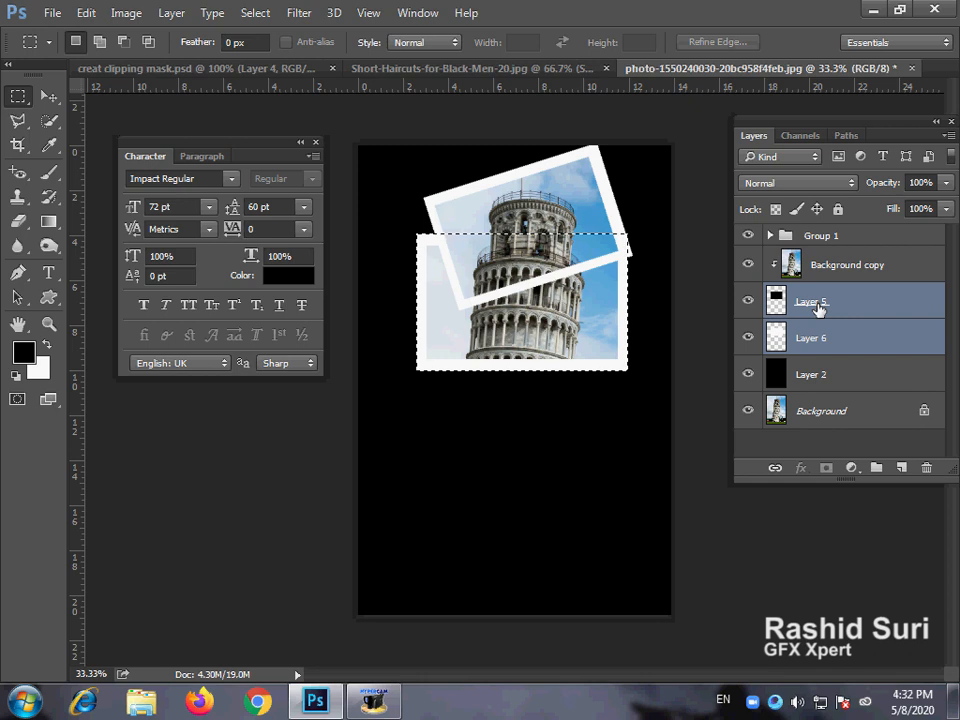
key(ctrl+t)
drag(647, 396, 628, 428)
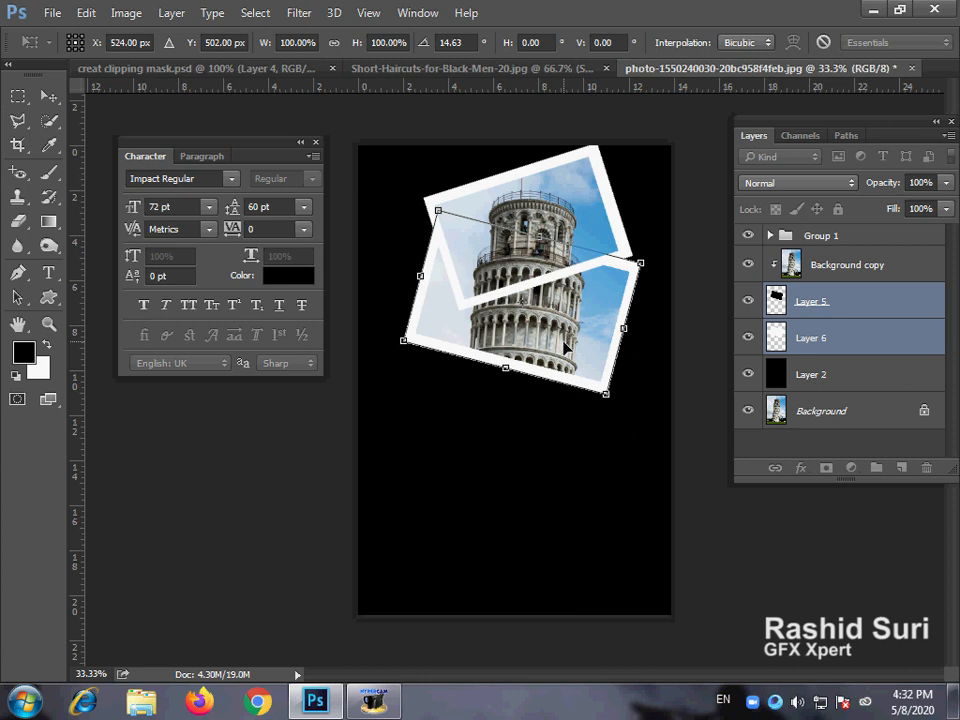
mouse_move(564, 343)
mouse_down()
mouse_move(568, 361)
mouse_move(560, 355)
mouse_move(576, 327)
mouse_move(574, 343)
mouse_up()
key(Return)
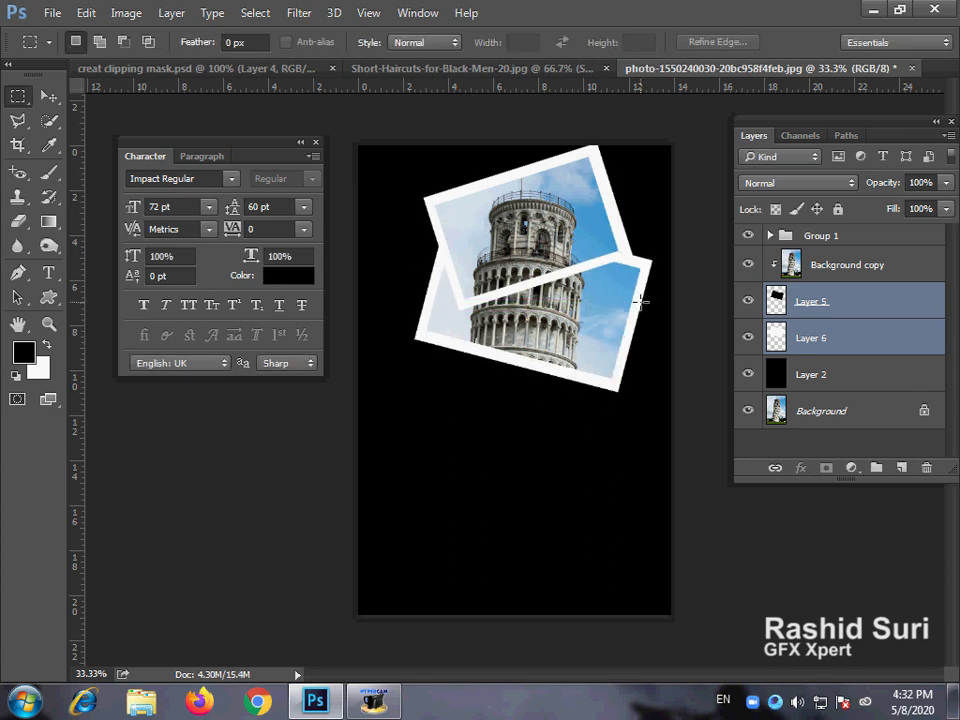
shift+click(874, 268)
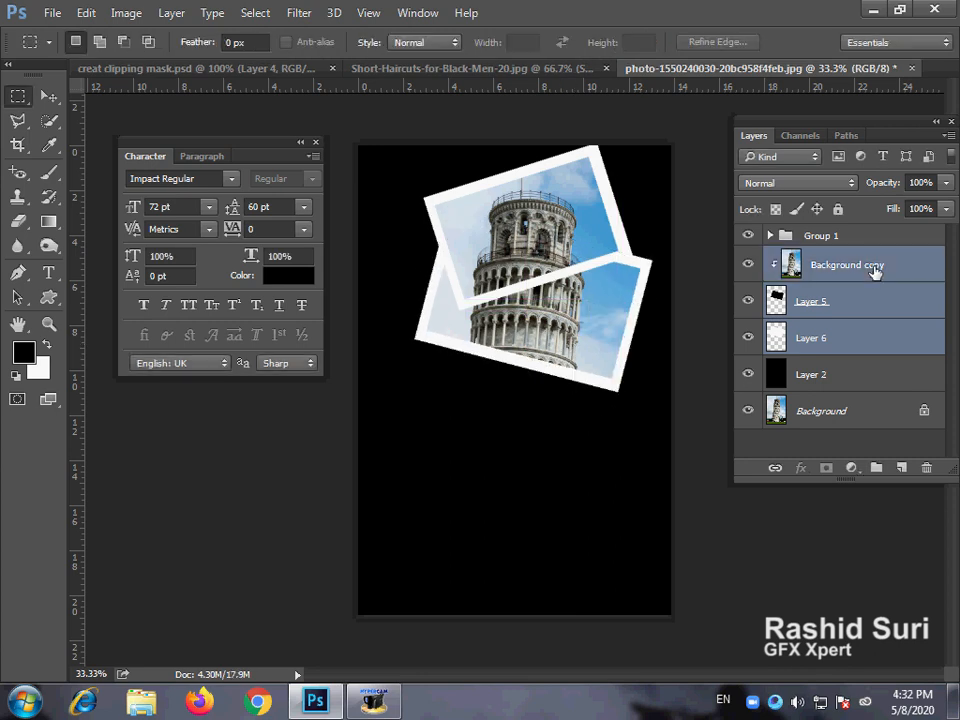
key(ctrl+g)
Step: Duplicate the Background layer again and move the new copy above Layer 2, directly beneath Group 2
click(777, 334)
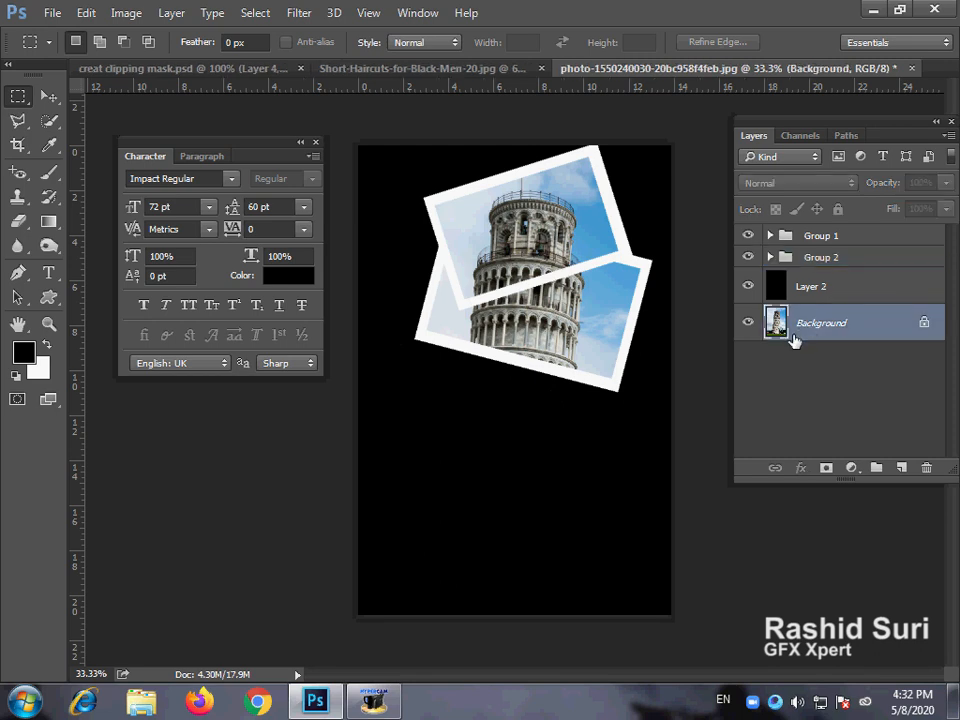
key(ctrl+j)
drag(798, 330, 797, 289)
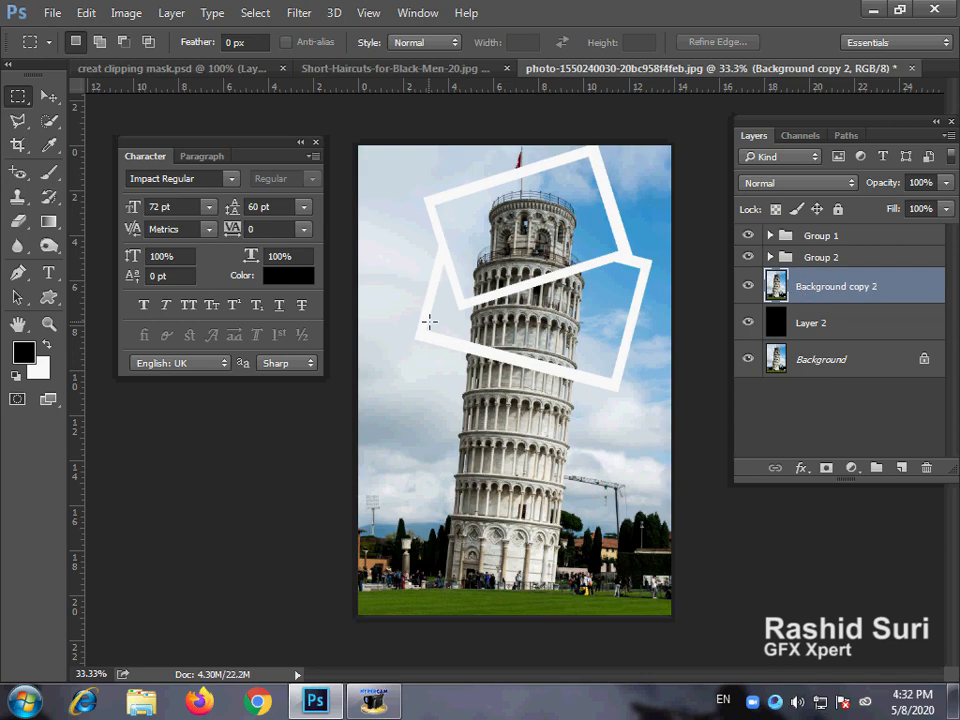
Step: Fill a rectangle across the middle of the tower with black on a new layer above Background copy 2
drag(394, 314, 593, 451)
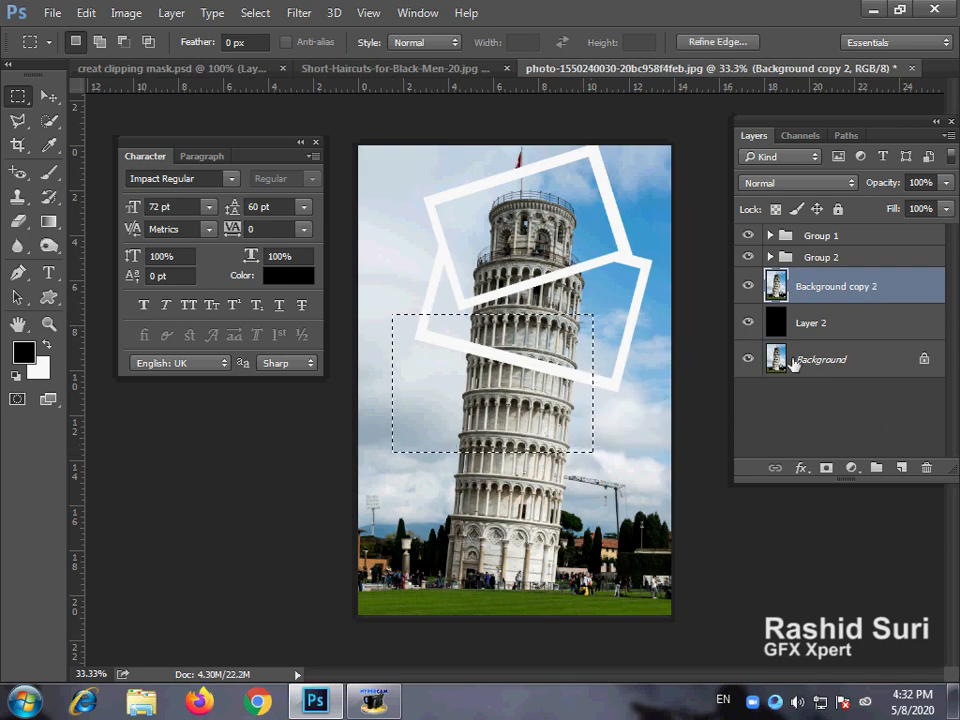
click(899, 467)
key(alt+BackSpace)
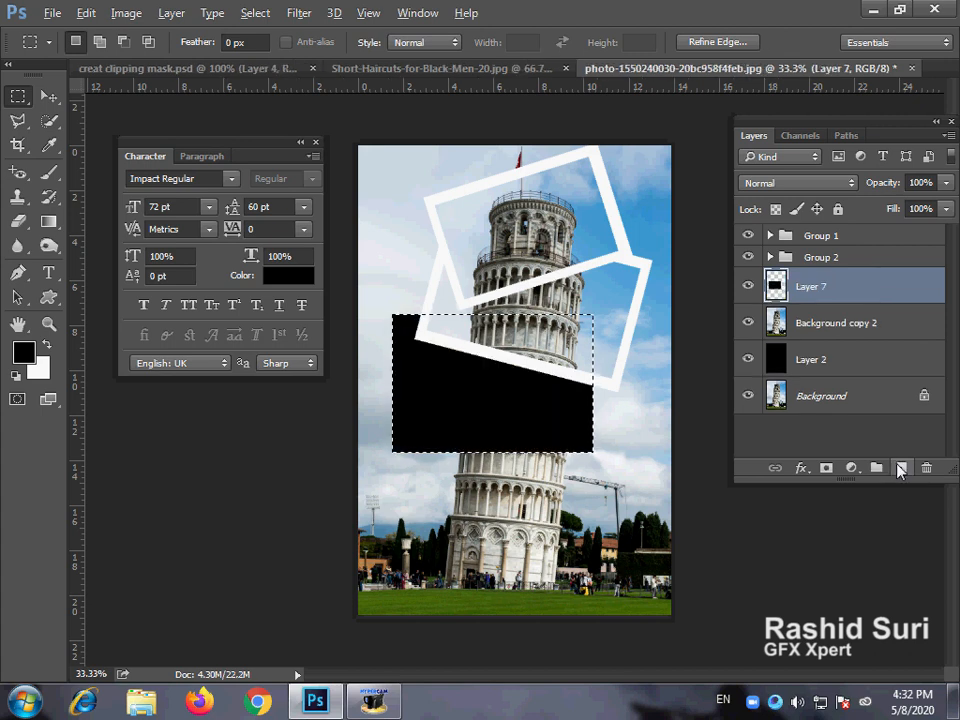
Step: Move Background copy 2 above Layer 7 and clip it to Layer 7 with a clipping mask
mouse_move(843, 288)
mouse_down()
mouse_move(842, 309)
mouse_move(842, 291)
mouse_up()
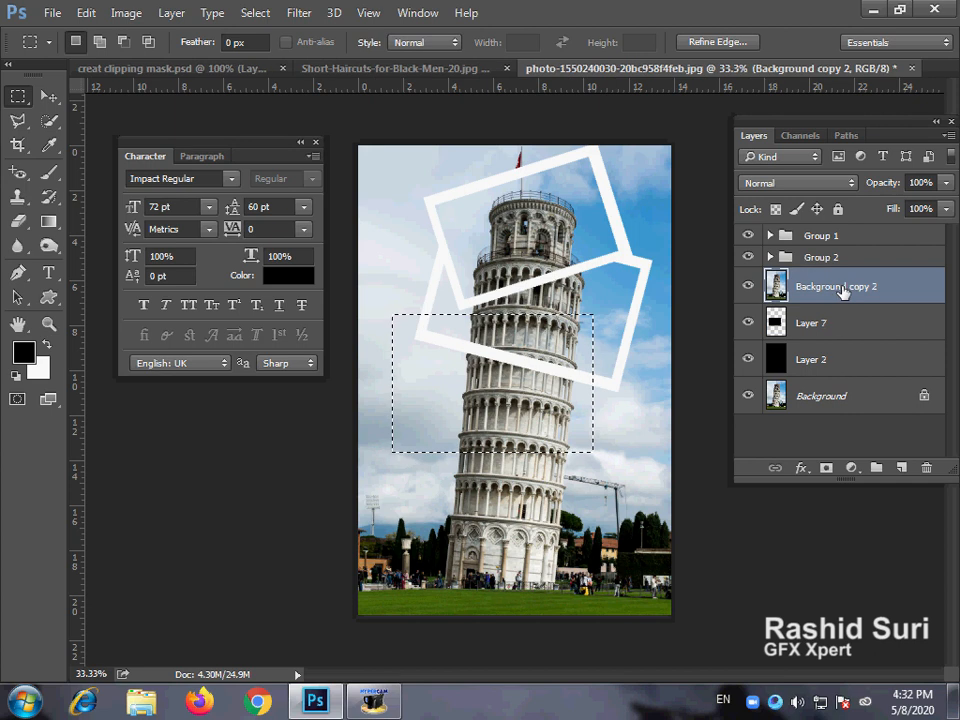
right_click(842, 291)
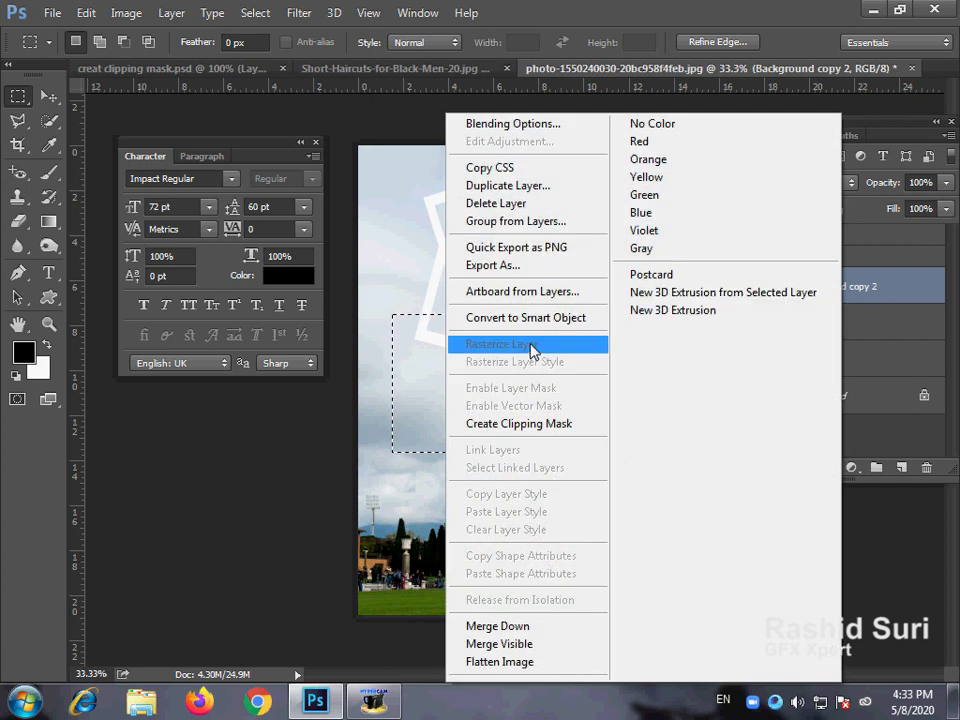
click(531, 430)
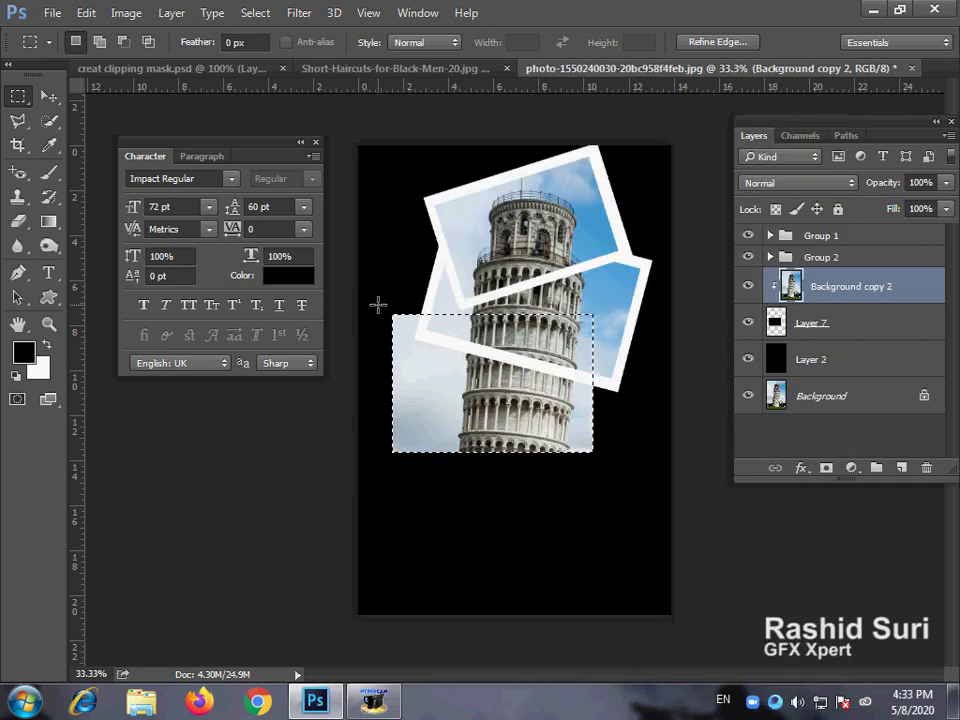
Step: Fill a slightly larger rectangle around the third tower piece with white on a new layer and place it below Layer 7
drag(383, 302, 605, 462)
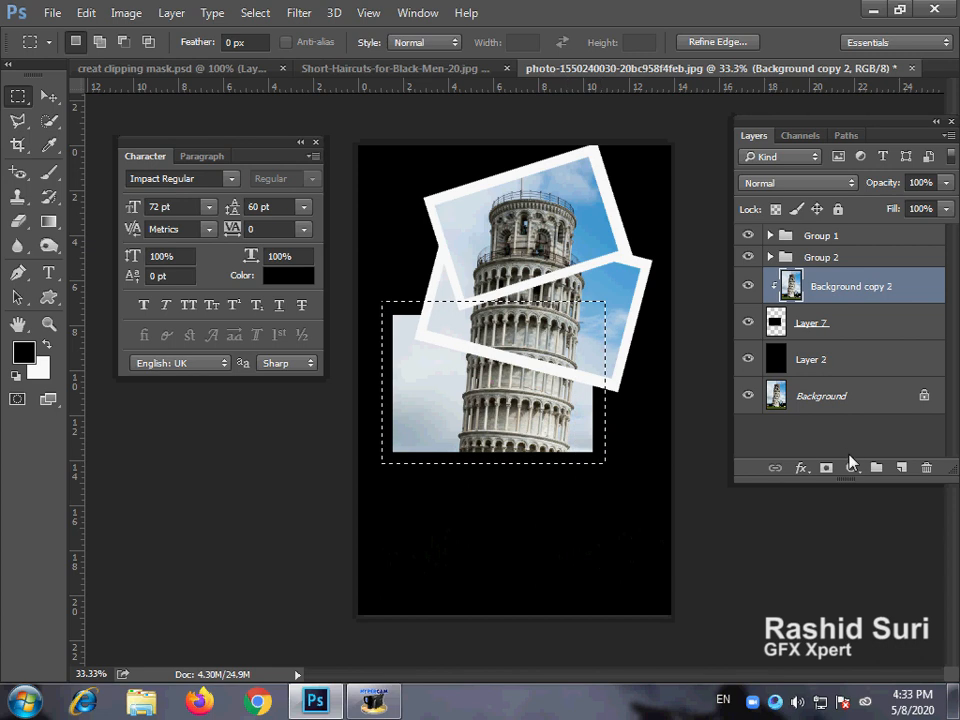
click(900, 469)
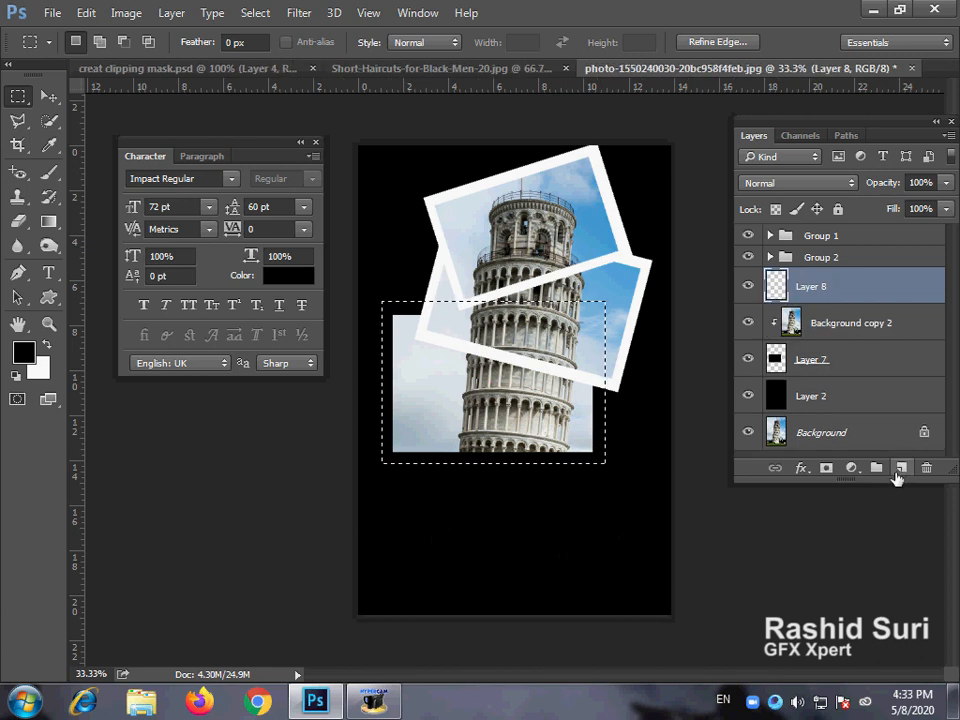
key(ctrl+BackSpace)
drag(891, 281, 838, 378)
Step: Rotate Layer 7 and Layer 8 together to about -15.01° with a shift to the right, and group them with Background copy 2
shift+click(828, 323)
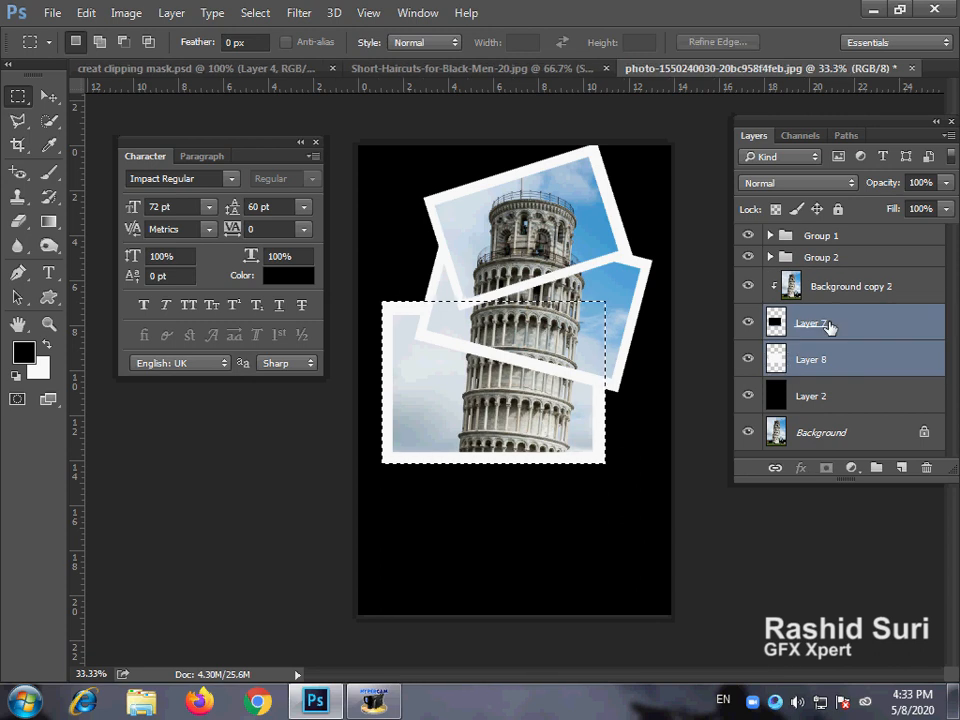
key(ctrl+t)
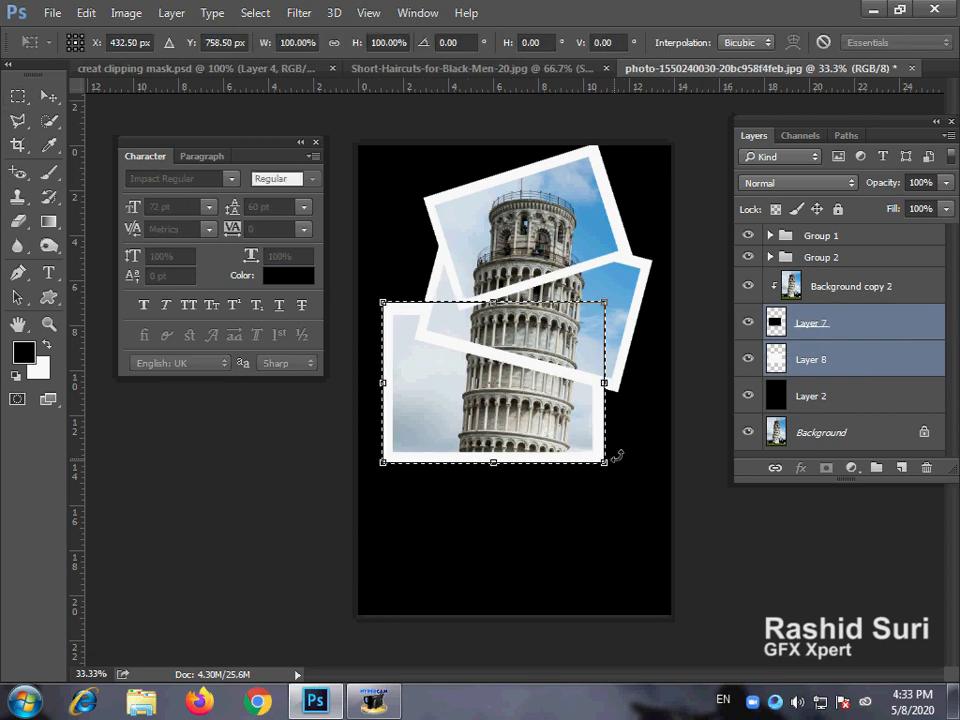
drag(615, 478, 576, 427)
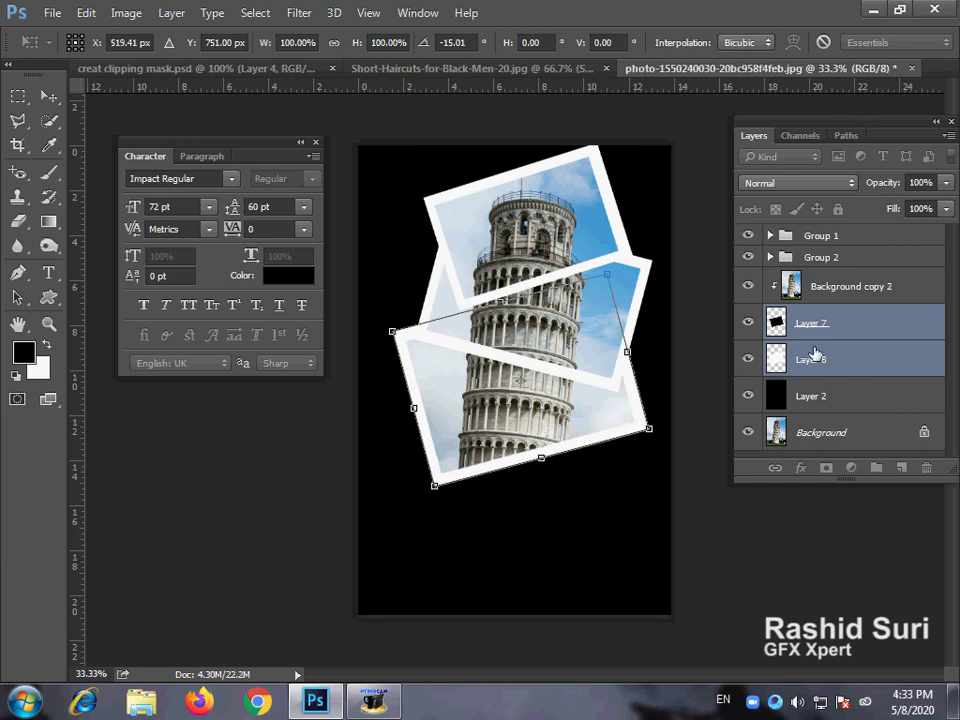
key(Return)
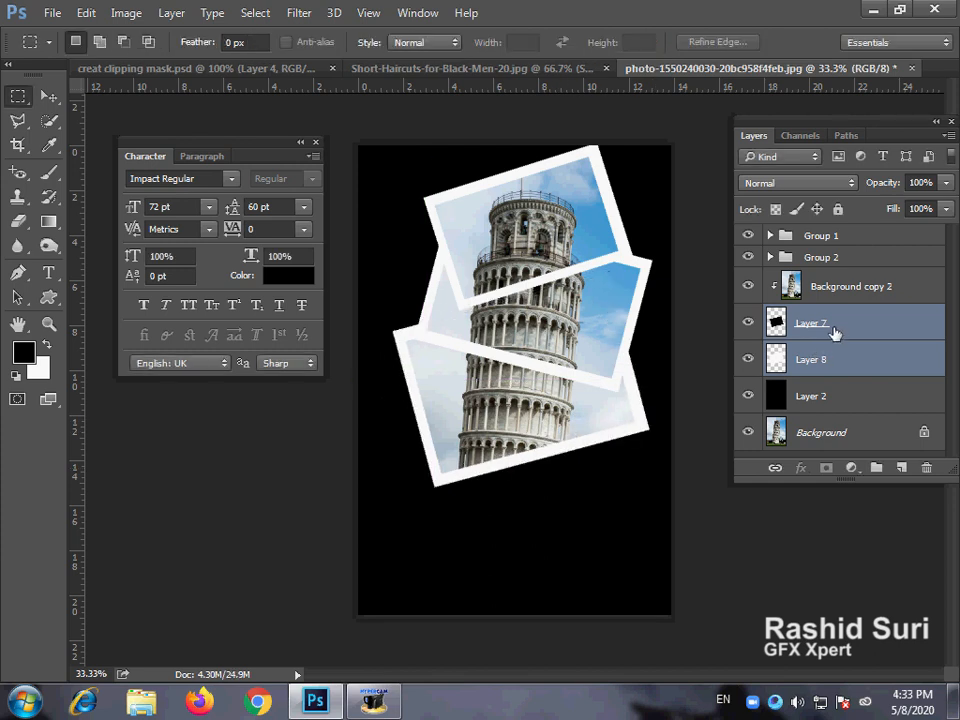
shift+click(860, 293)
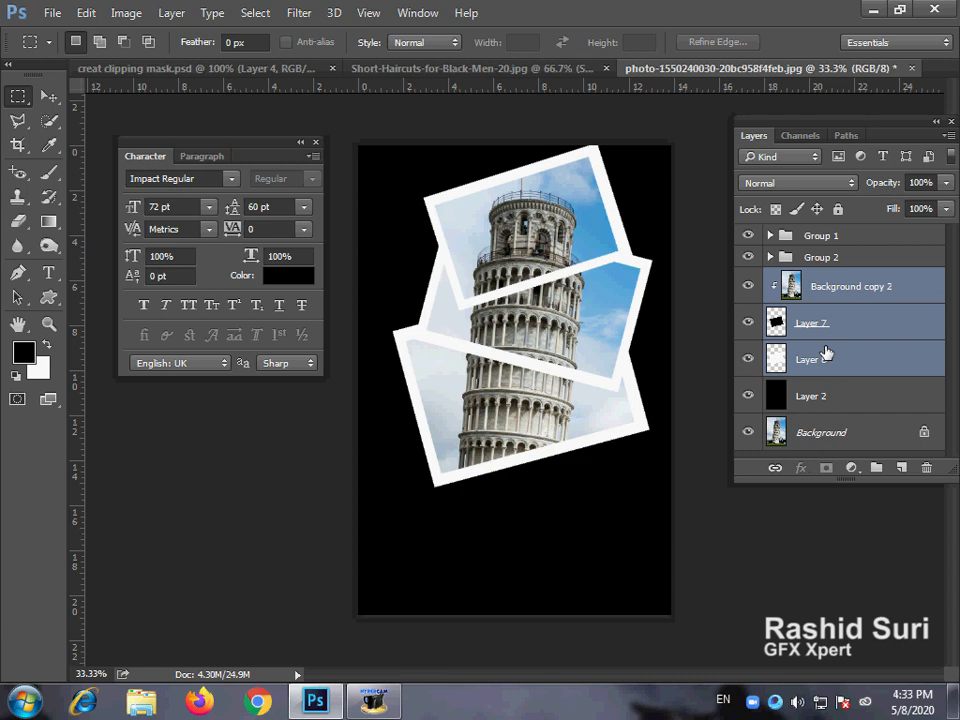
key(ctrl+g)
Step: Duplicate the Background layer once more and move the new copy above Layer 2, directly beneath Group 3
click(823, 349)
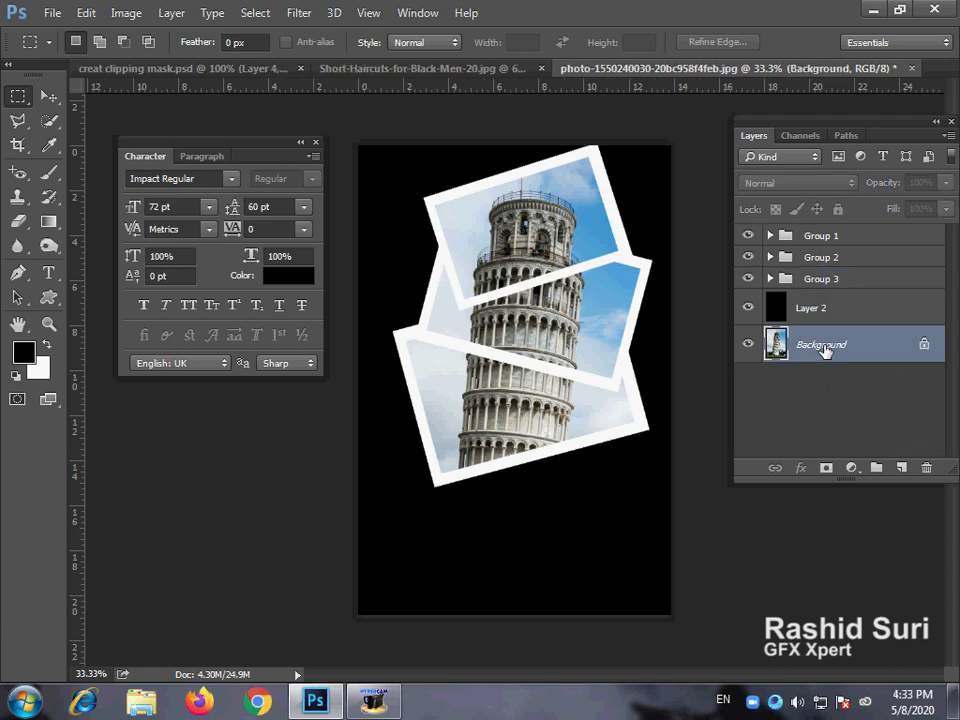
key(ctrl+j)
drag(816, 345, 829, 300)
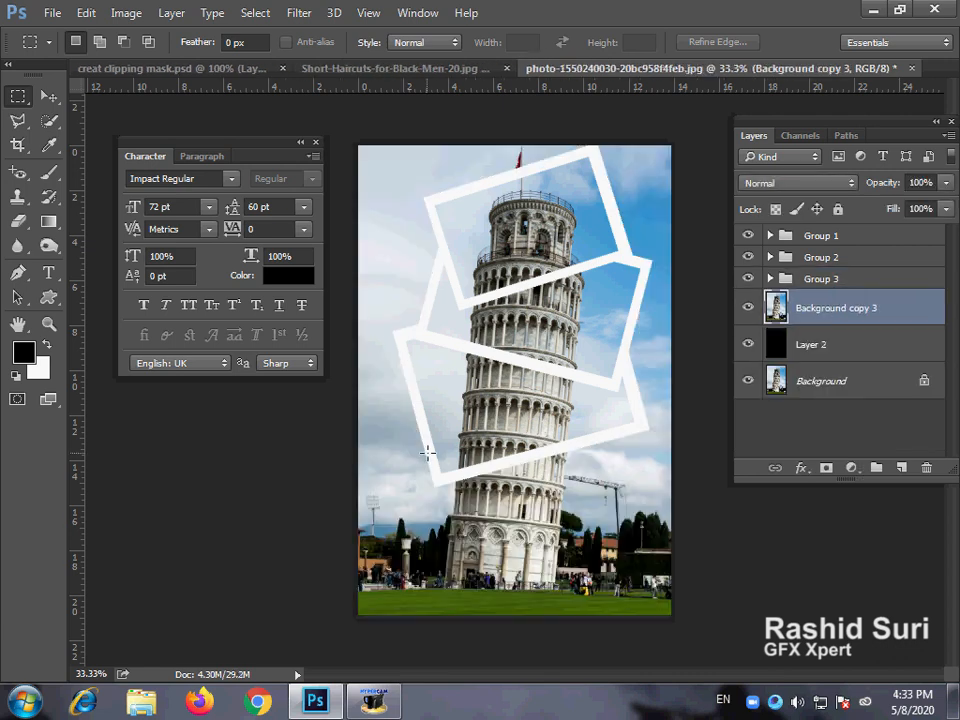
Step: Fill a rectangle over the base of the tower with black on a new layer above Background copy 3
drag(390, 419, 620, 598)
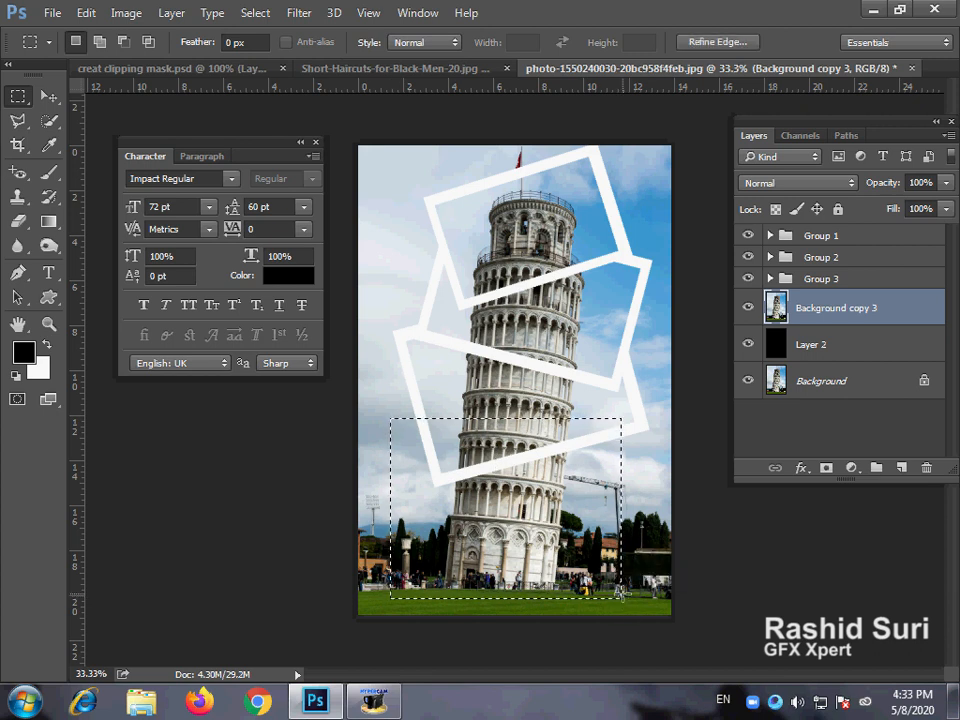
click(901, 468)
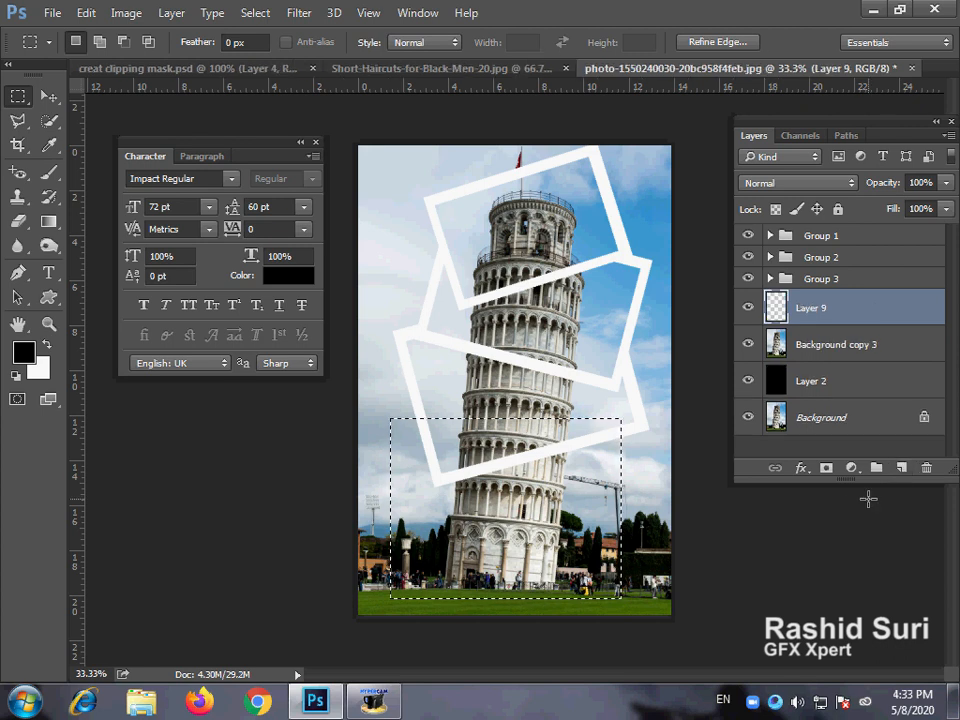
key(alt+BackSpace)
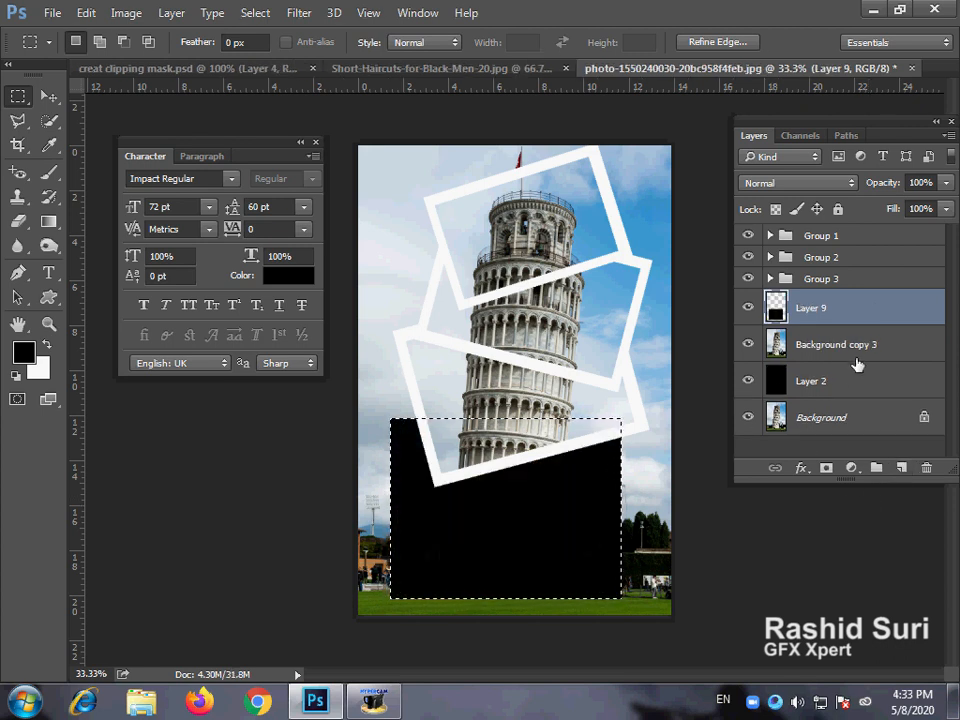
Step: Move Background copy 3 above Layer 9 and clip it to Layer 9 with a clipping mask
drag(856, 345, 853, 300)
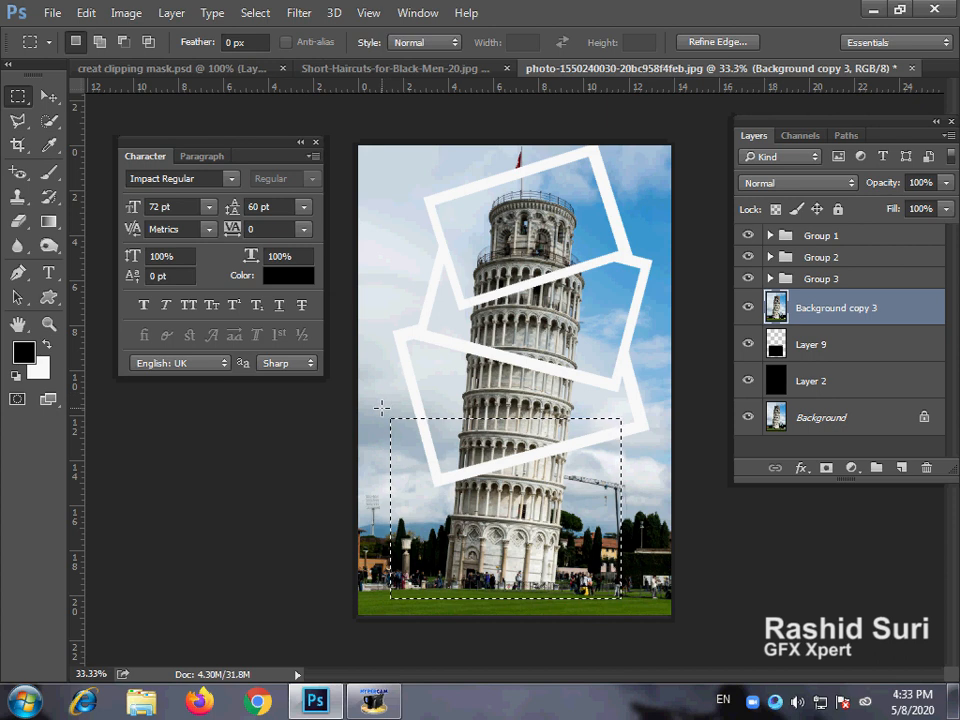
drag(381, 408, 628, 594)
drag(629, 597, 629, 597)
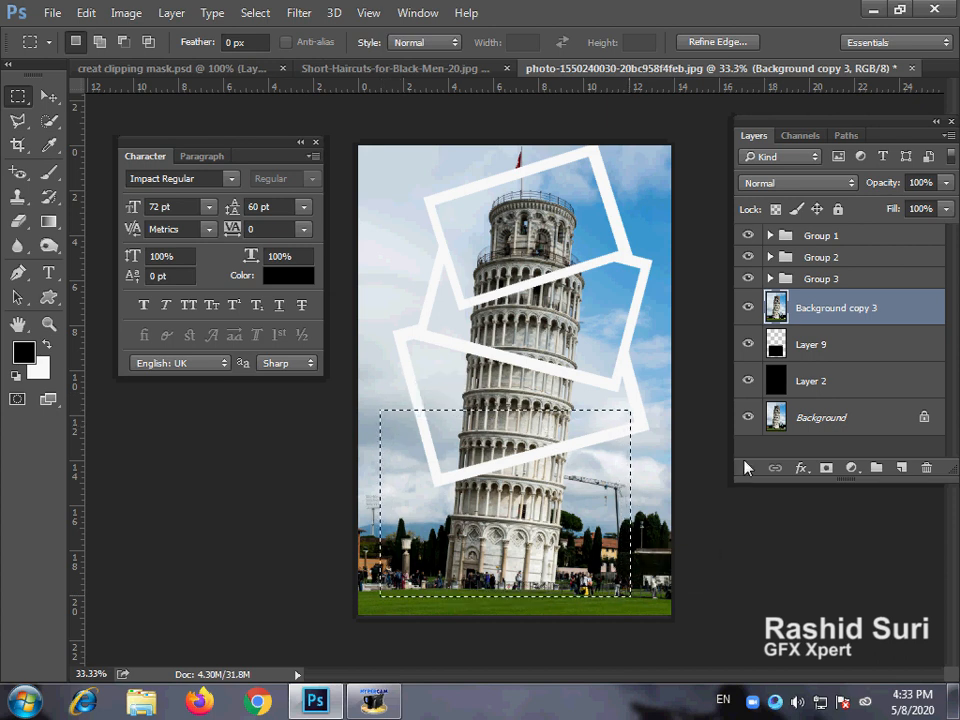
right_click(863, 305)
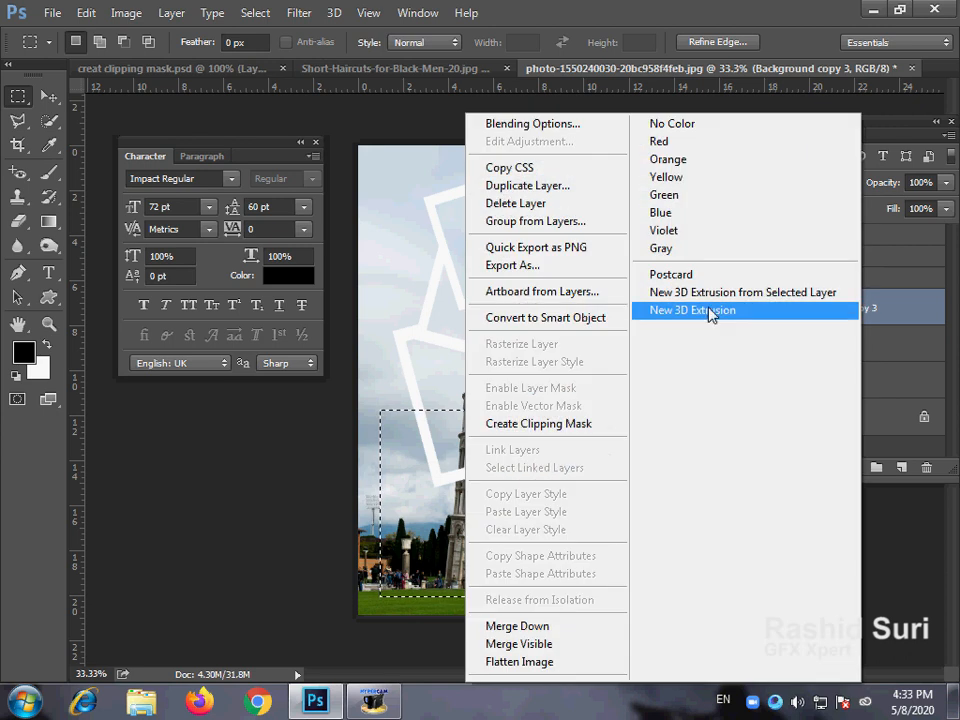
click(567, 424)
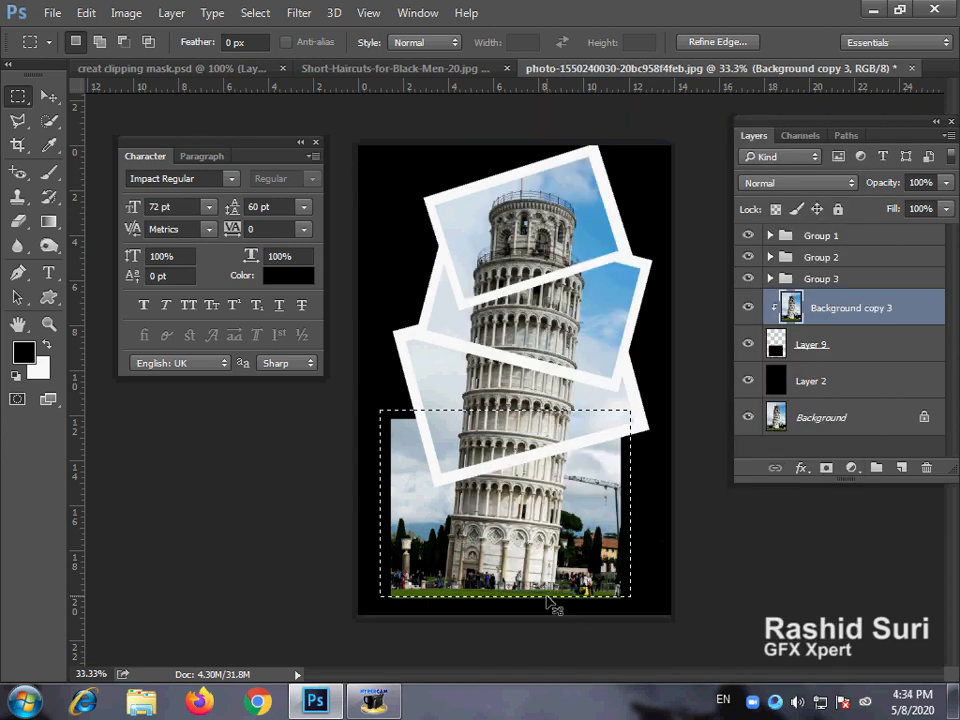
Step: Fill a slightly larger rectangle around the bottom tower piece with white on a new layer and place it below Layer 9
key(ctrl+d)
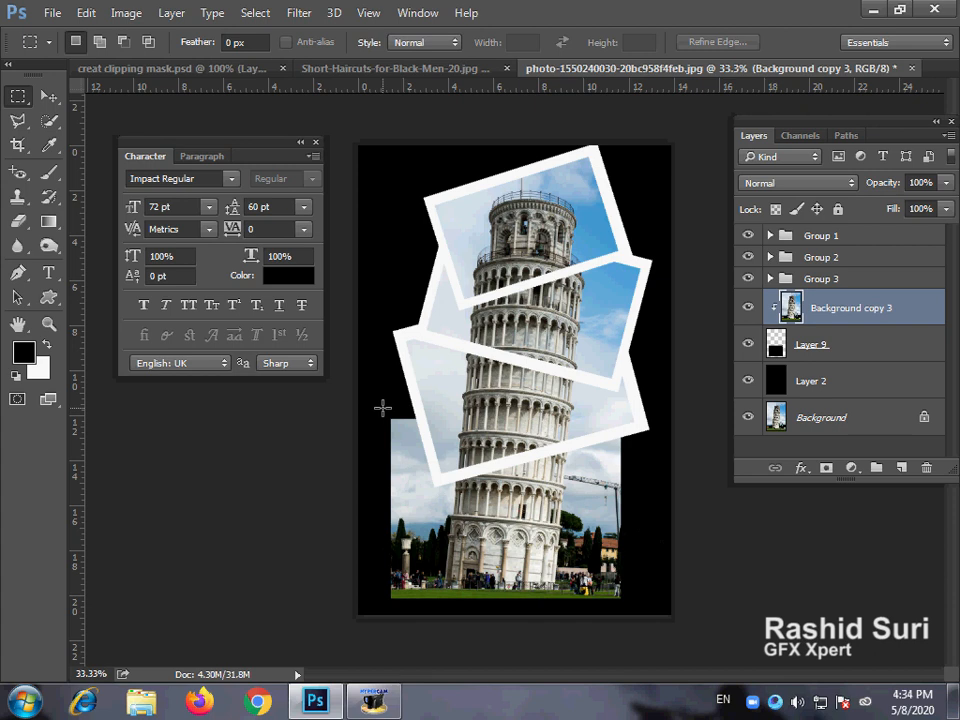
drag(382, 408, 630, 609)
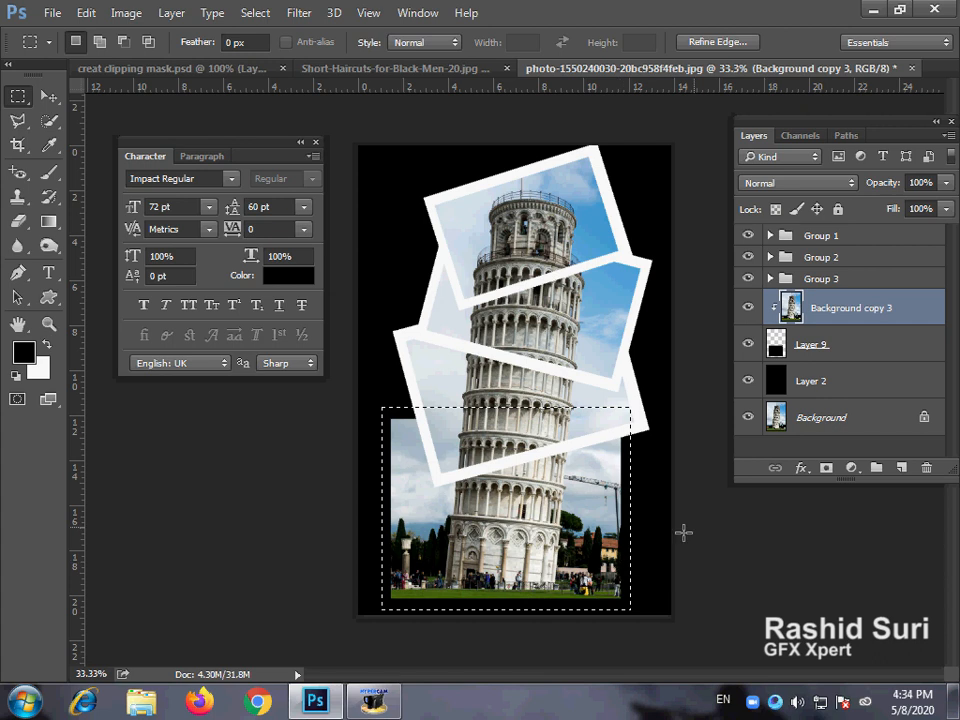
click(900, 468)
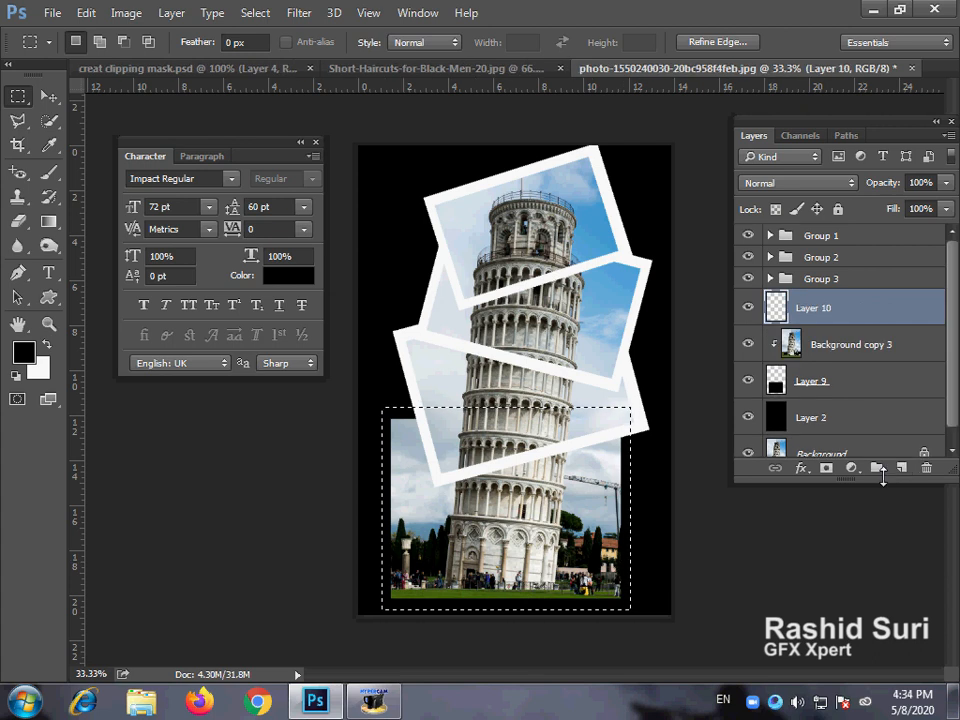
key(alt+BackSpace)
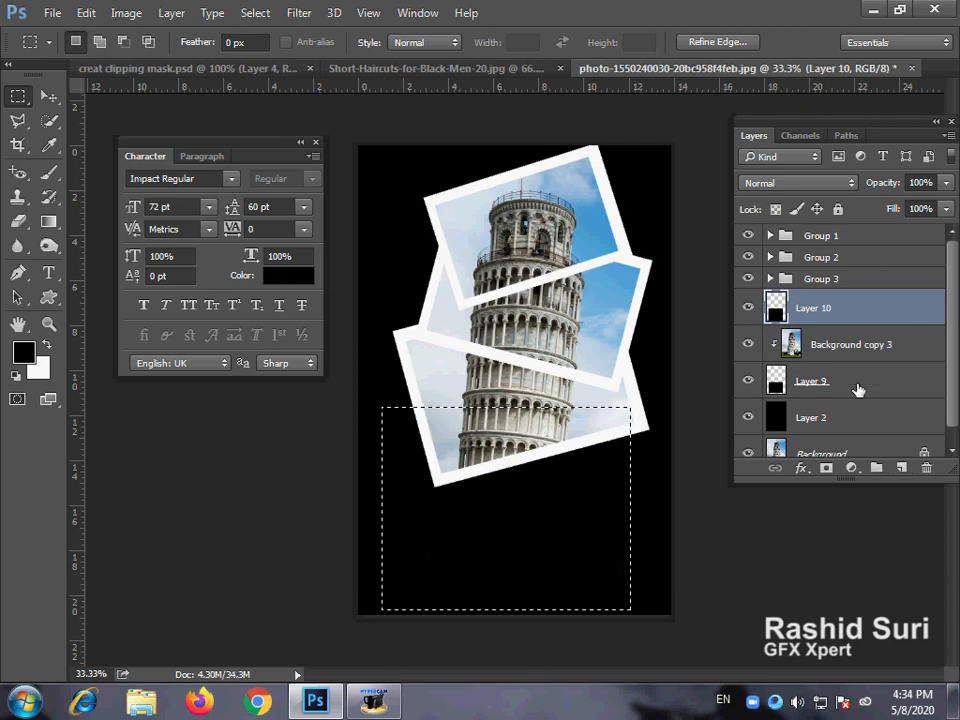
key(ctrl+BackSpace)
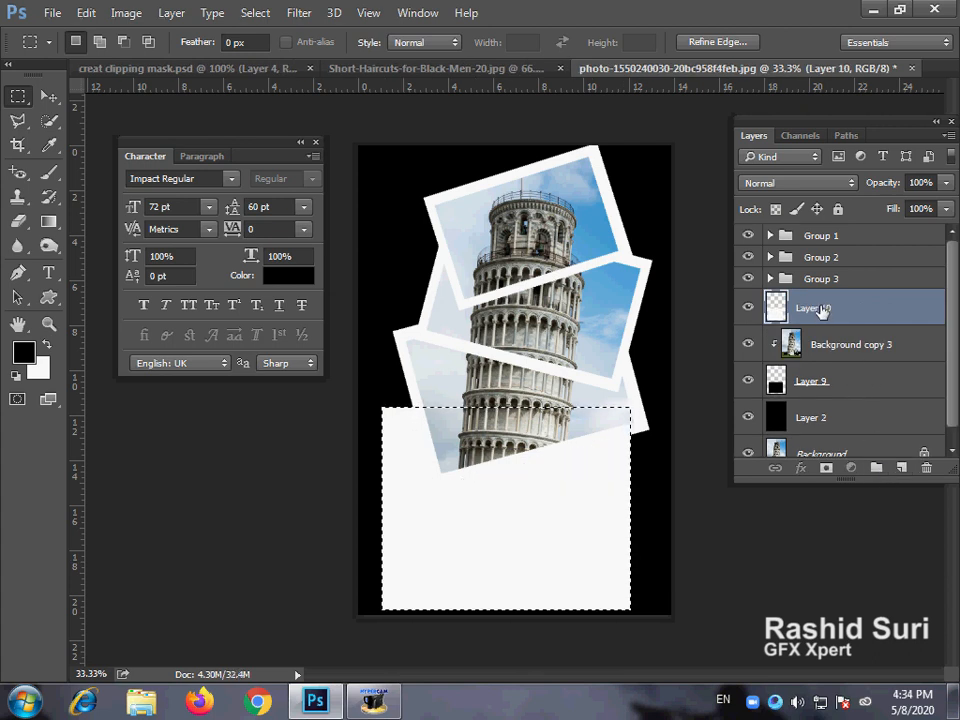
drag(818, 310, 799, 398)
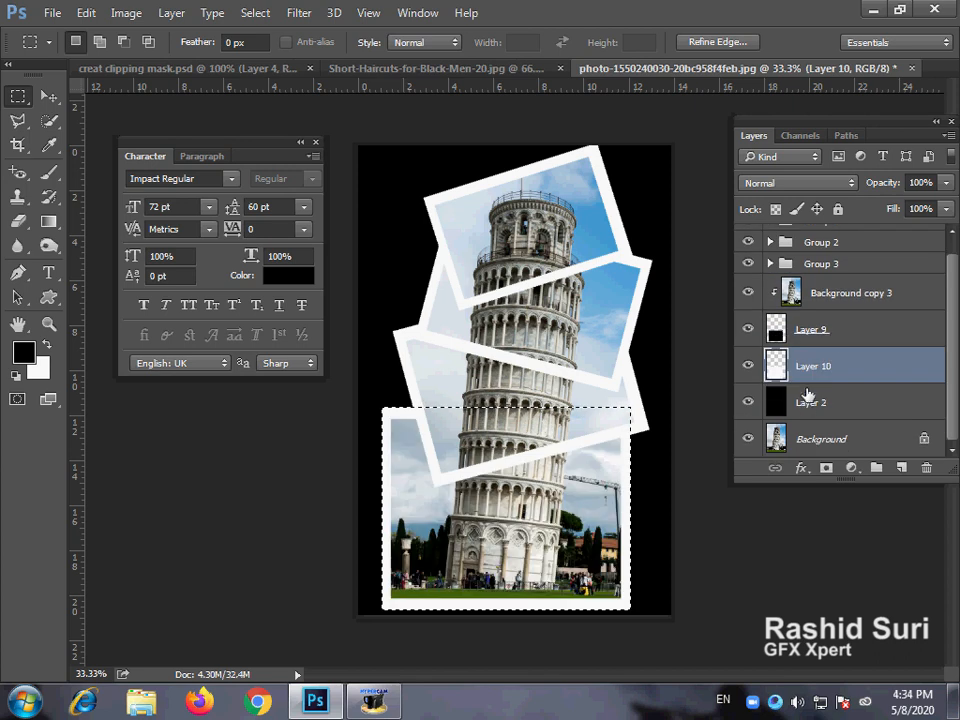
Step: Group Background copy 3, Layer 9 and Layer 10 together, and clear the selection
shift+click(832, 340)
shift+click(790, 296)
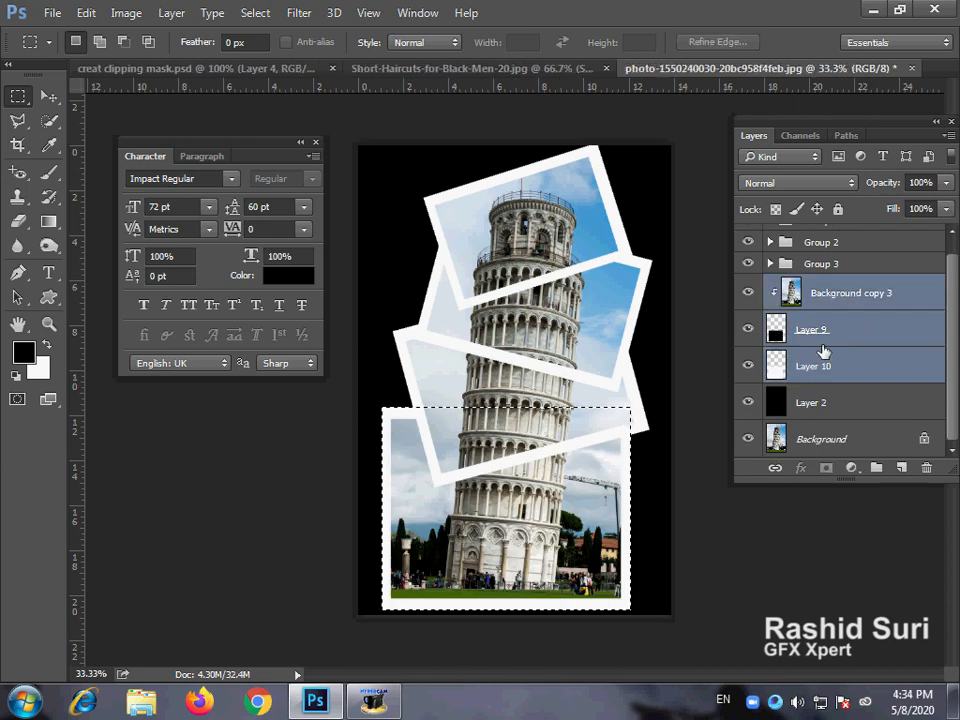
key(ctrl+g)
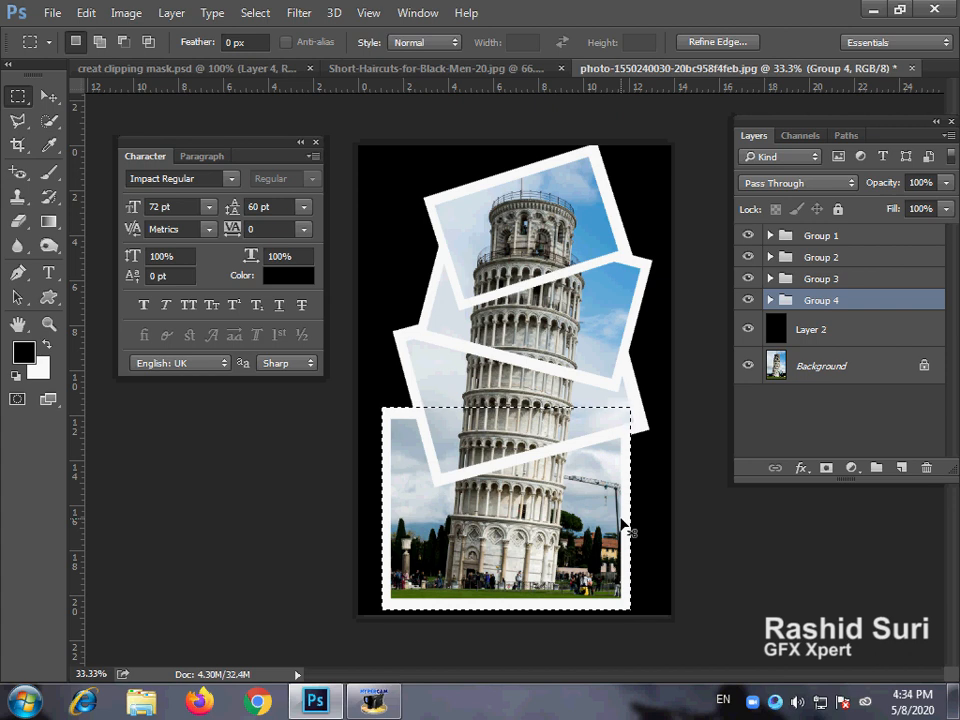
key(ctrl+d)
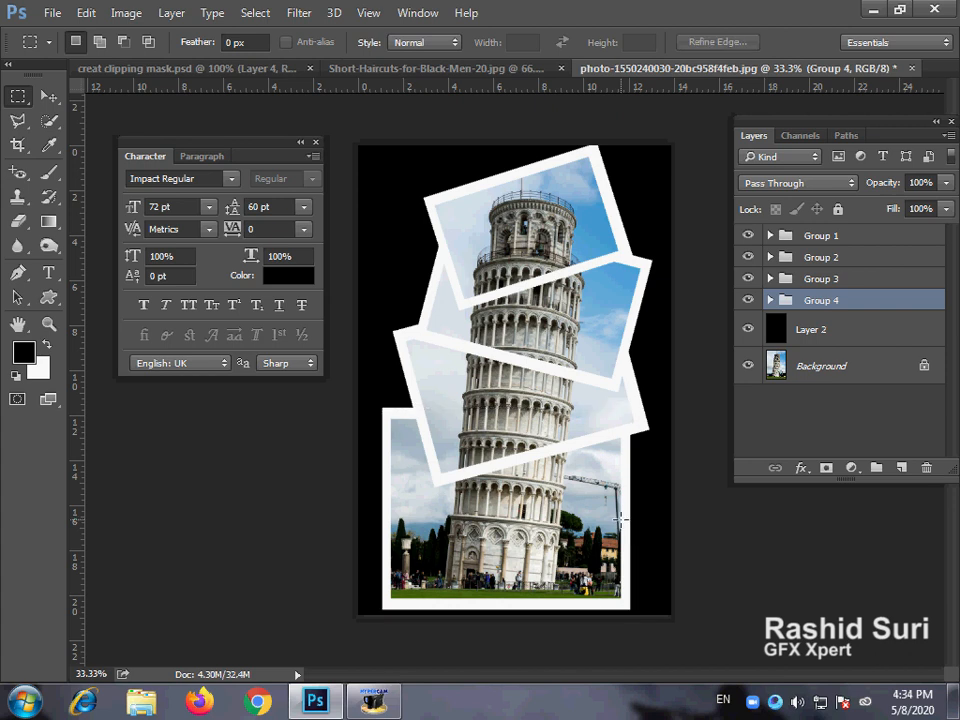